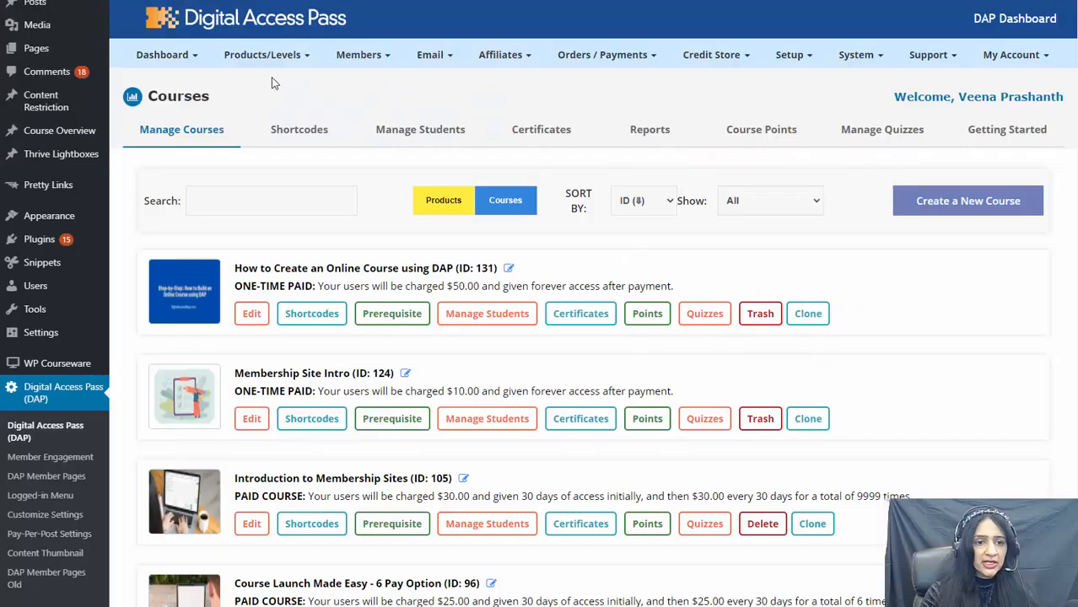
Step: Create a new course with "Intro to Membership Sites" as both its name and description
mouse_move(268, 55)
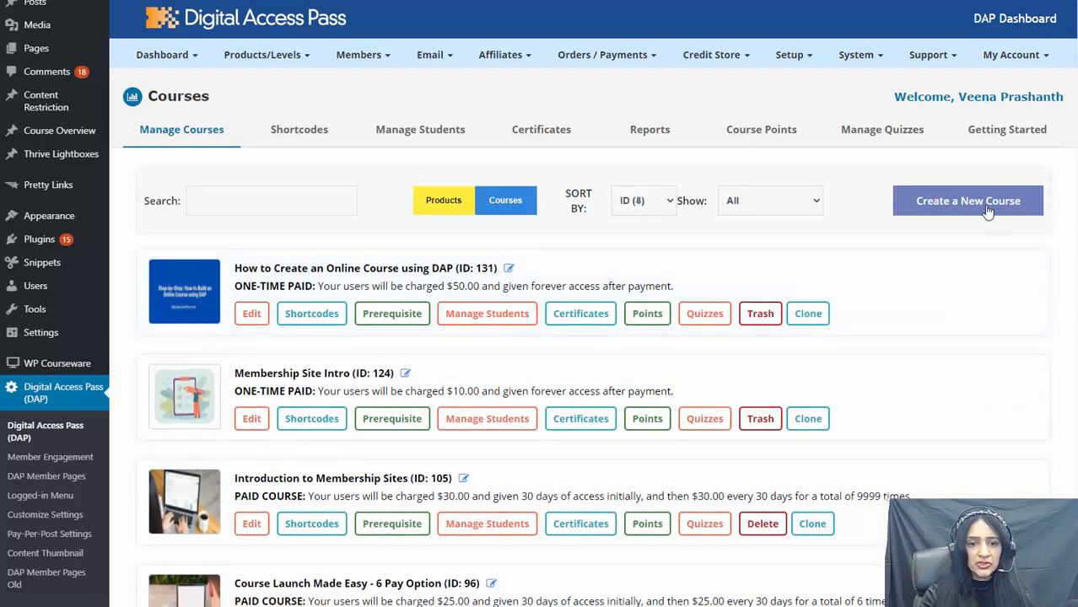
click(975, 211)
click(548, 106)
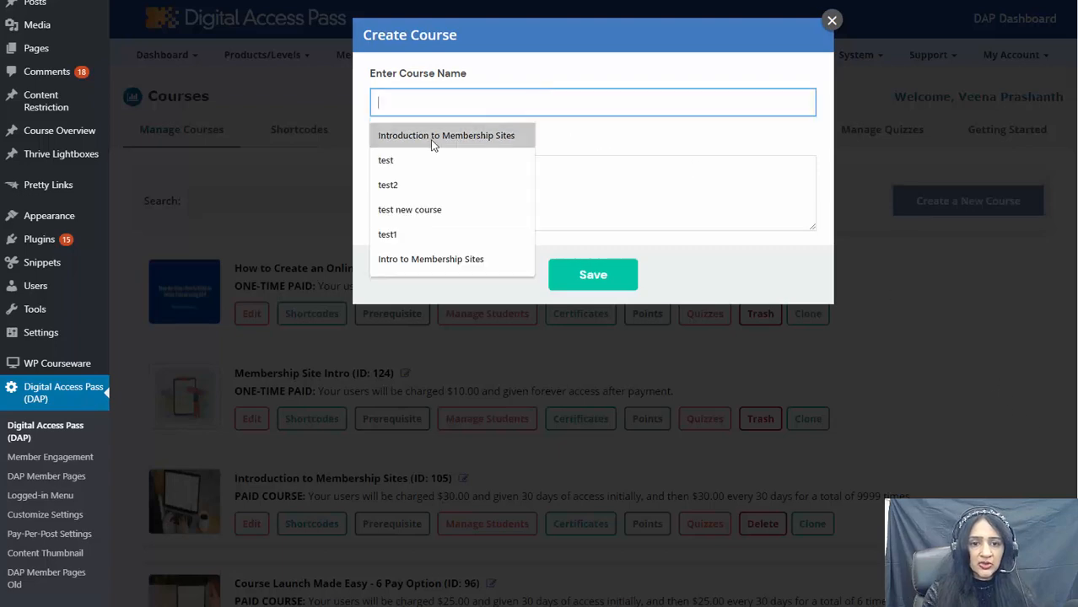
click(433, 135)
click(434, 104)
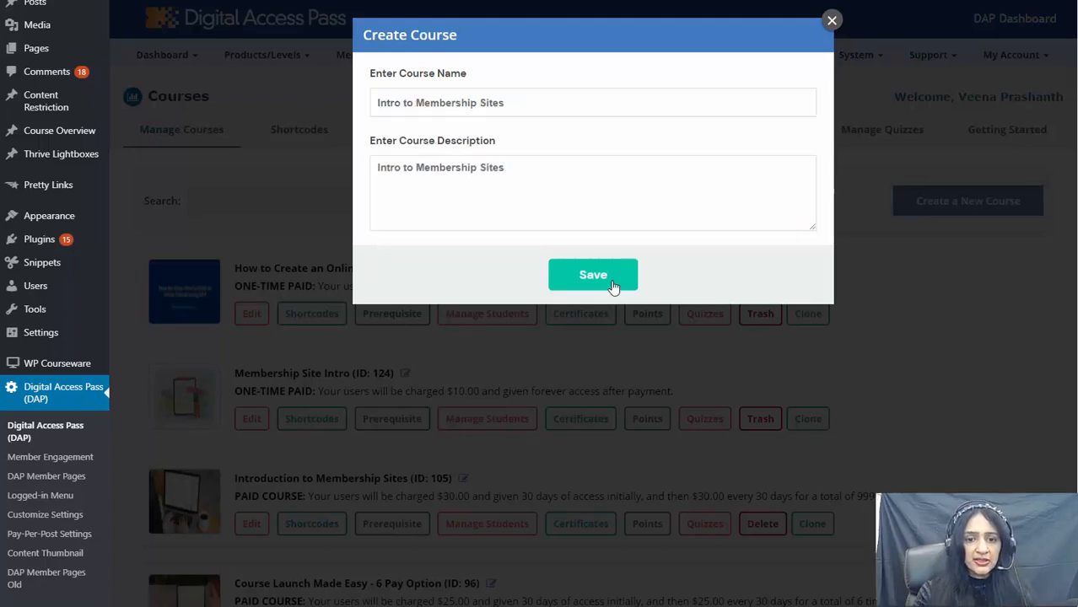
click(611, 281)
Step: Review the Course Name & Description fields and the available Course Structure options
scroll(540, 337, down, 3)
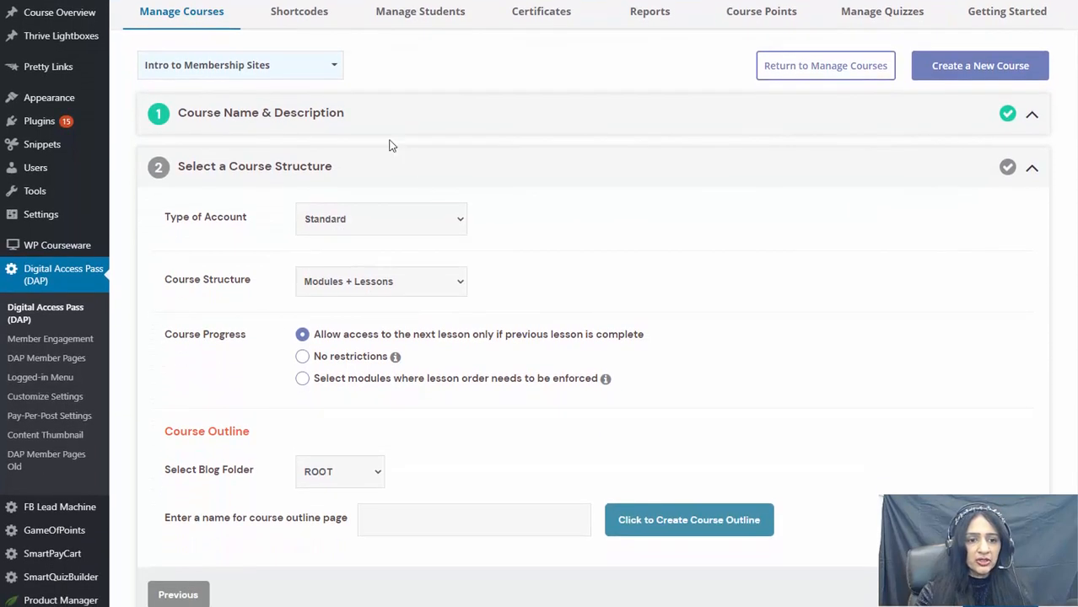
click(301, 119)
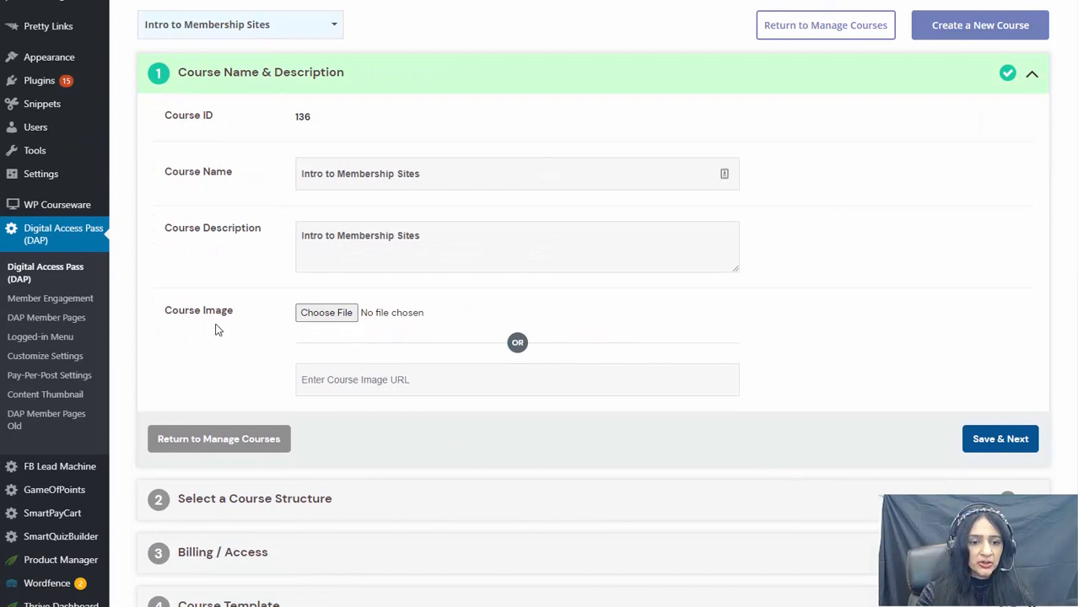
click(261, 498)
click(405, 243)
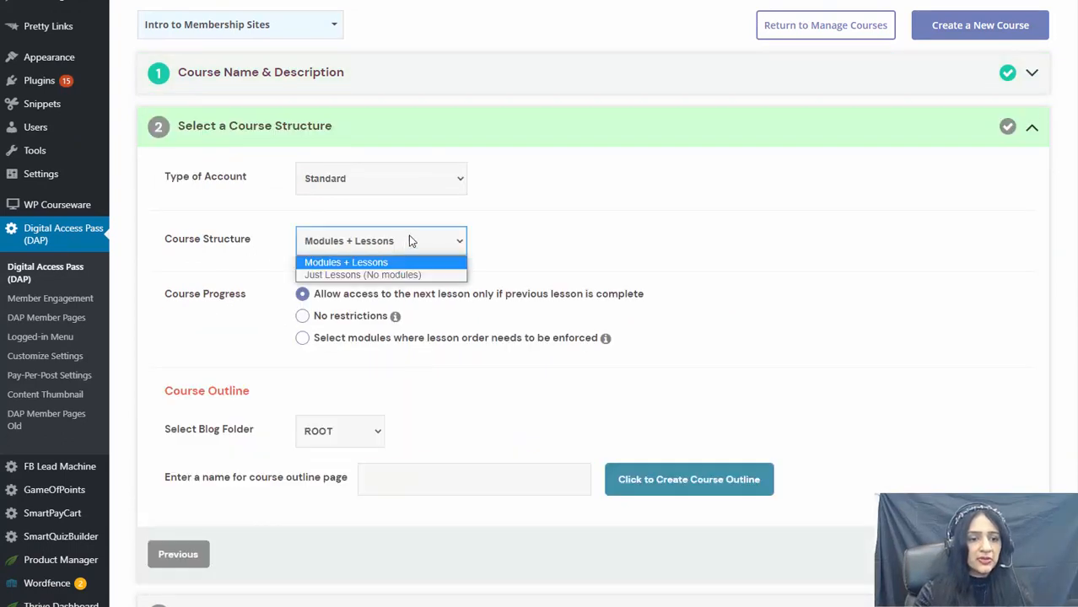
click(542, 212)
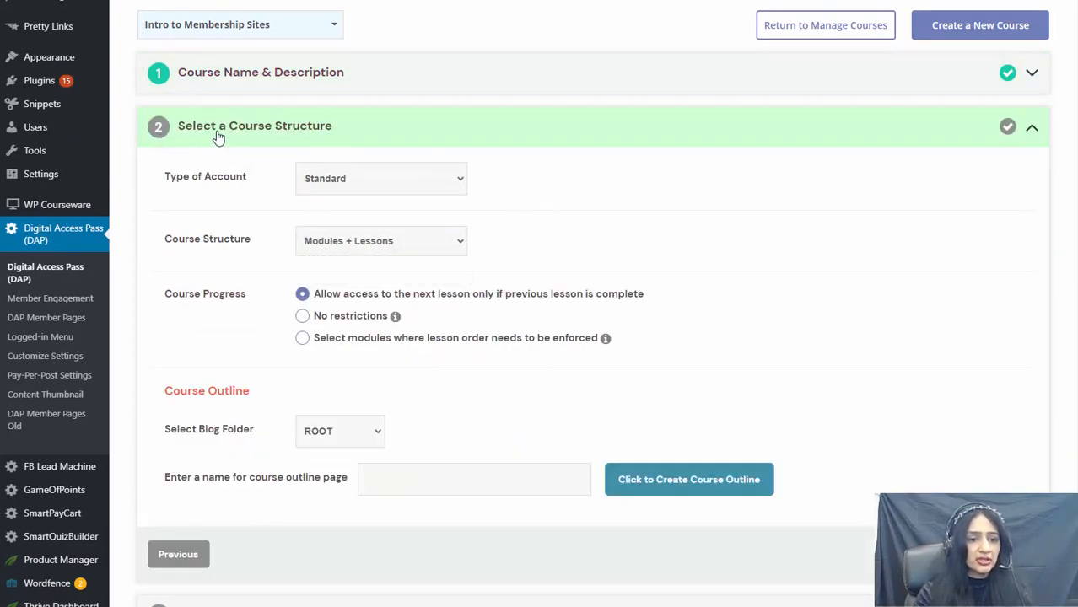
click(413, 245)
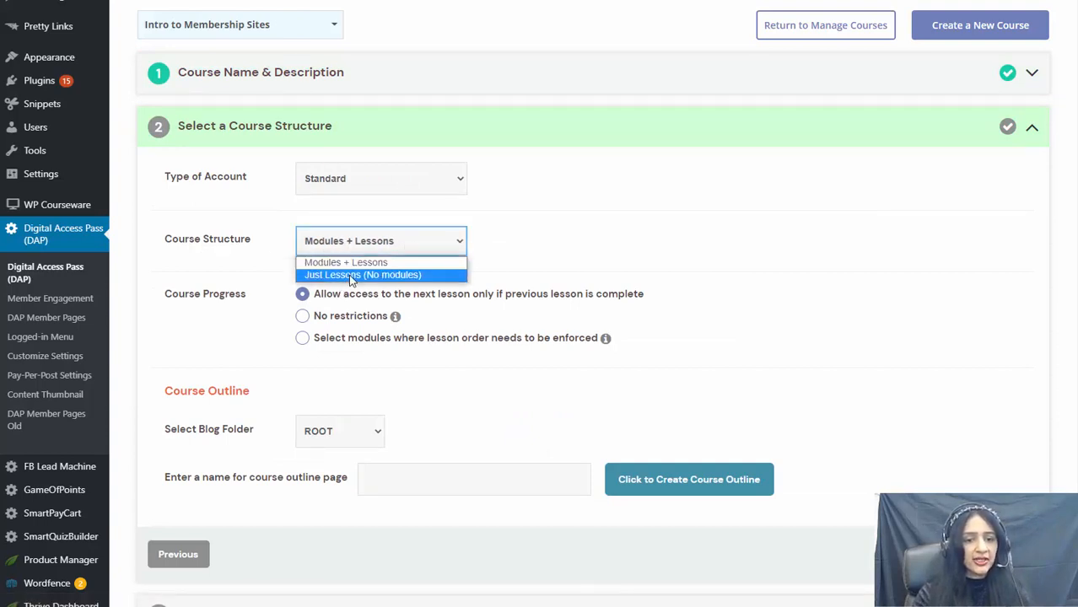
click(579, 235)
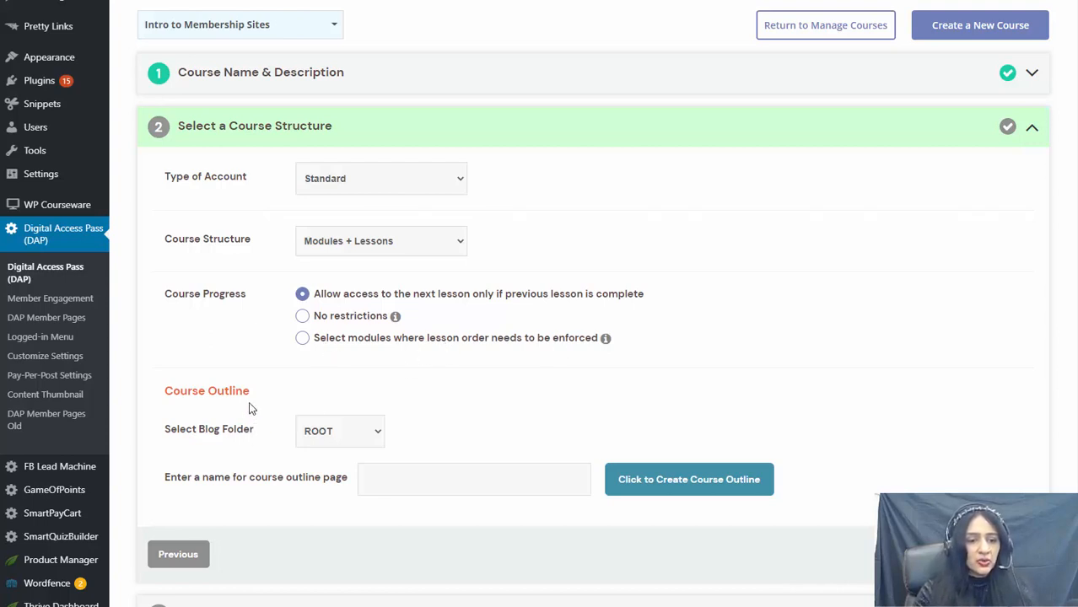
Step: Create a course outline page named "membership-intro-outline" in the ROOT blog folder and save the course structure
scroll(350, 468, down, 1)
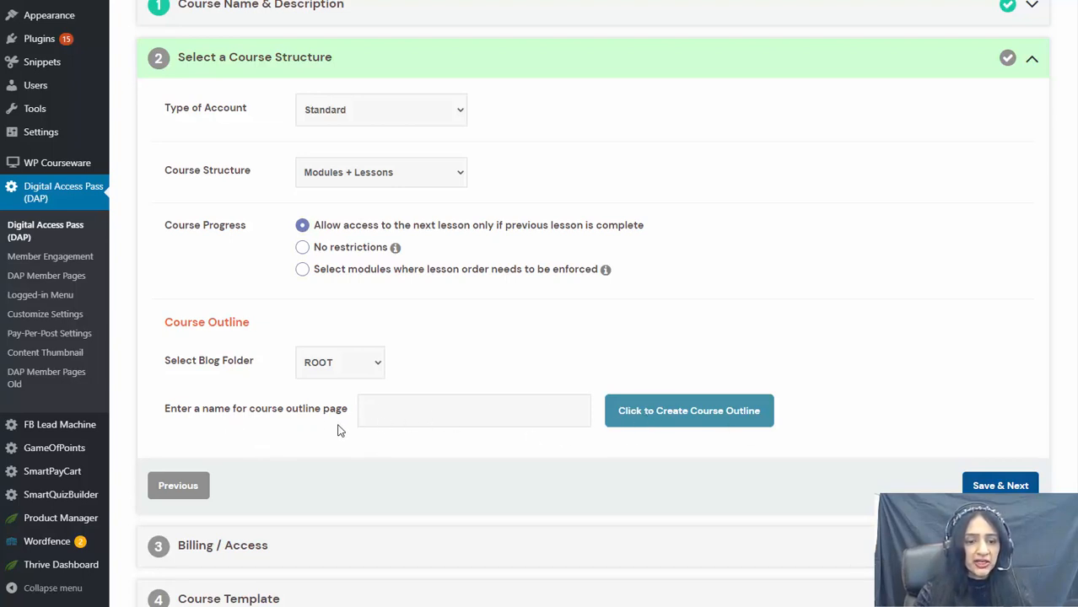
click(667, 416)
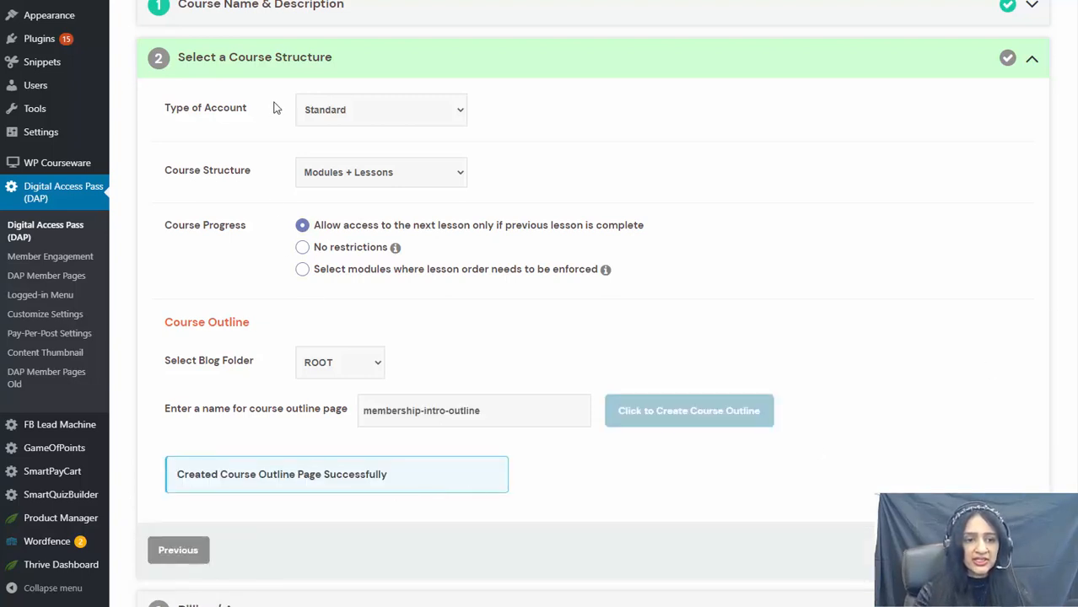
click(999, 550)
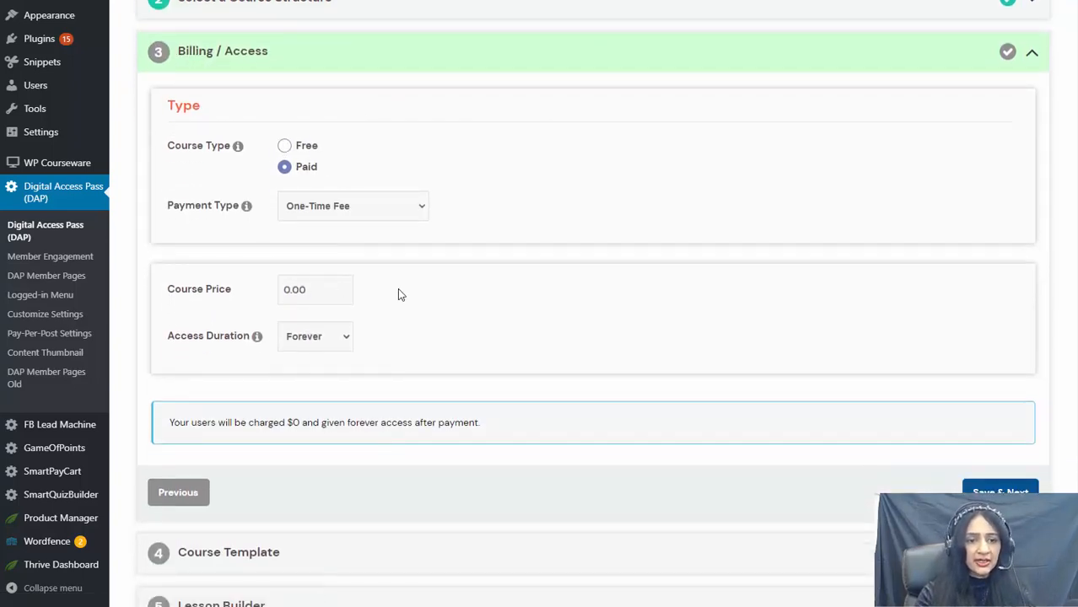
Step: Check the free-signup settings, but keep the course type Paid with a One-Time Fee payment
click(286, 149)
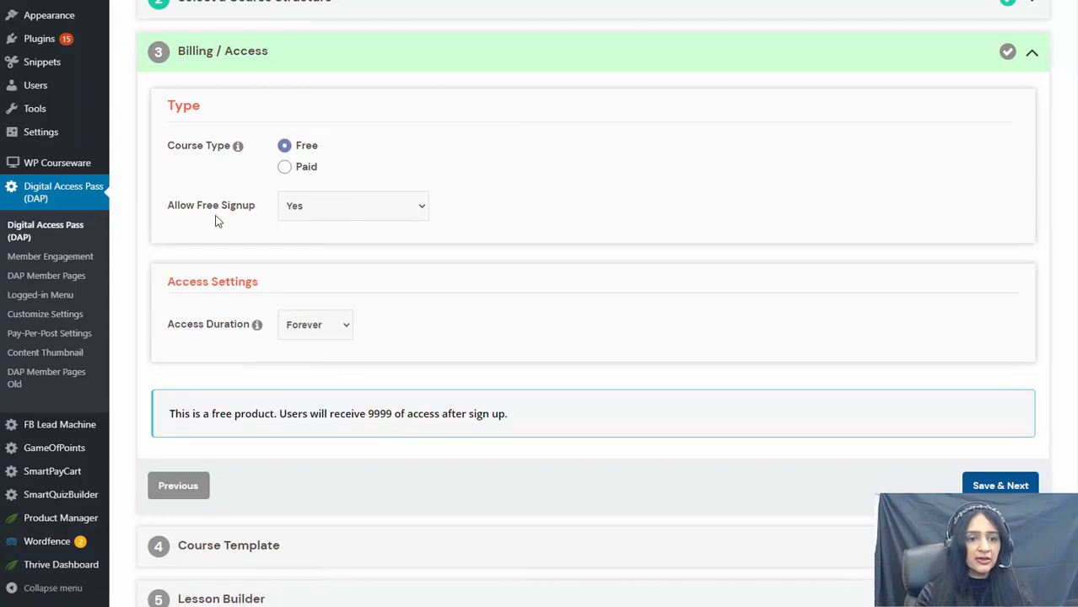
click(287, 168)
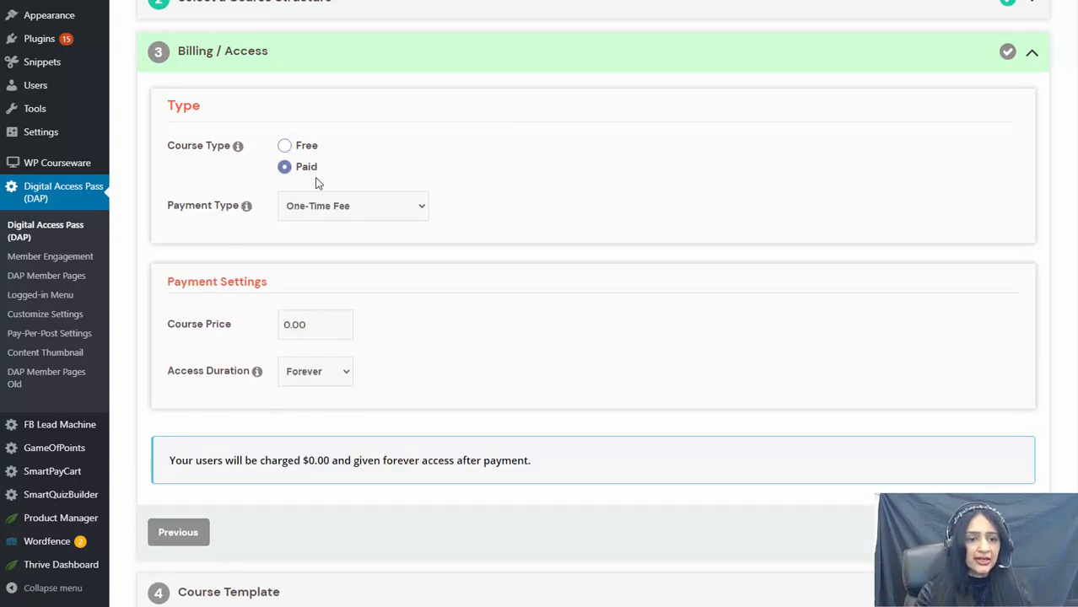
click(330, 211)
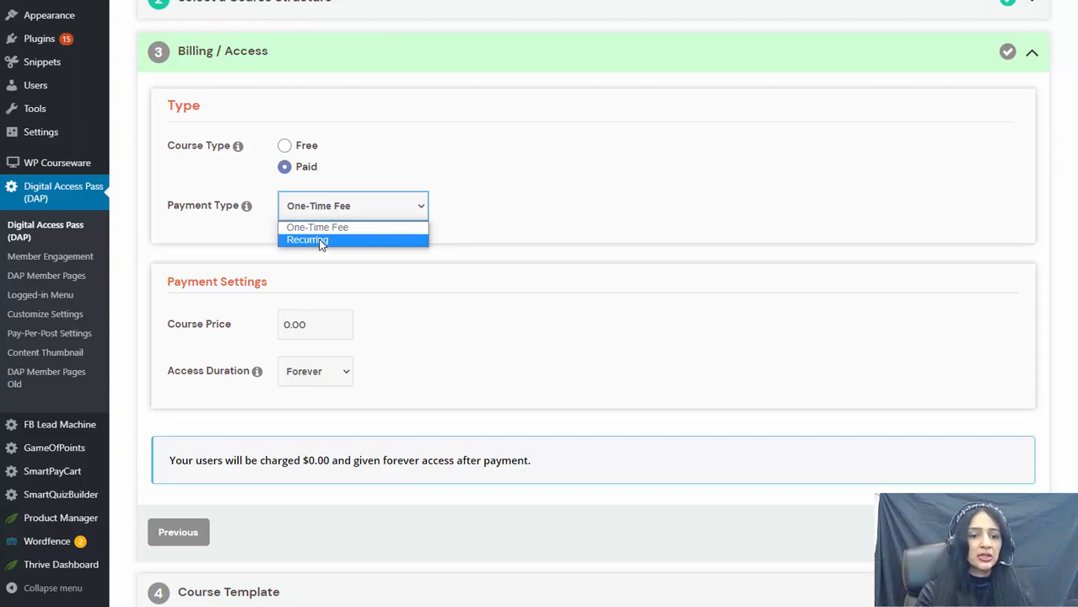
click(332, 229)
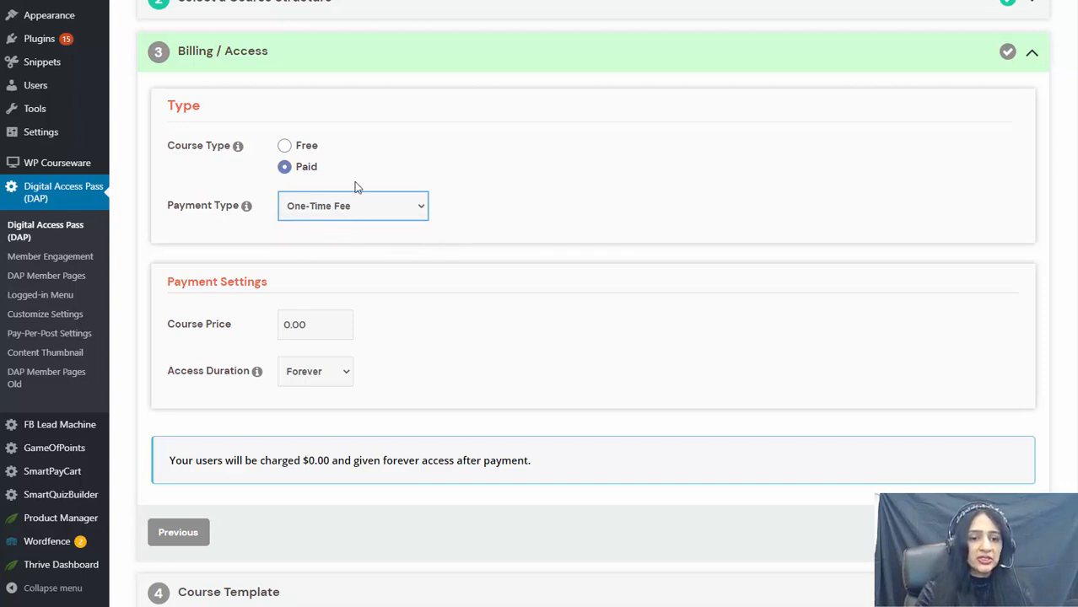
Step: Set the course price to 50.00 with Forever access duration and save the billing settings
click(284, 327)
text(5)
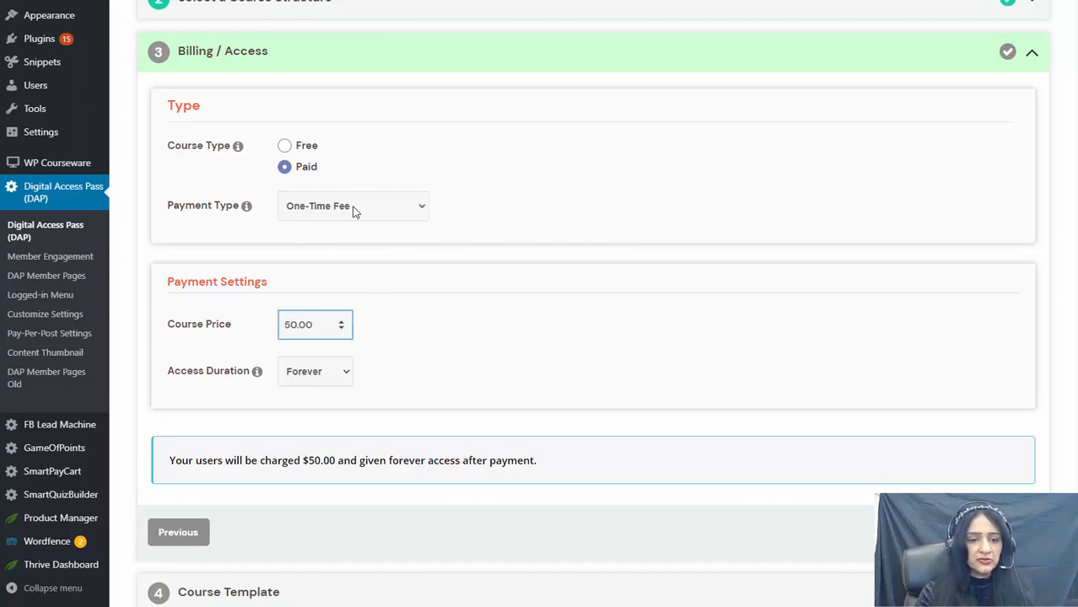
click(326, 375)
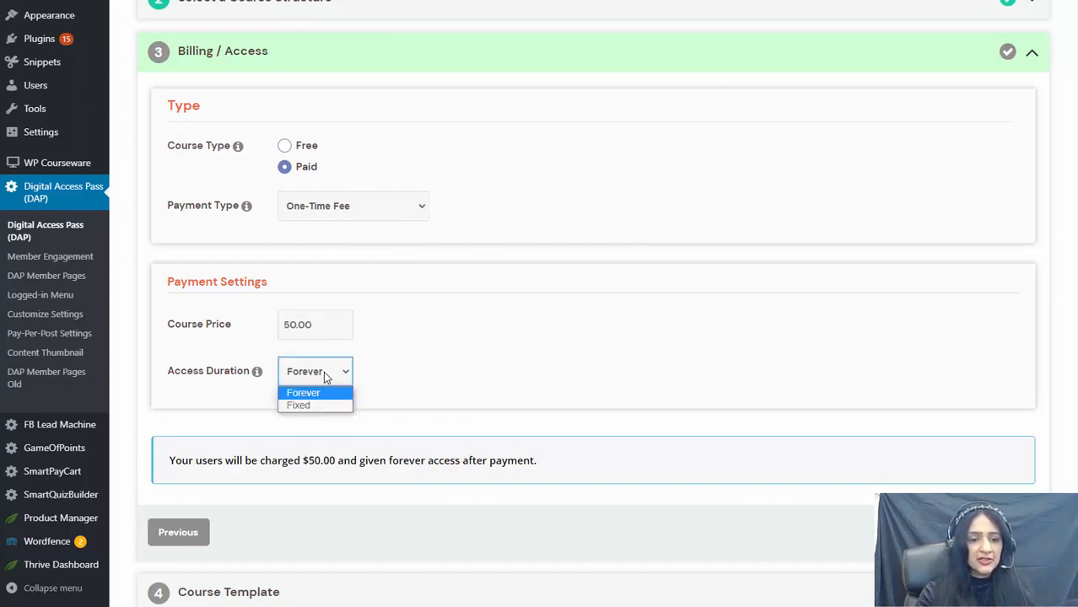
click(313, 373)
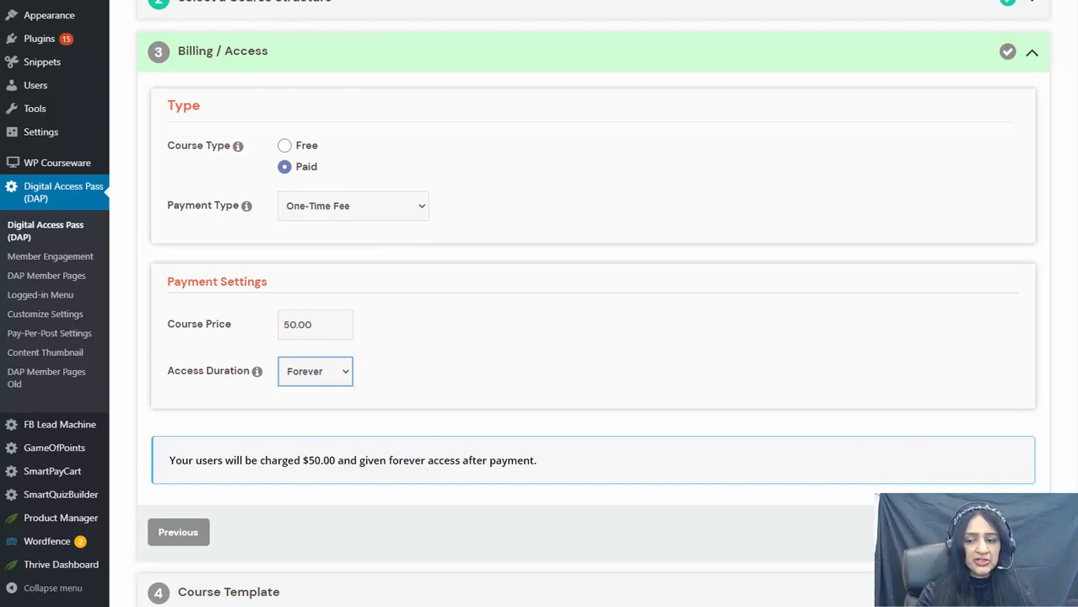
click(999, 532)
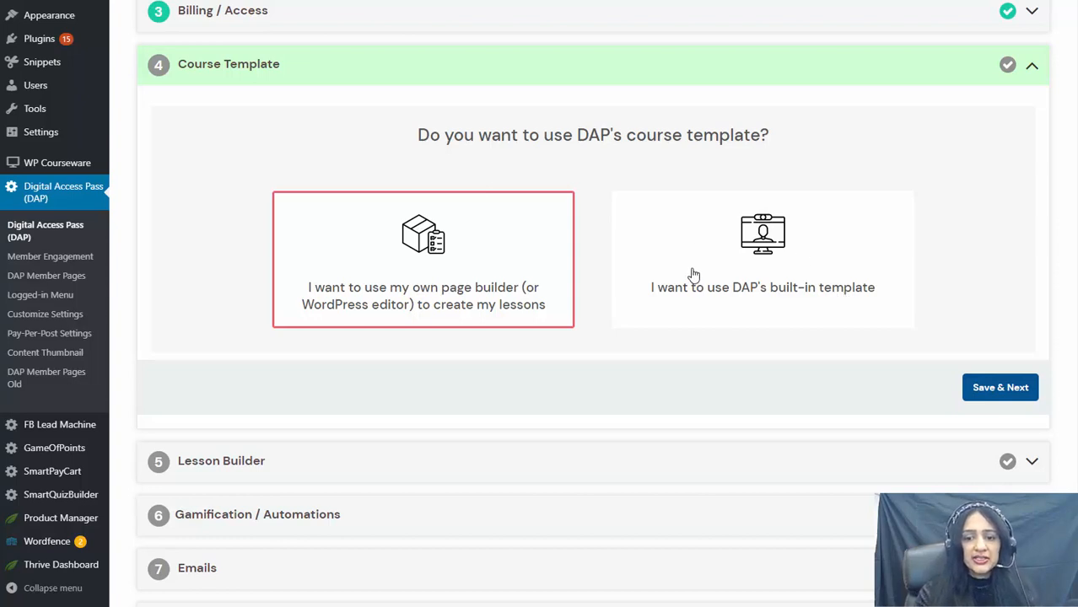
Step: Switch the course lessons to DAP's built-in template and review the template's layout and settings
click(760, 255)
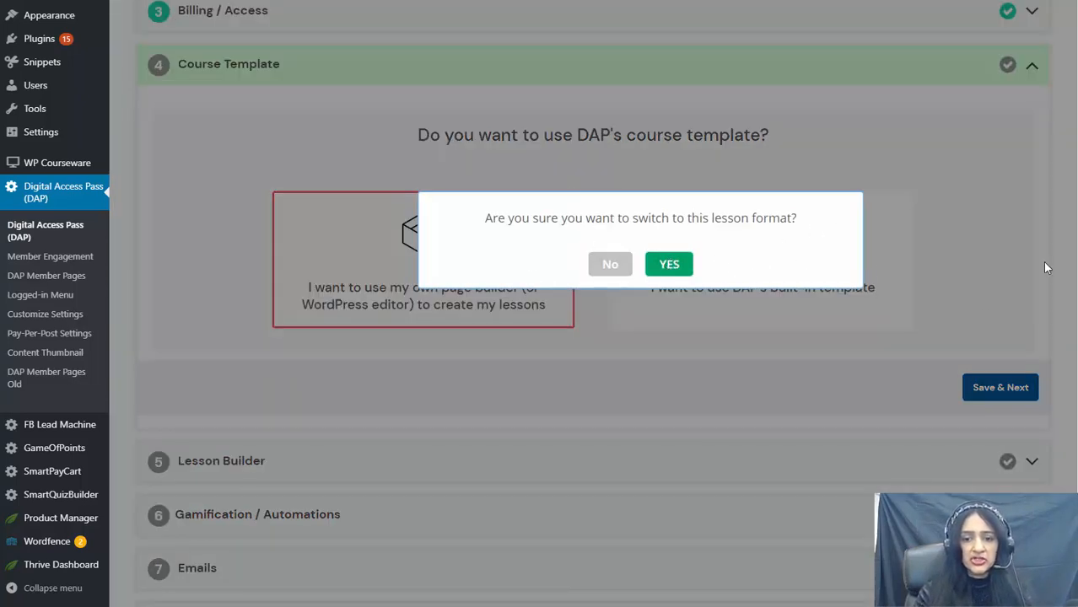
click(669, 264)
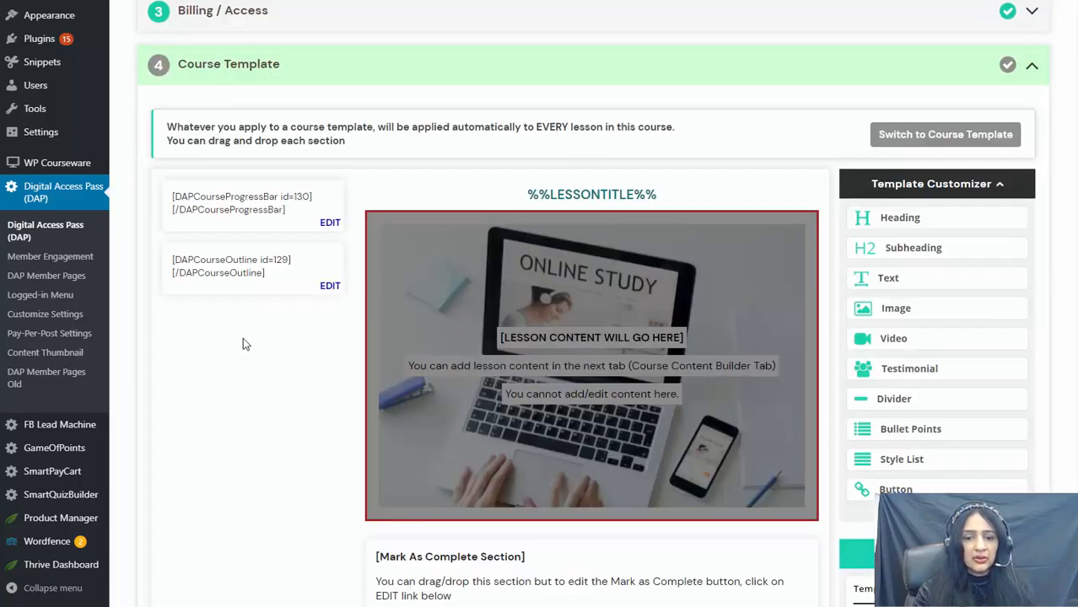
scroll(263, 345, down, 1)
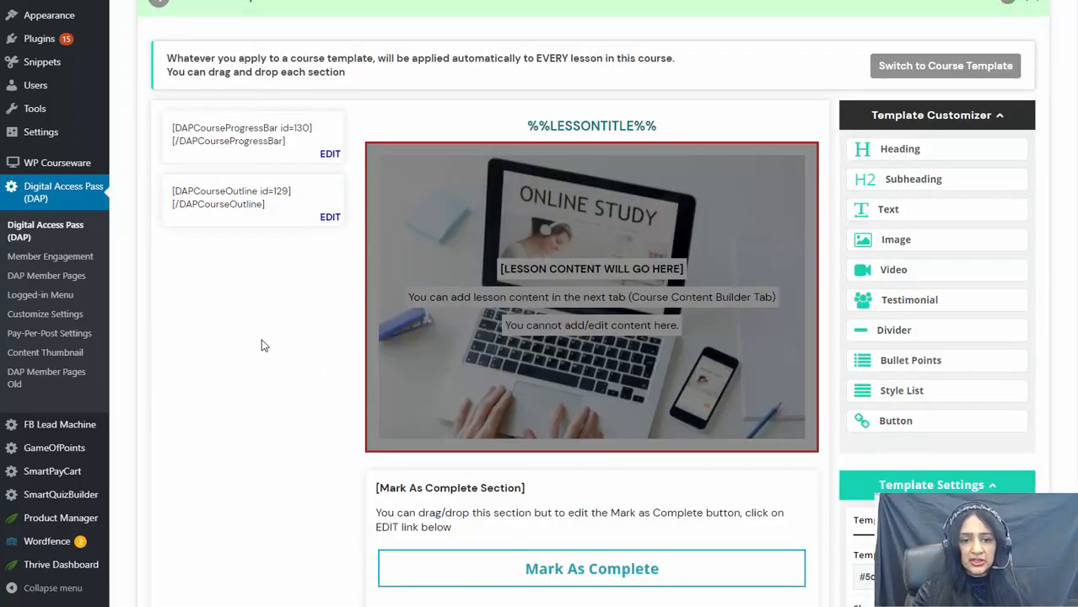
scroll(264, 345, down, 1)
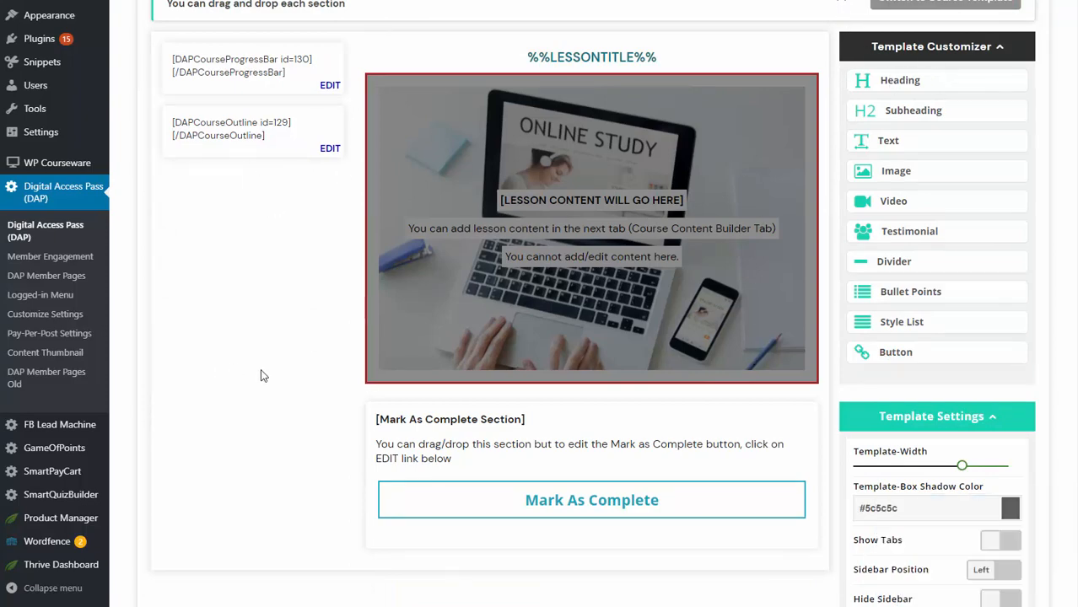
scroll(978, 416, down, 1)
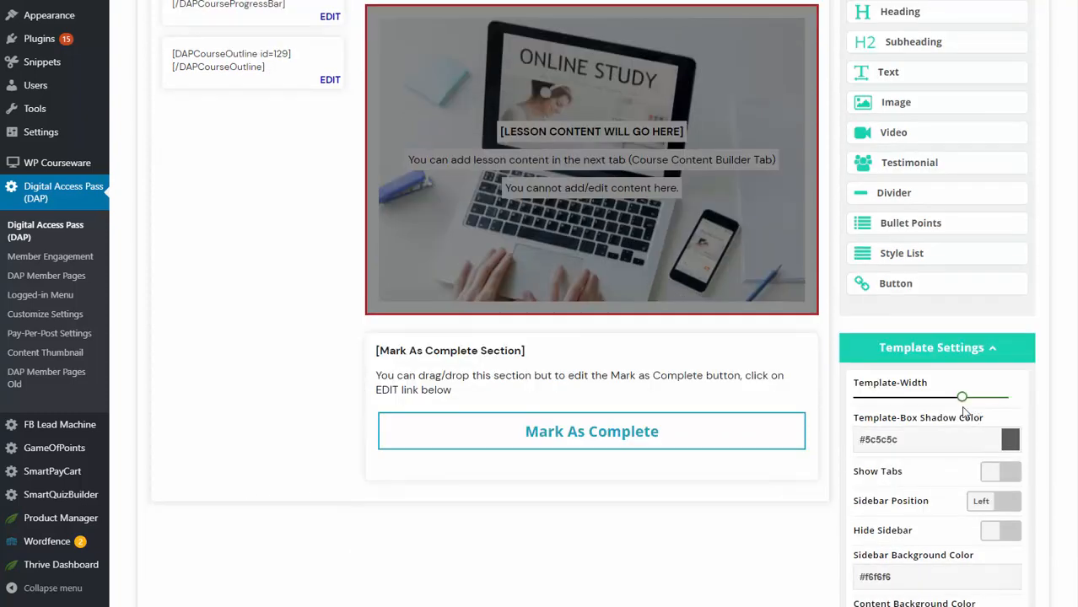
mouse_move(963, 408)
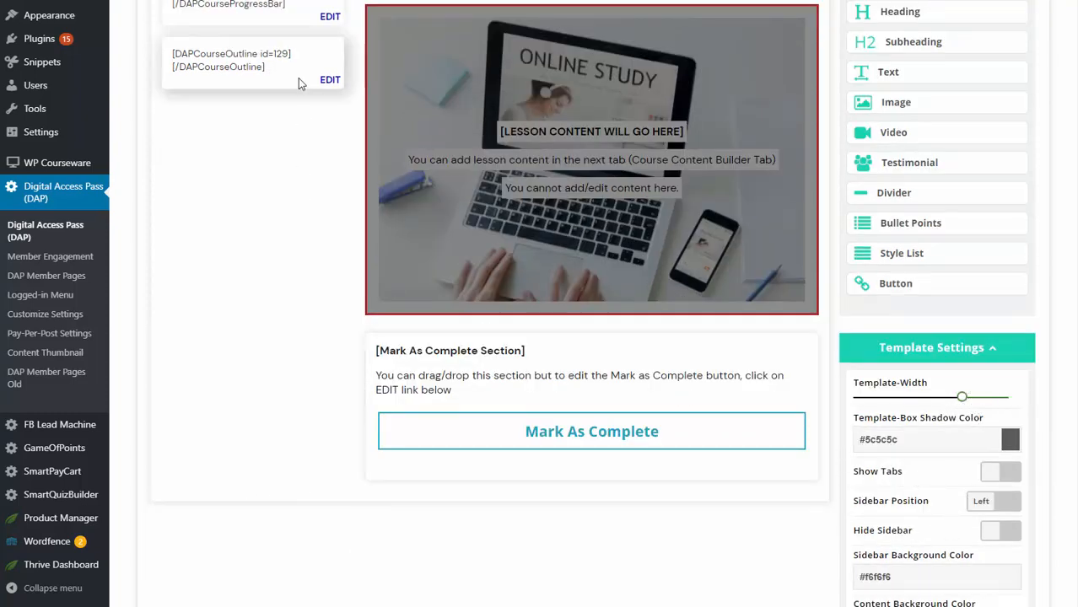
scroll(312, 169, up, 2)
scroll(319, 239, up, 1)
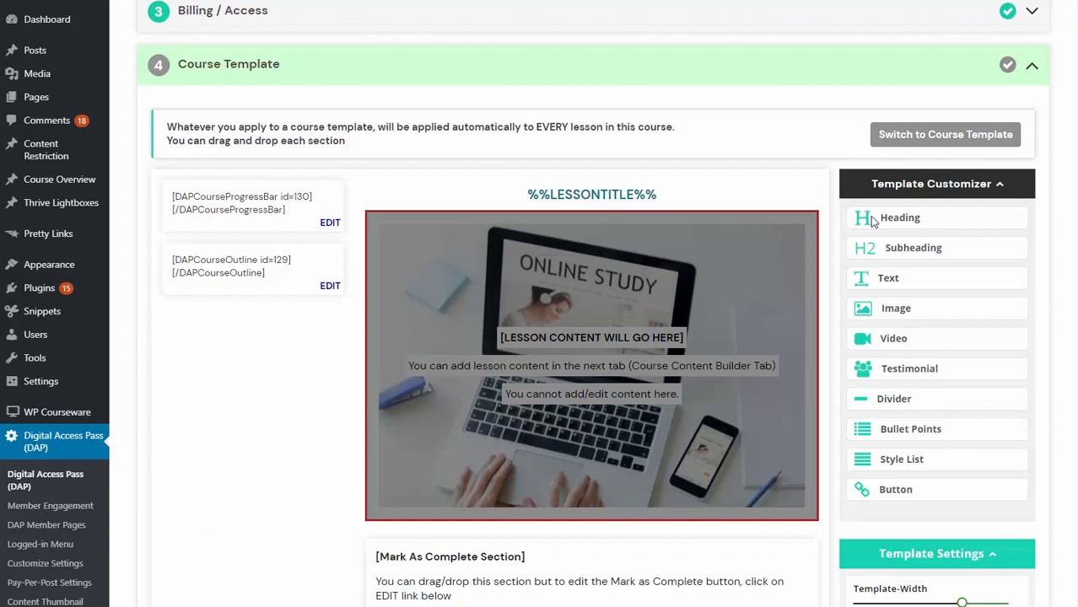
Step: Add a Heading element beneath the course outline block in the template's sidebar and expand its Padding & Margin settings
drag(869, 215, 217, 339)
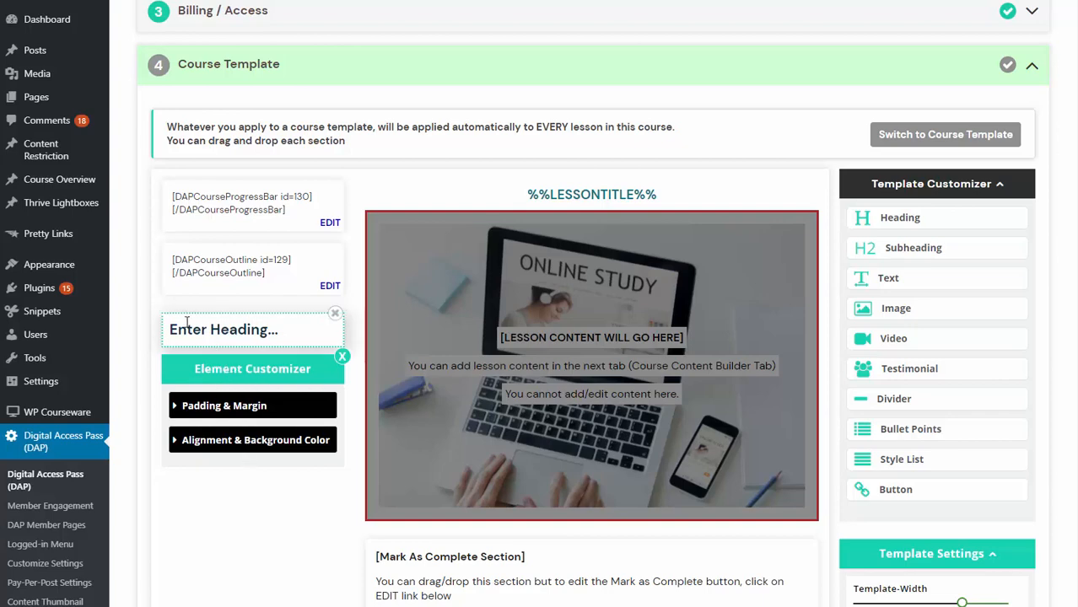
click(177, 409)
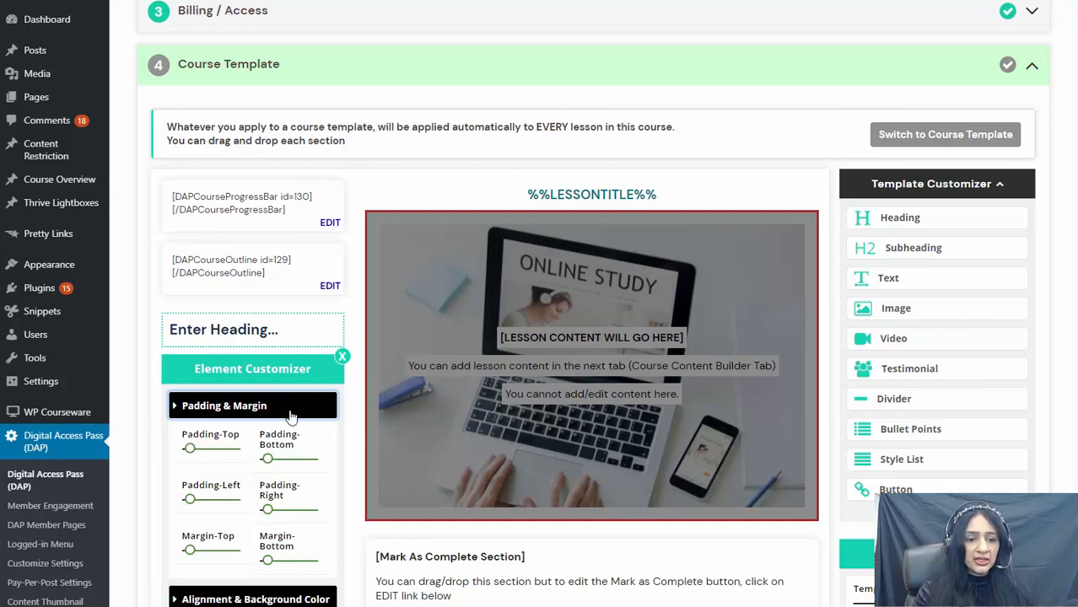
scroll(282, 345, down, 1)
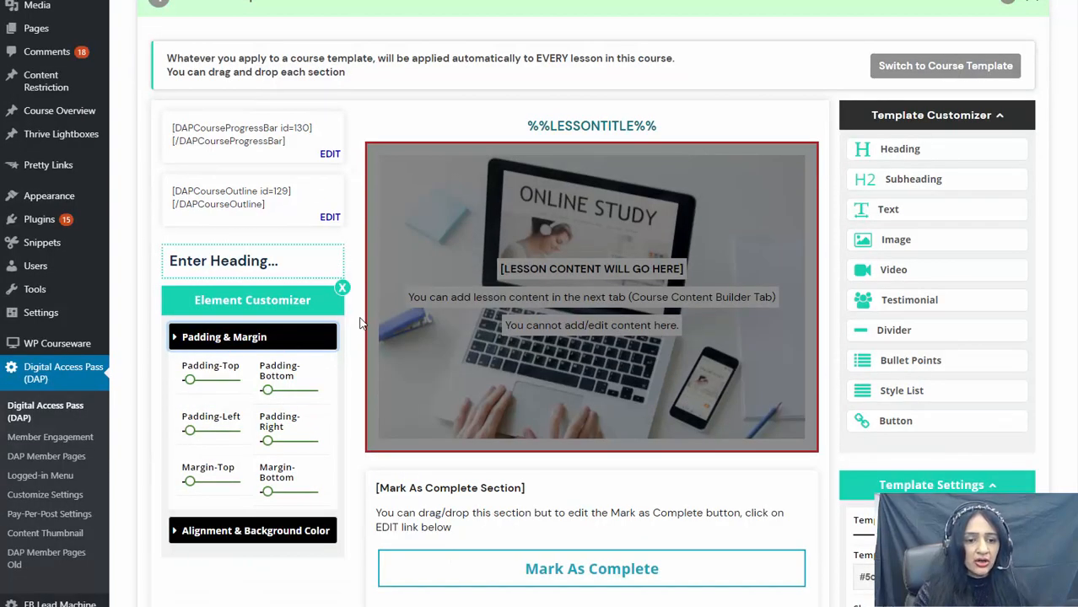
Step: Try the red background color #c61d1d on the new sidebar heading
click(201, 531)
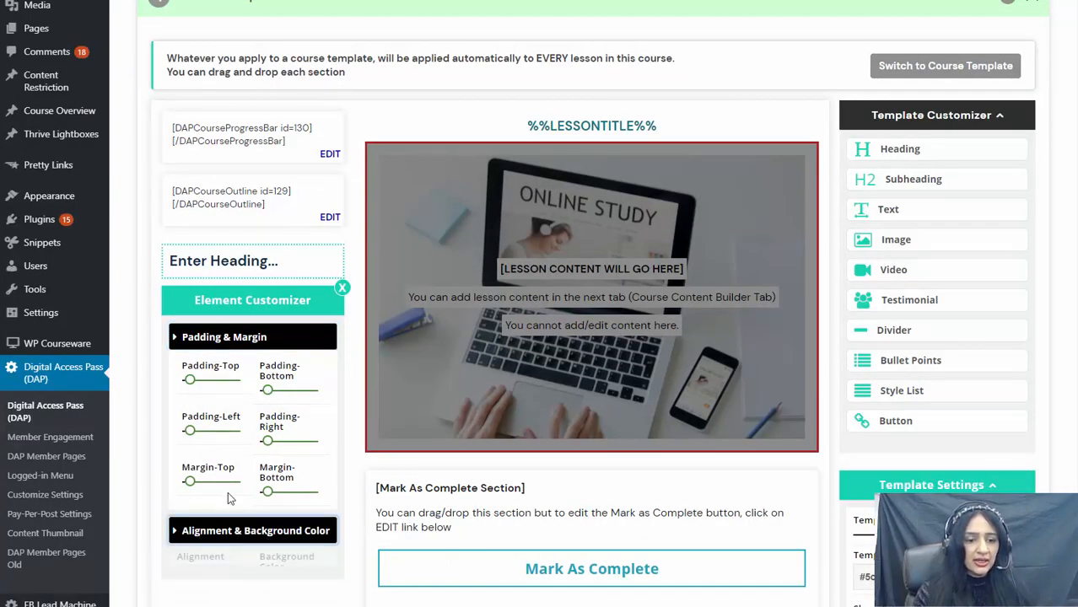
scroll(278, 490, down, 1)
click(301, 521)
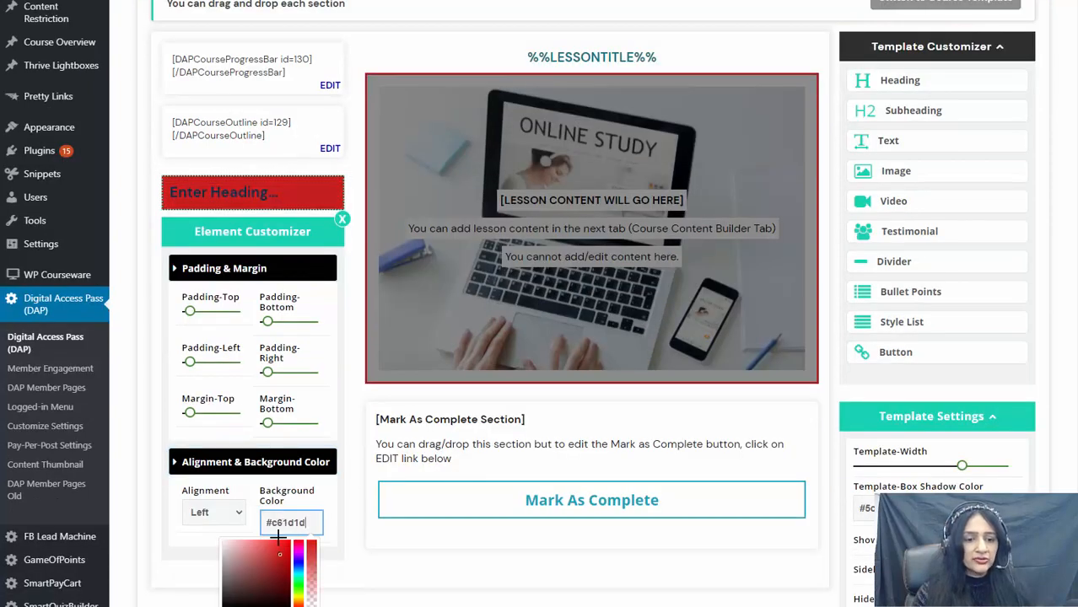
click(148, 441)
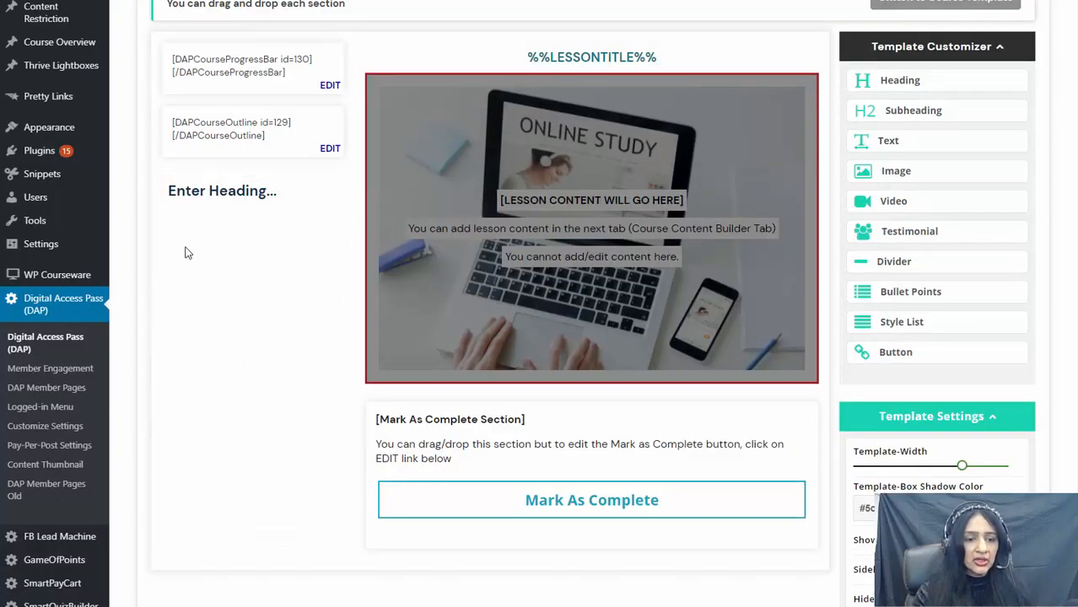
Step: Replace the placeholder text of the new sidebar heading with "Course Template"
click(271, 195)
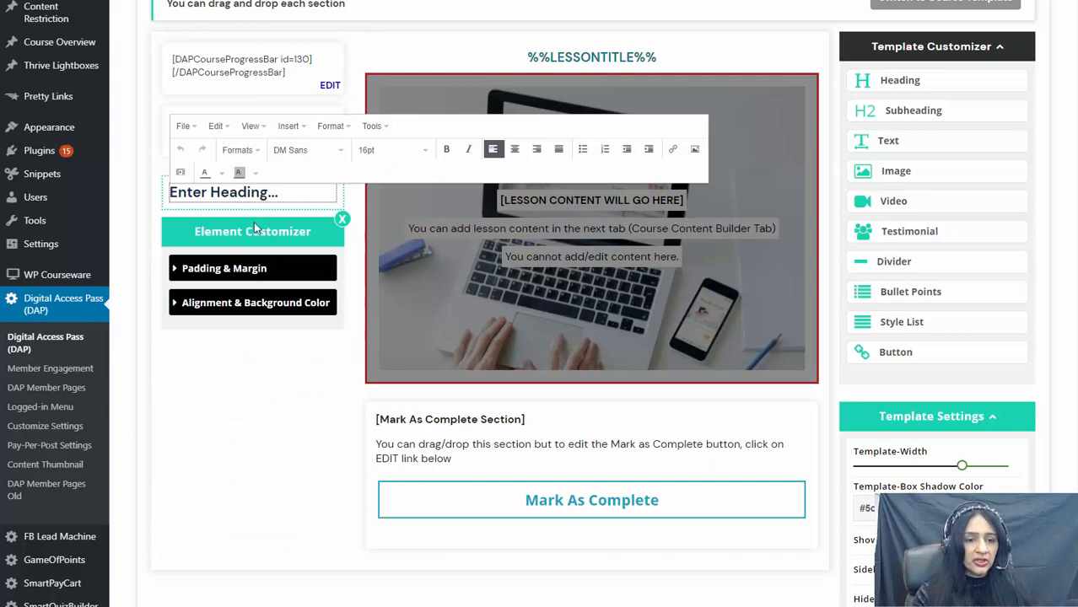
click(135, 275)
click(566, 547)
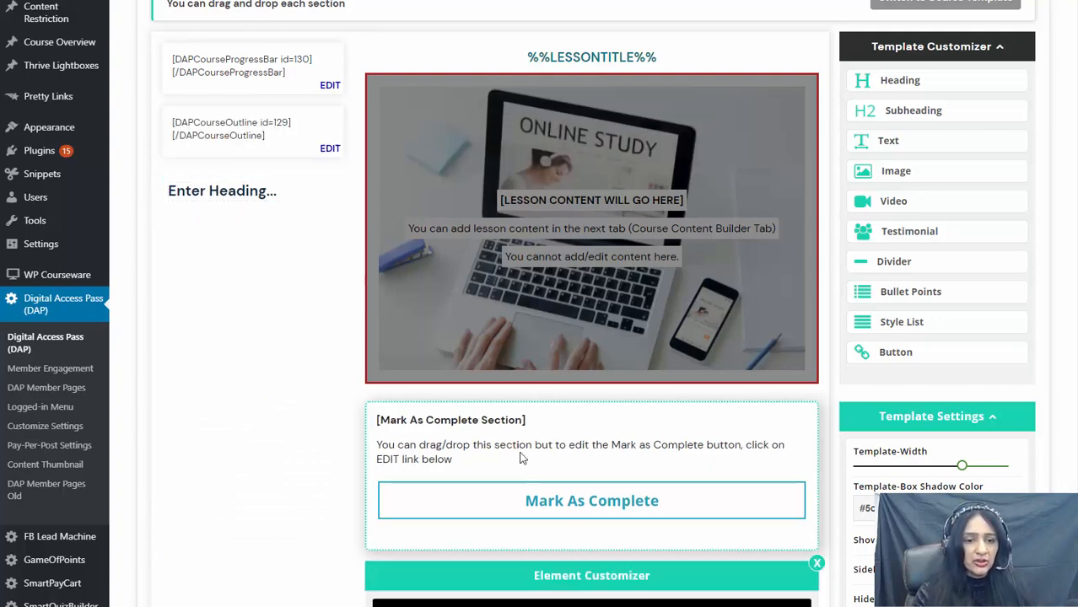
click(261, 192)
triple_click(260, 193)
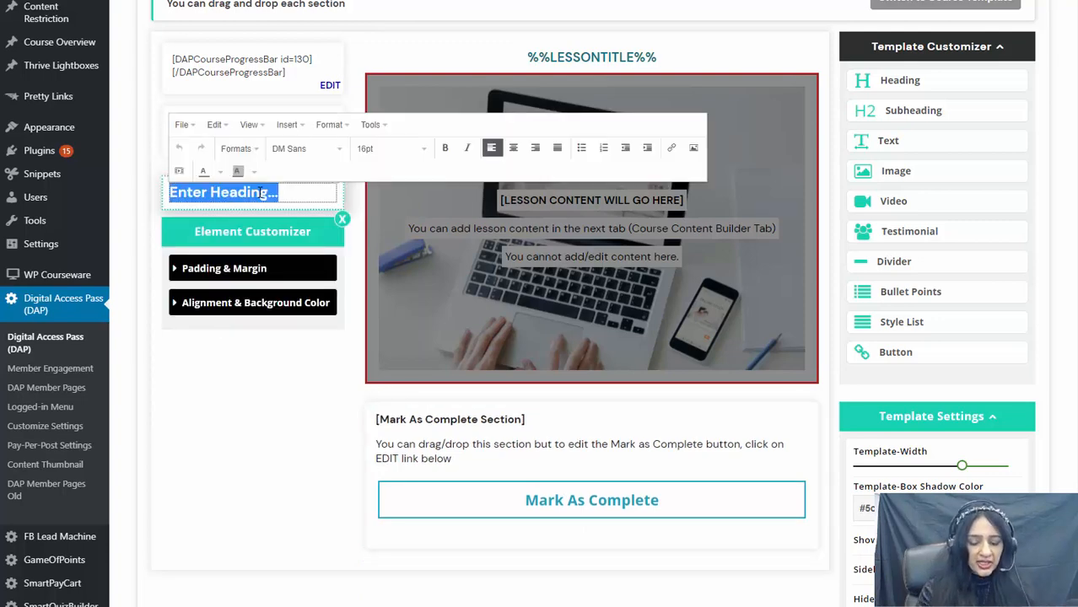
text(Course T)
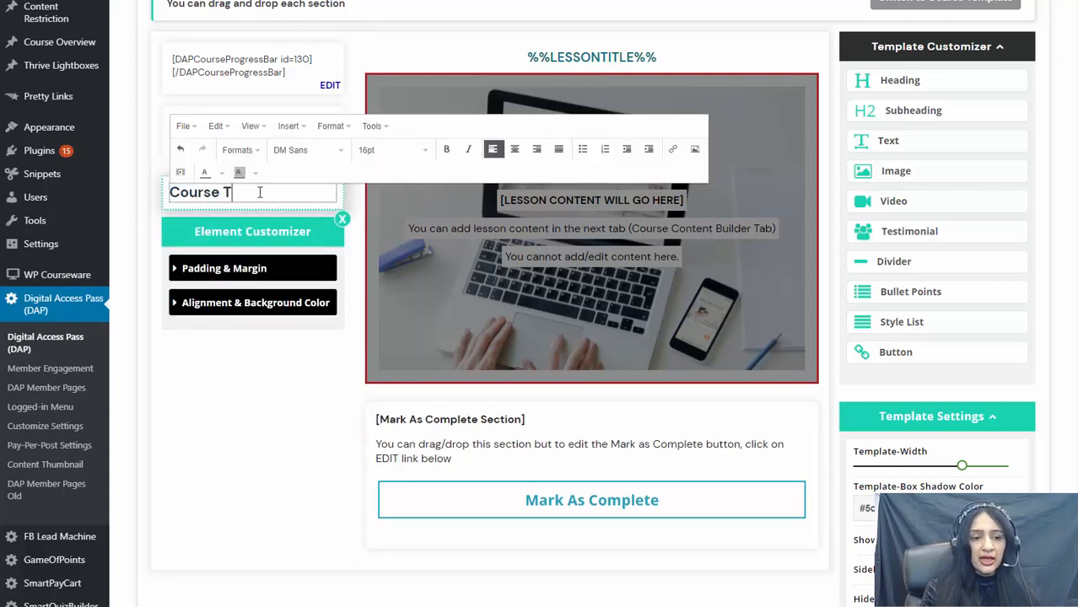
text(emplae)
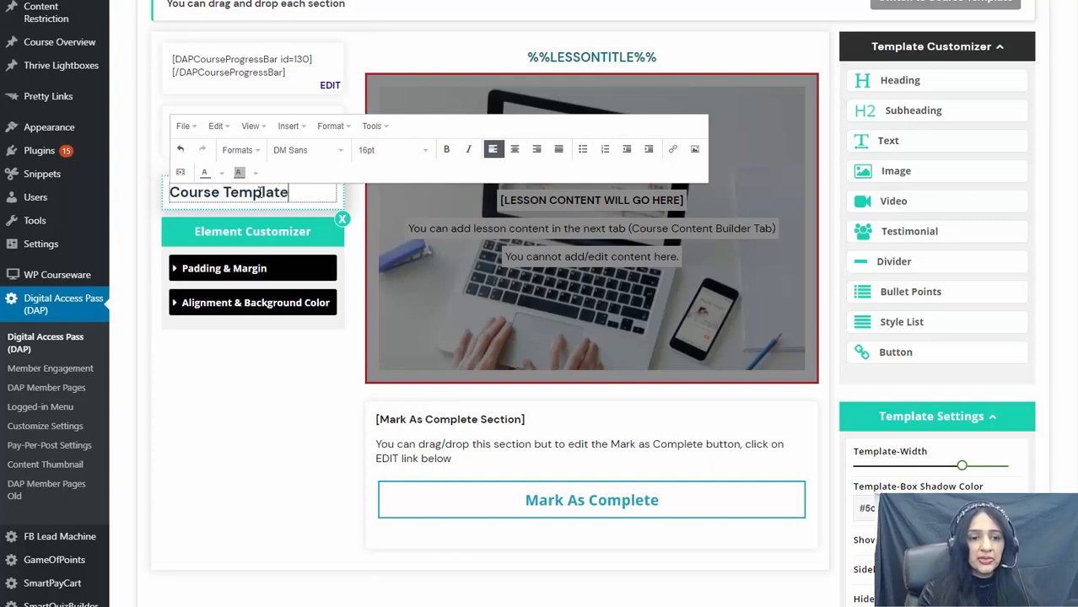
click(294, 404)
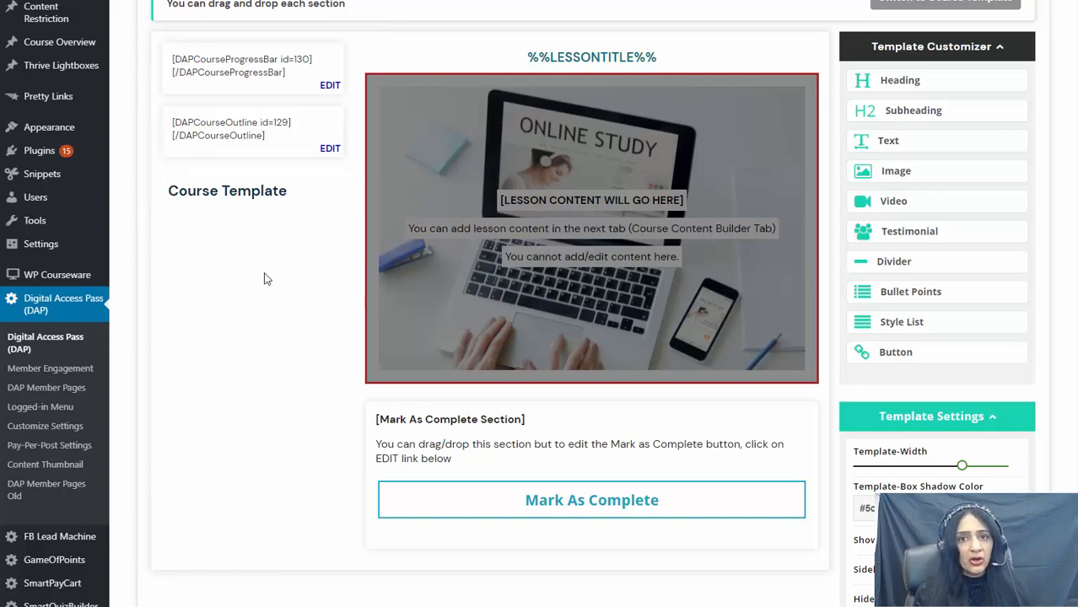
Step: Enable tabs for the lesson content in the course template and add a second tab
scroll(260, 290, up, 1)
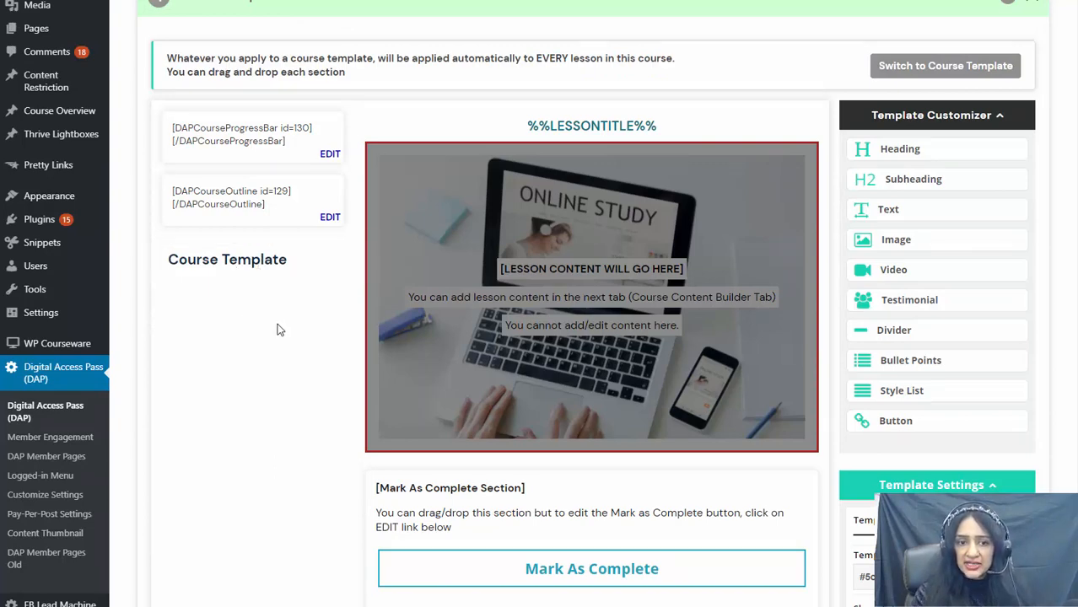
scroll(307, 413, down, 2)
scroll(307, 412, down, 4)
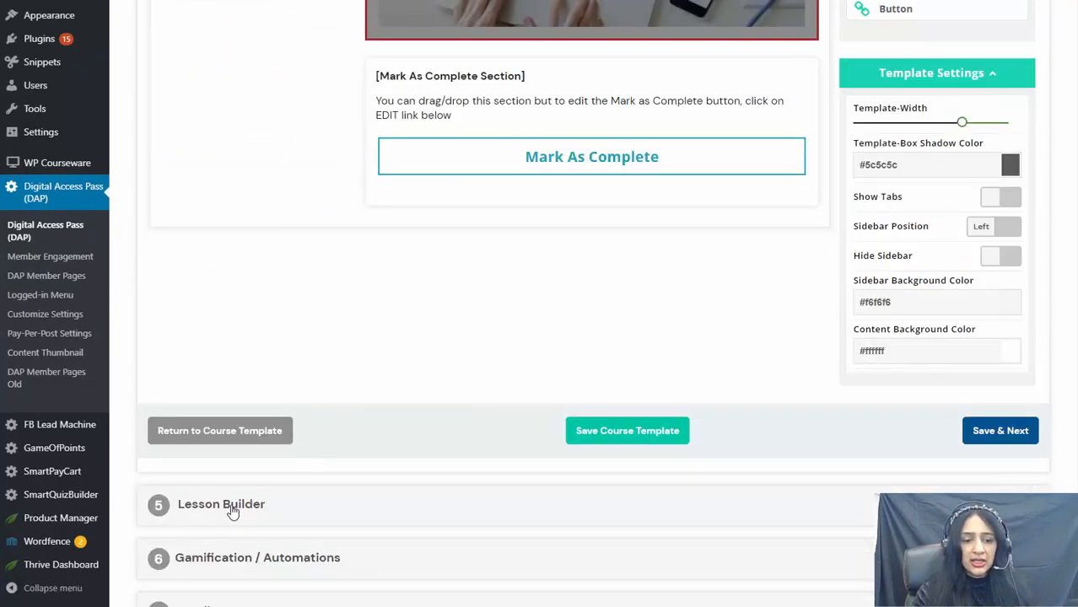
scroll(258, 253, up, 4)
scroll(257, 254, up, 2)
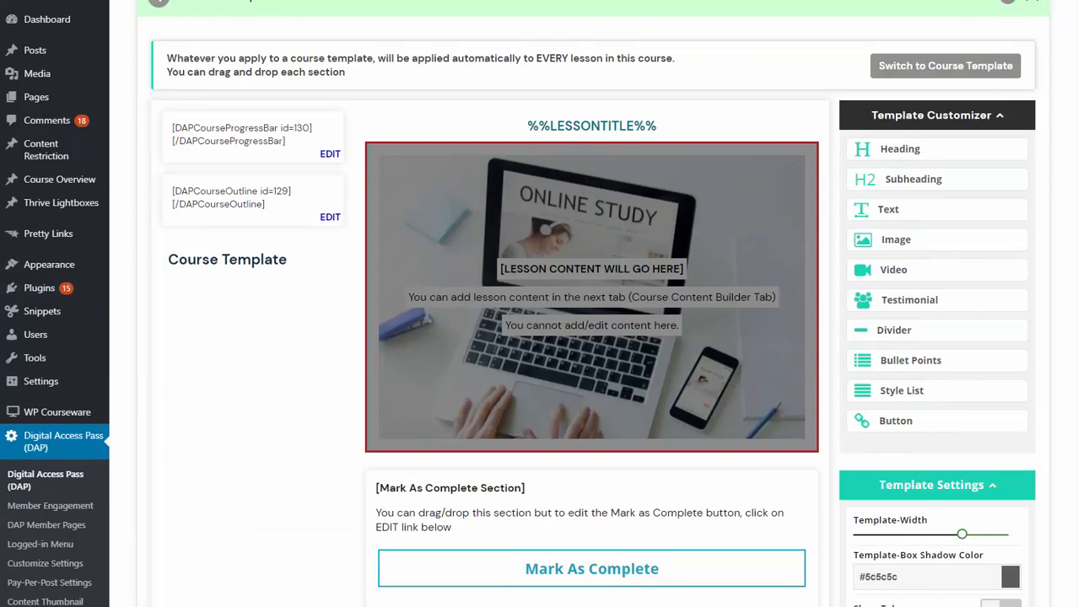
scroll(257, 278, down, 2)
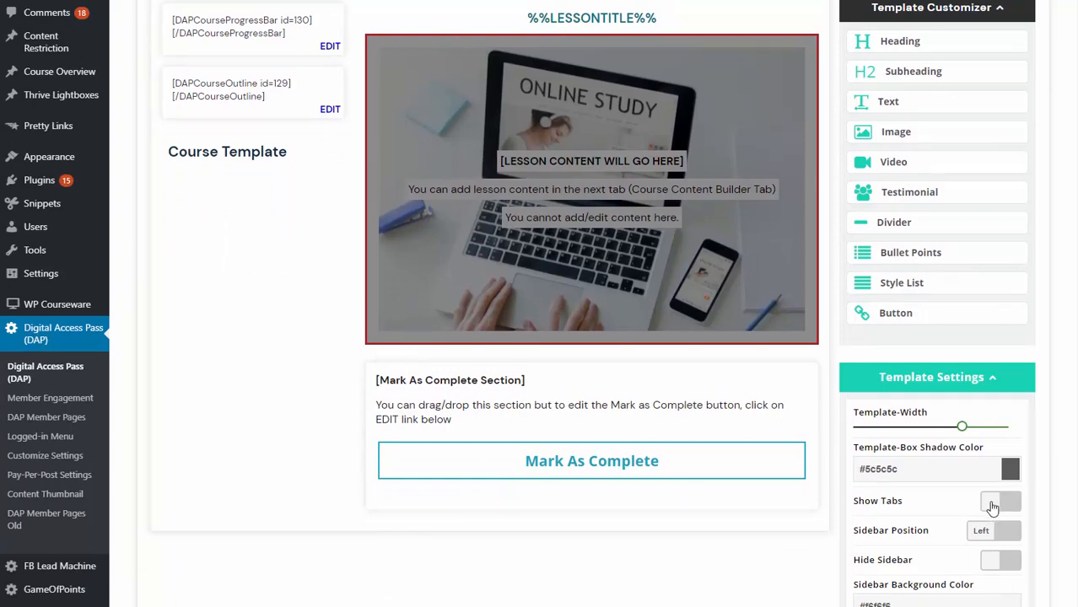
click(993, 504)
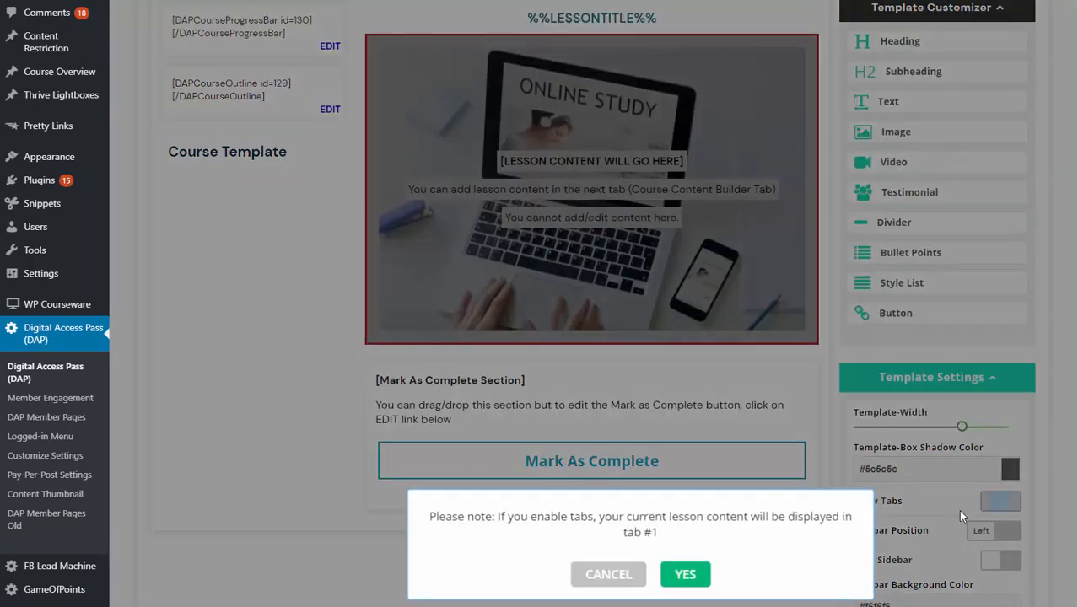
click(693, 571)
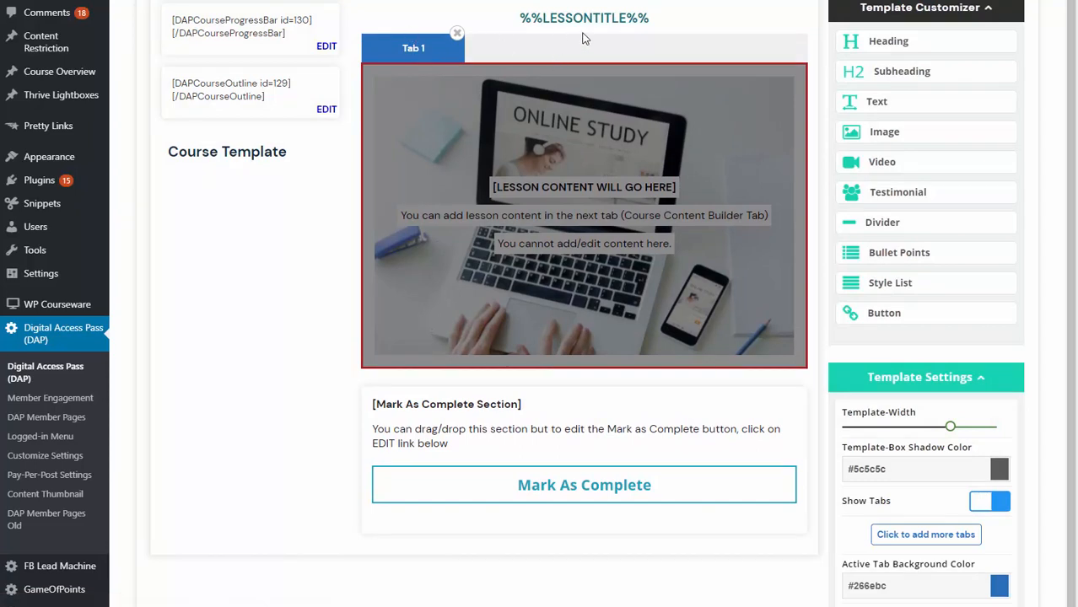
click(924, 534)
Step: Rename the first lesson tab to "Content"
click(411, 50)
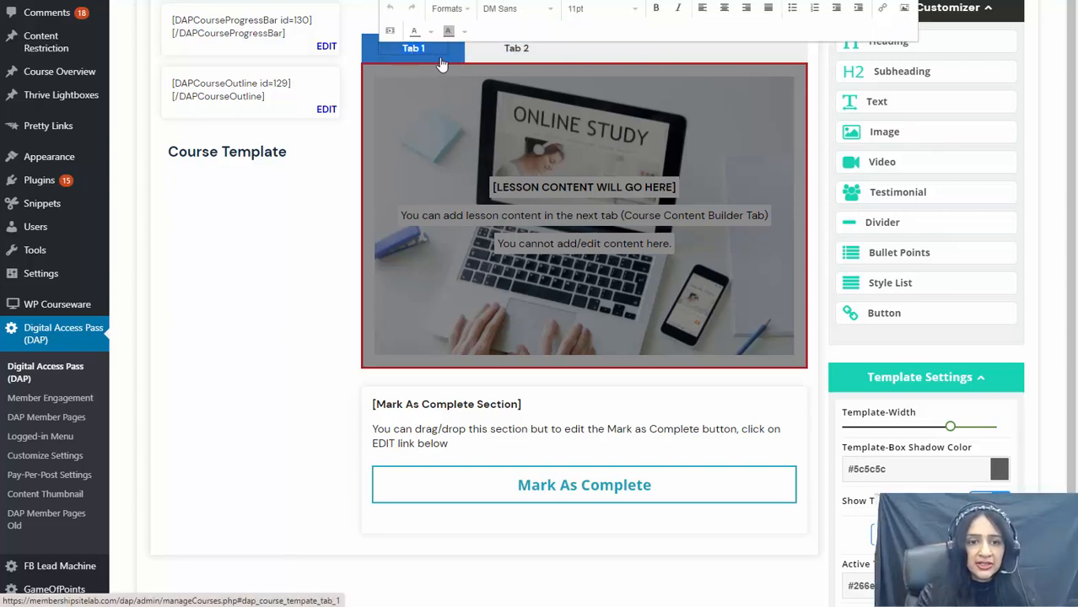
key(BackSpace)
key(BackSpace)
key(BackSpace)
key(BackSpace)
key(BackSpace)
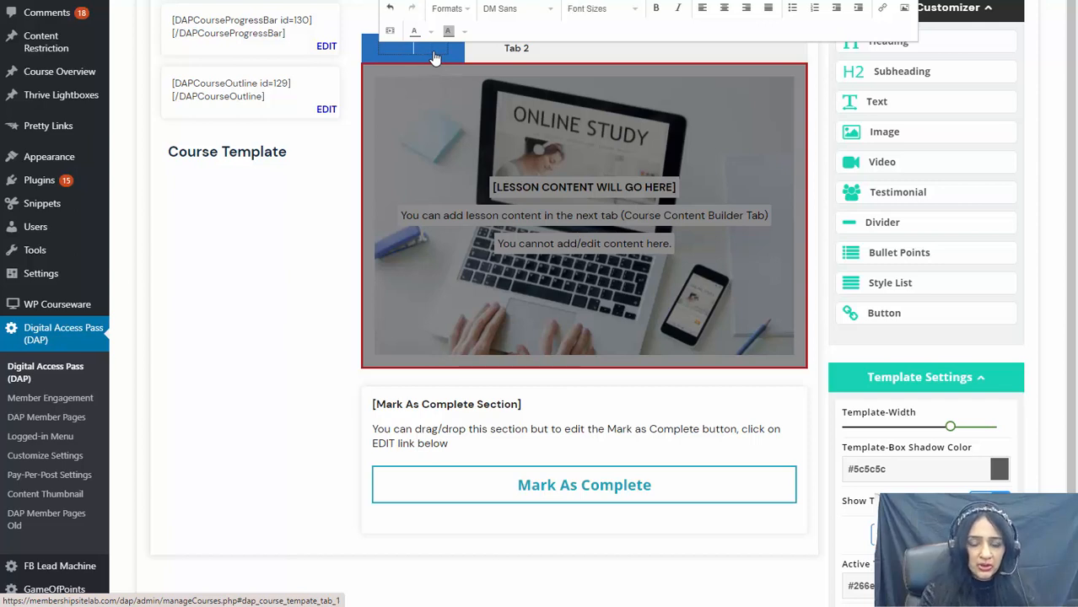
text(Content)
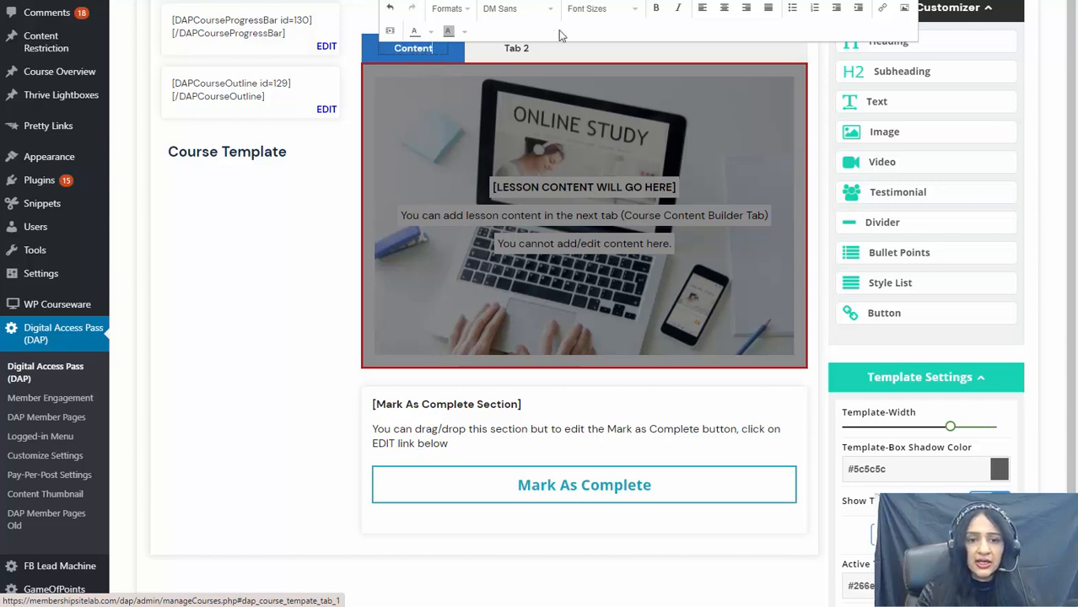
Step: Rename the second lesson tab to "Downloads" and turn the template's tabs off again
click(510, 61)
click(517, 59)
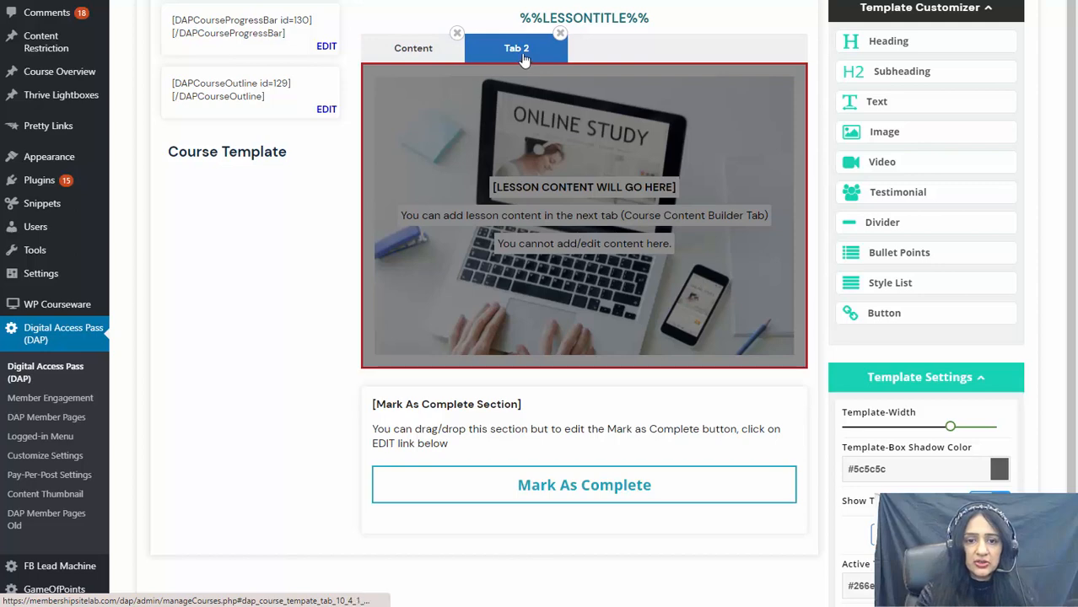
double_click(523, 59)
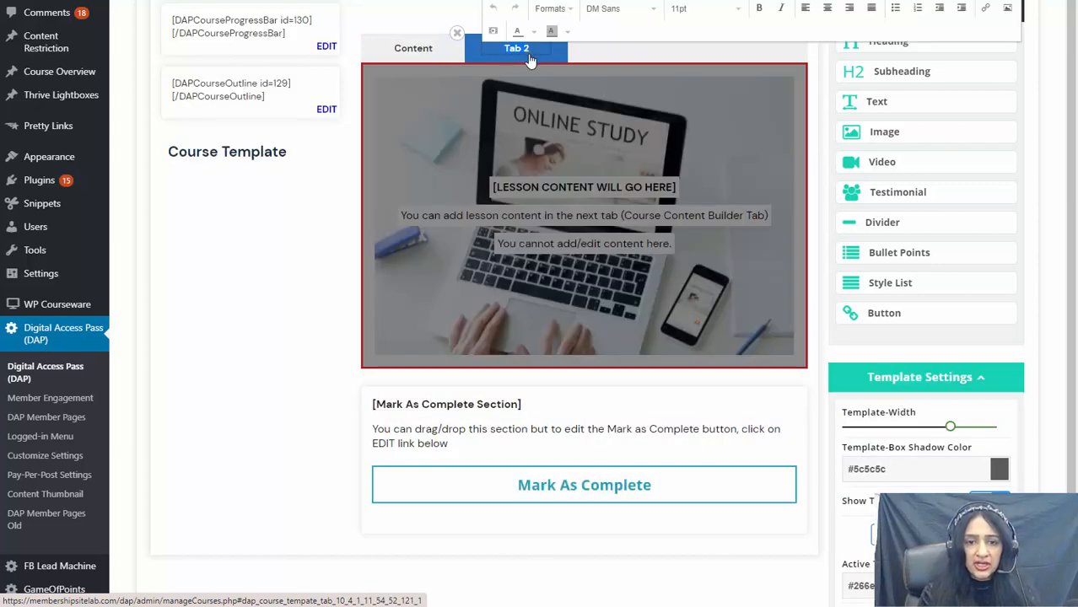
text(D)
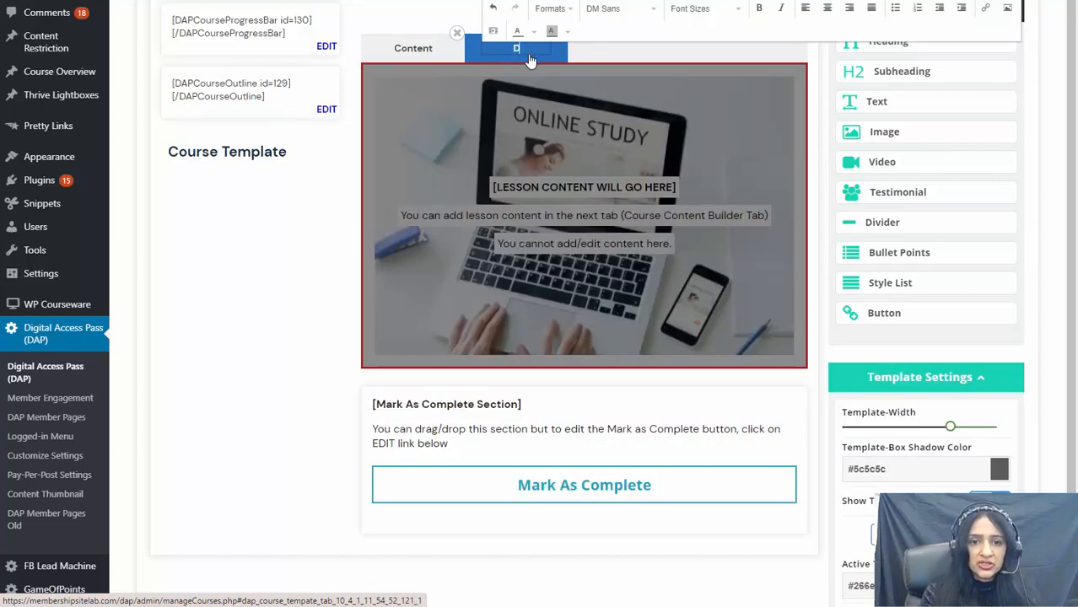
text(ownloads)
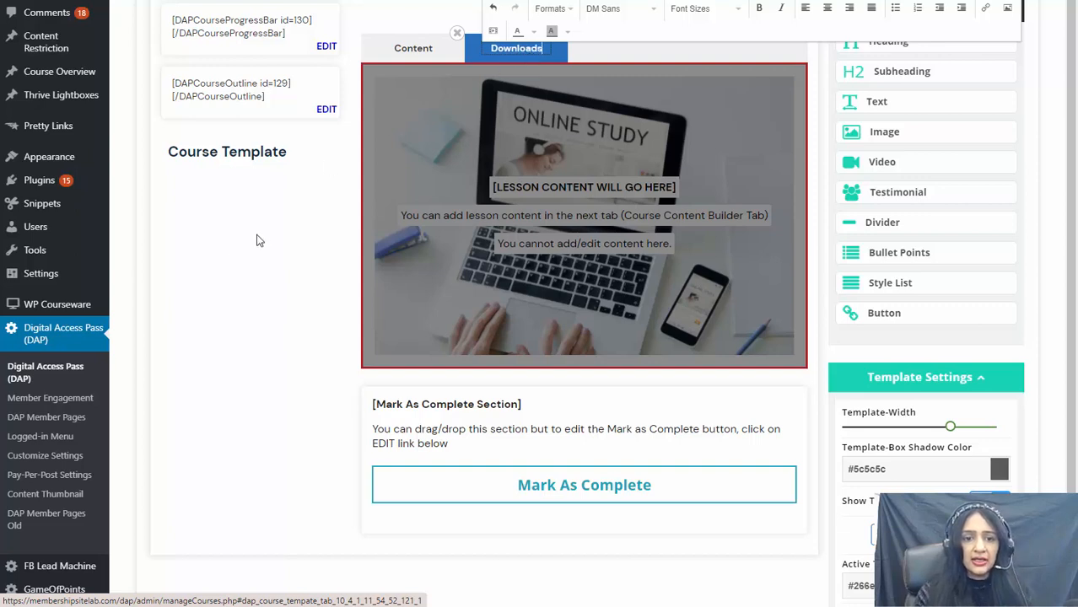
click(304, 195)
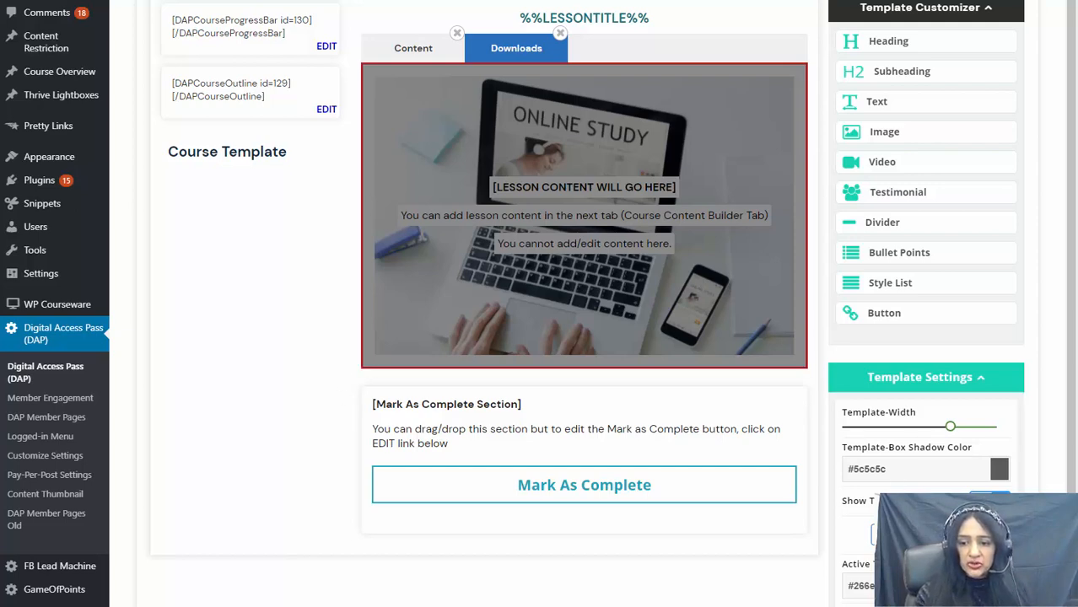
click(986, 501)
click(684, 571)
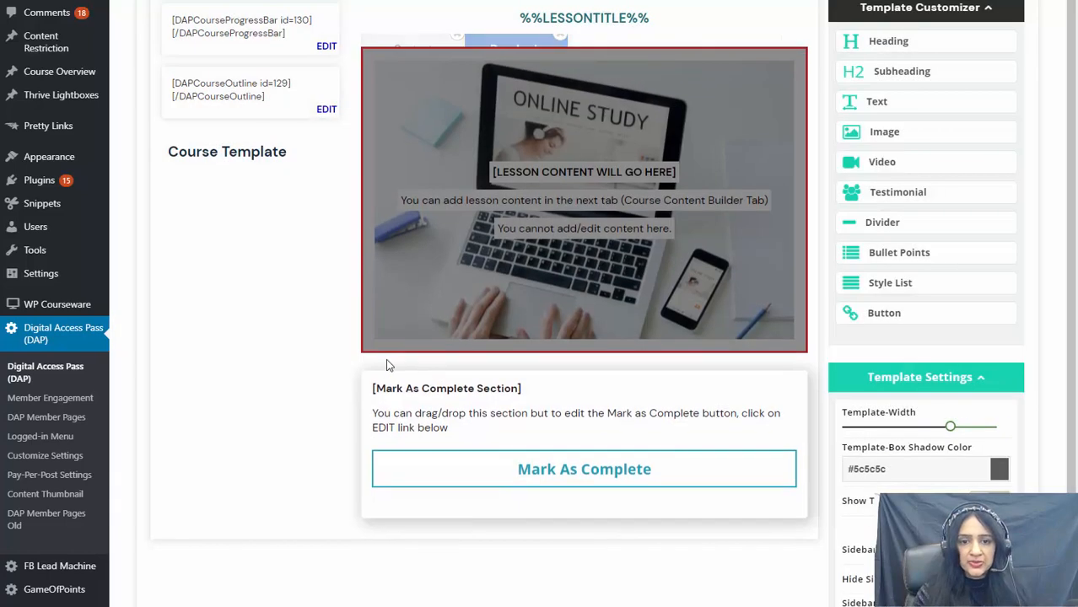
Step: Save the course template and open the Lesson Builder section
scroll(826, 456, down, 1)
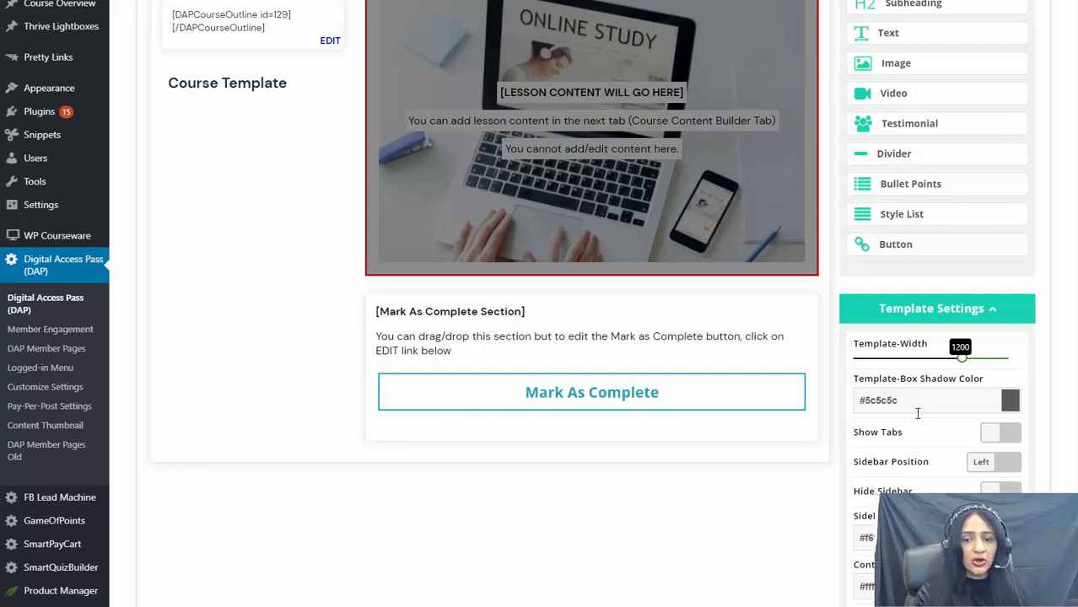
scroll(917, 412, down, 2)
click(646, 528)
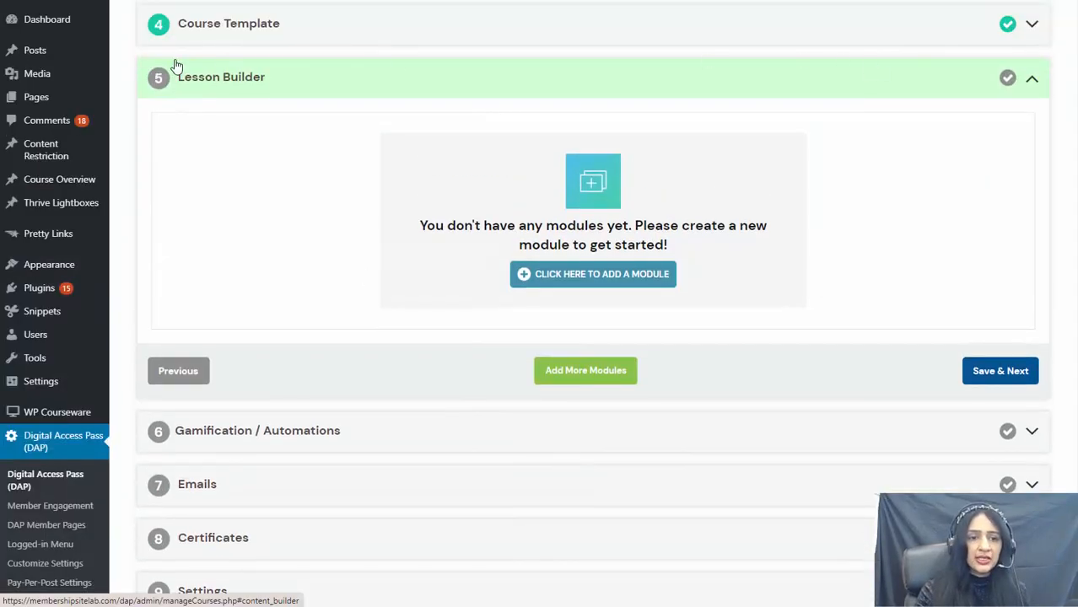
Step: Create a module with the name and description "Module 1" and save it
click(658, 293)
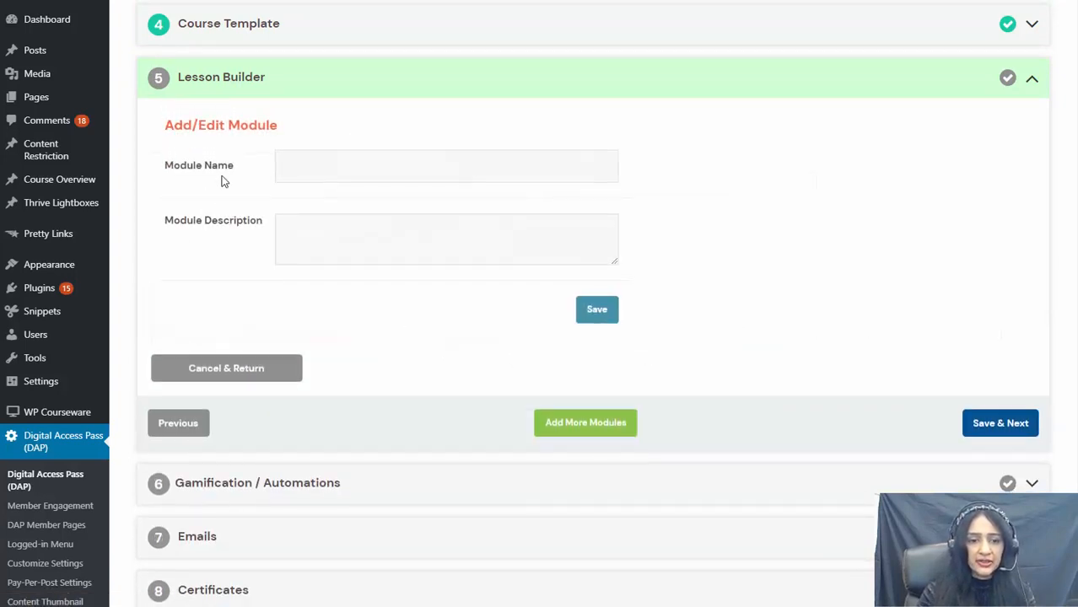
click(314, 155)
text(Module 1)
key(Tab)
text(Module 1)
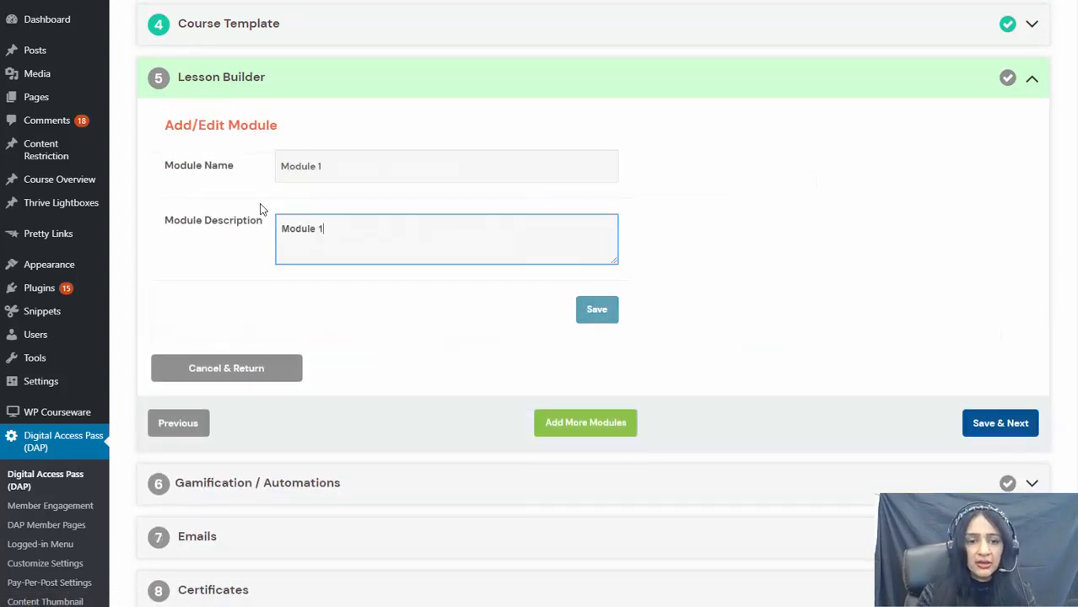
click(615, 310)
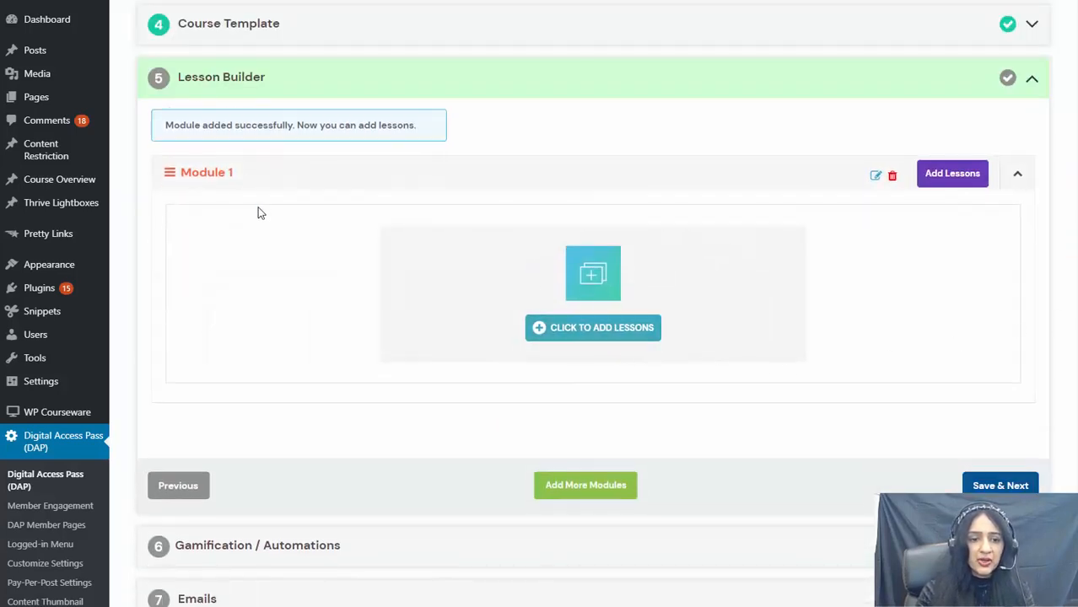
Step: Add a lesson named "Lesson 1 Intro" to Module 1 and continue to its content builder
click(618, 333)
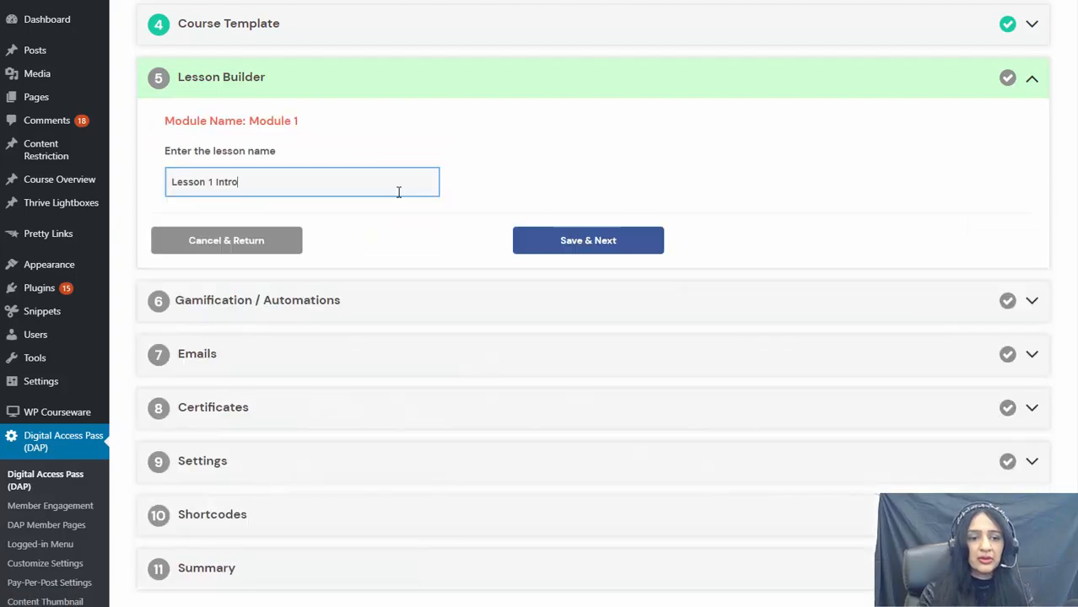
triple_click(392, 192)
click(539, 249)
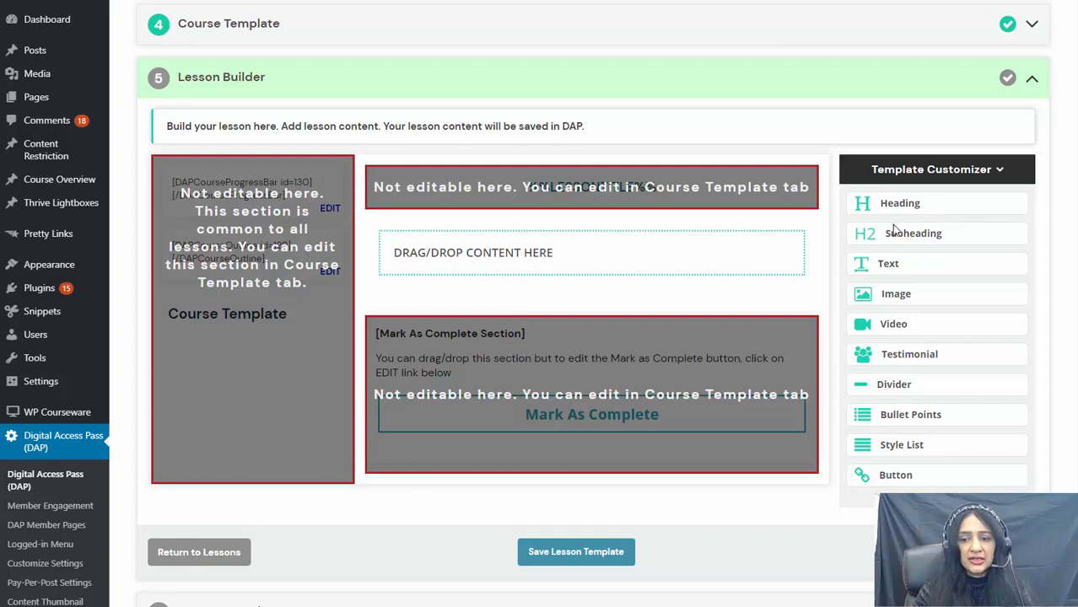
Step: Add a Video element to the lesson's content area and expand its Video settings
drag(902, 333, 522, 253)
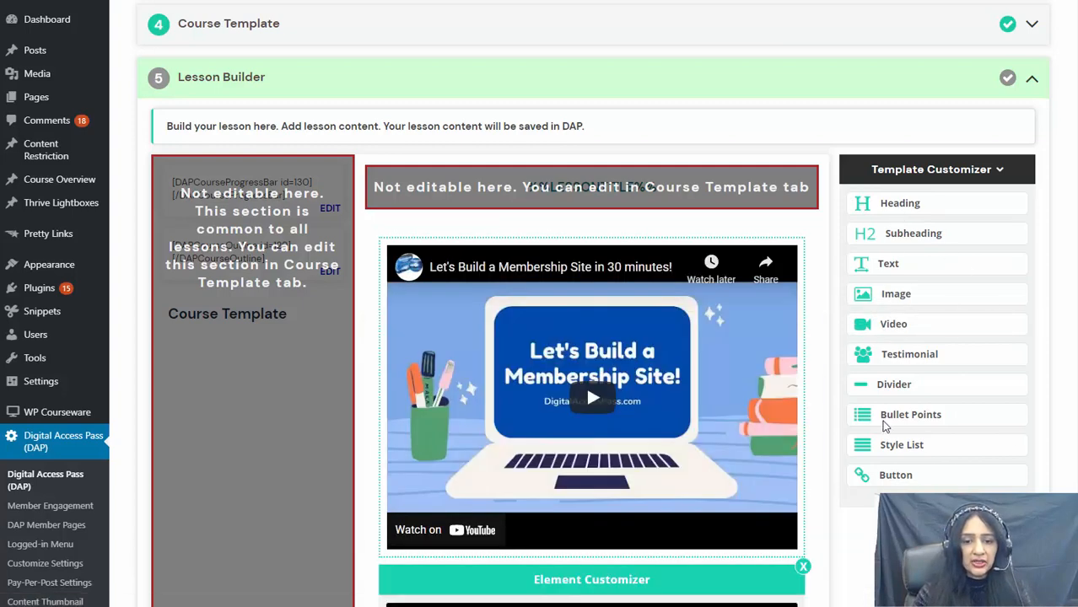
scroll(796, 388, down, 2)
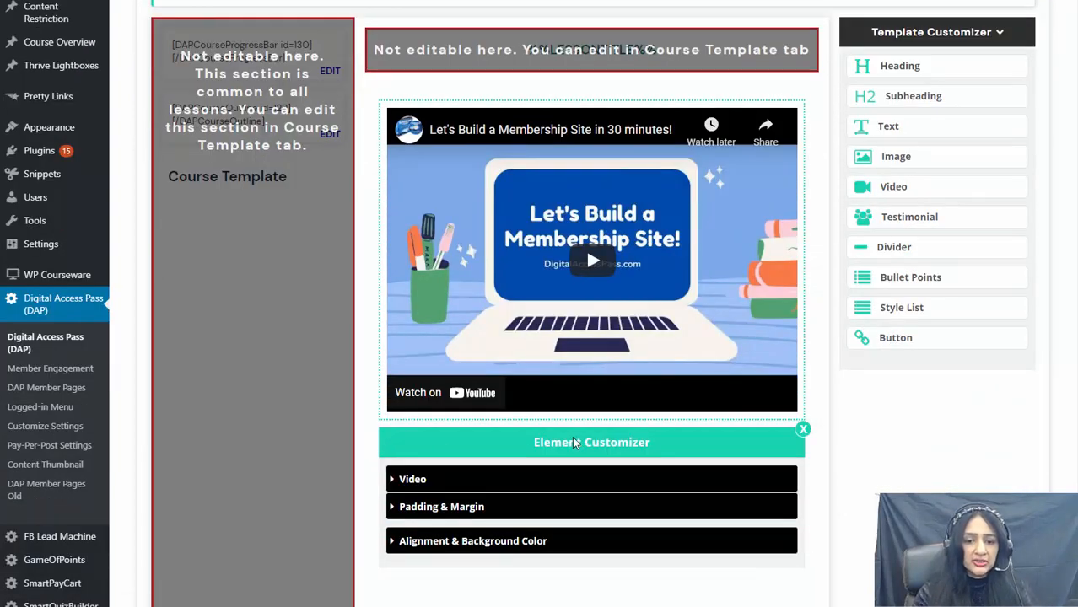
click(390, 478)
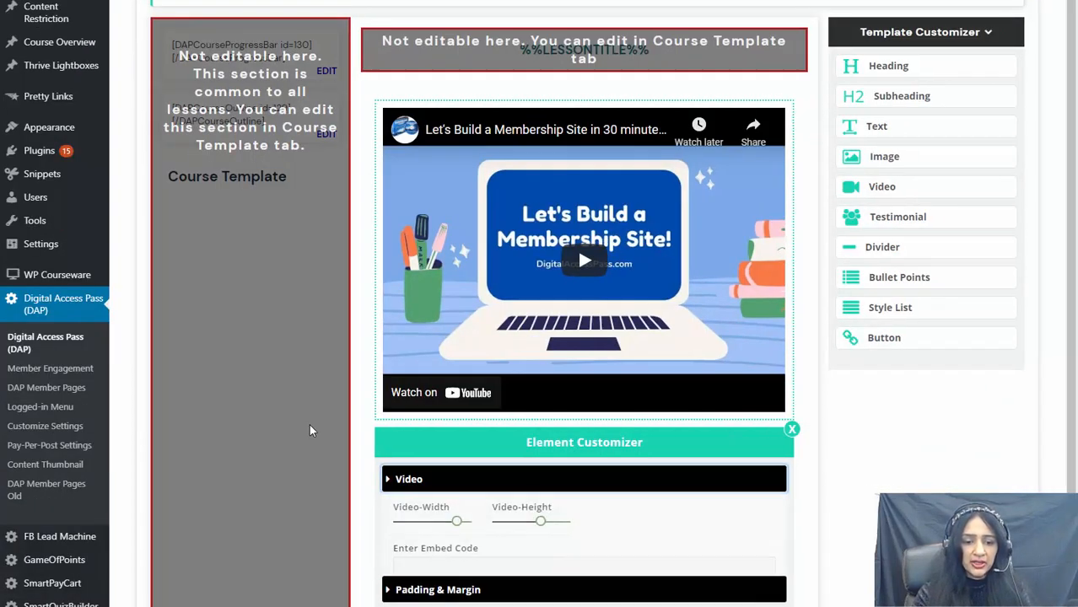
scroll(310, 428, down, 2)
scroll(557, 135, up, 2)
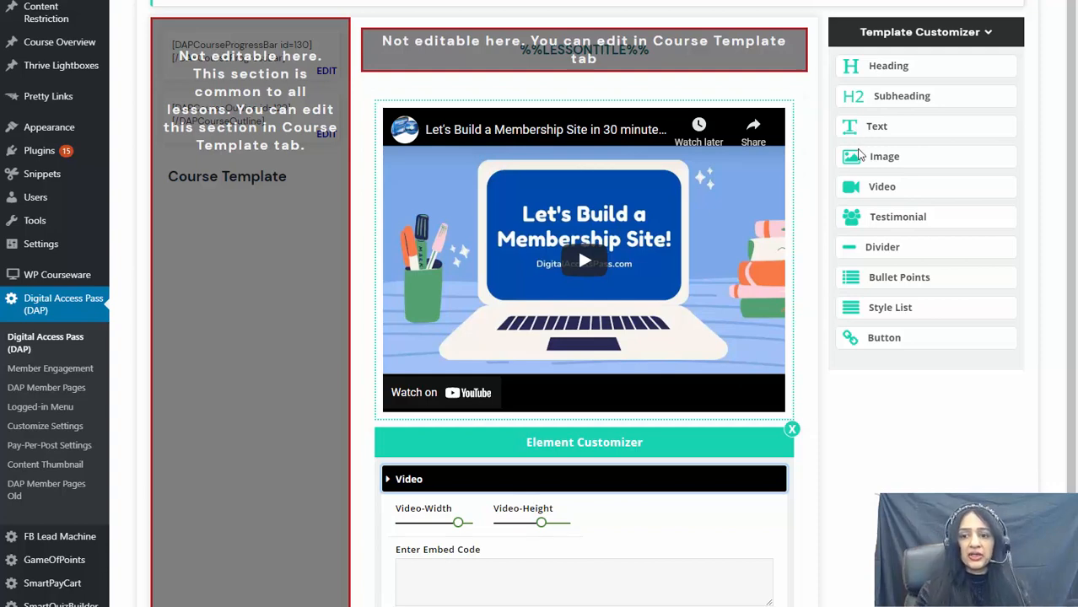
Step: Add a Text element below the lesson's video and delete it again
drag(829, 127, 498, 137)
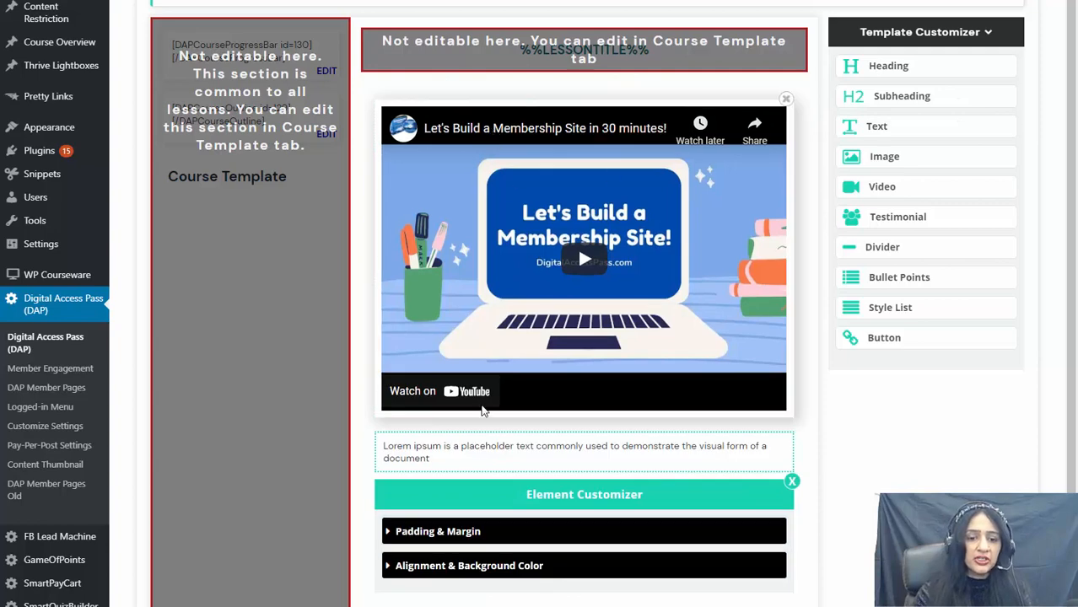
click(447, 460)
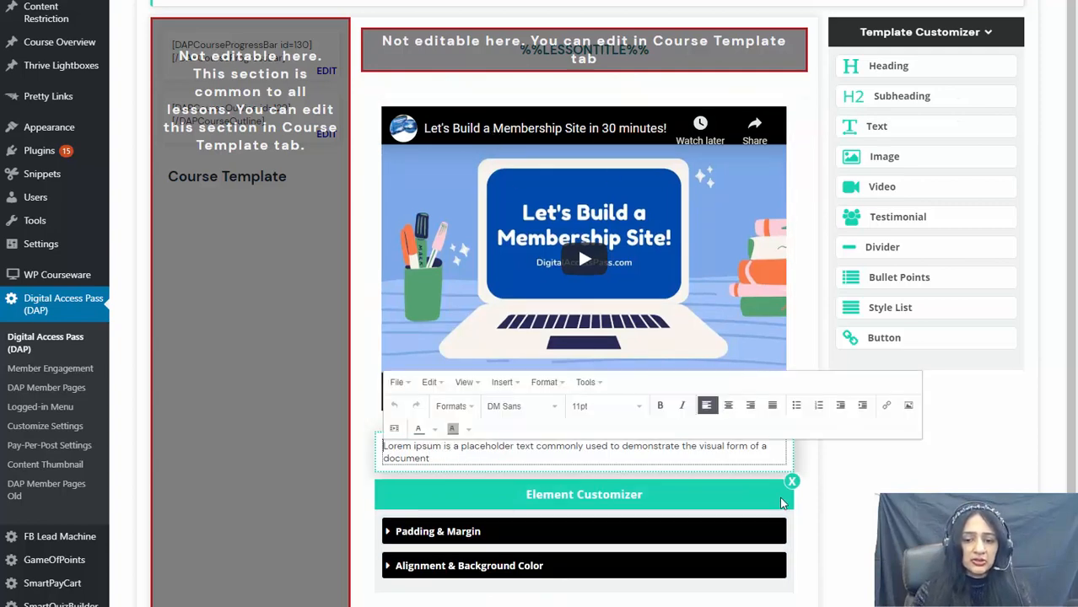
click(824, 499)
click(798, 433)
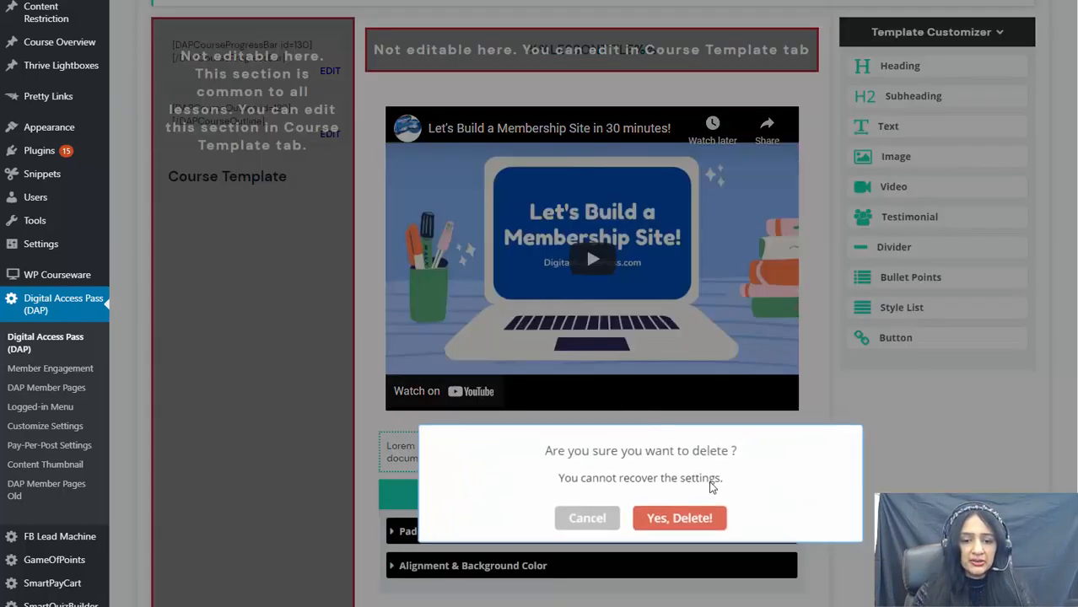
click(681, 518)
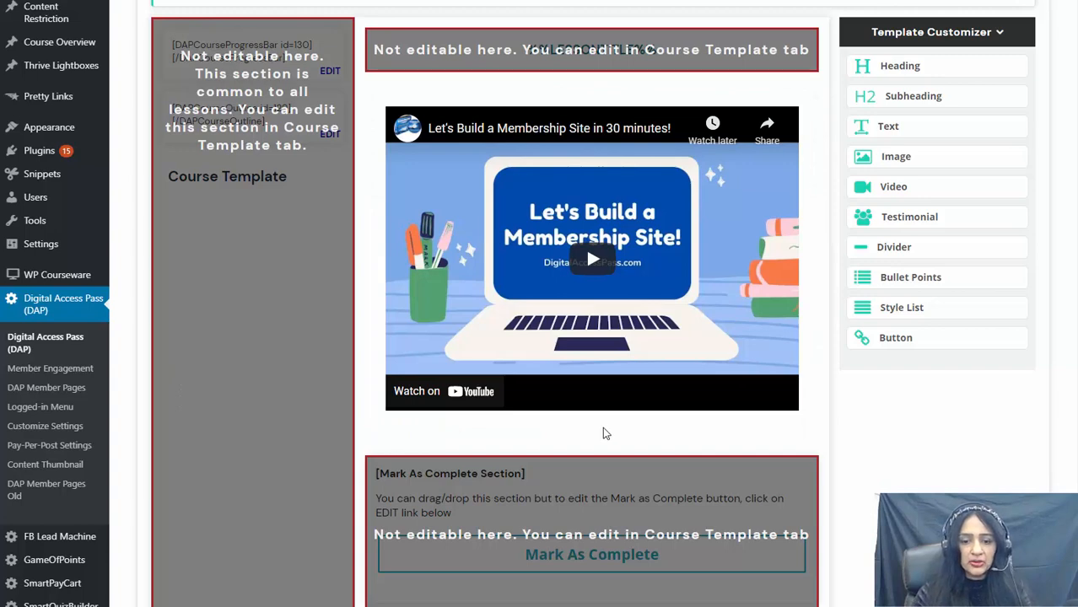
Step: Save the template of Lesson 1 Intro and return to the lesson list
scroll(613, 432, down, 1)
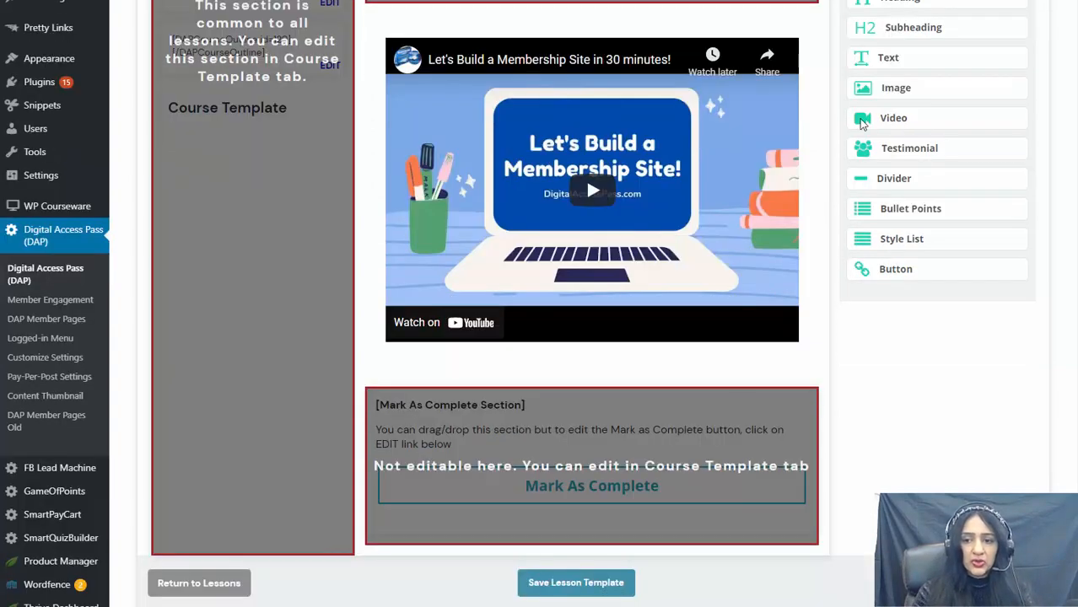
scroll(877, 350, up, 1)
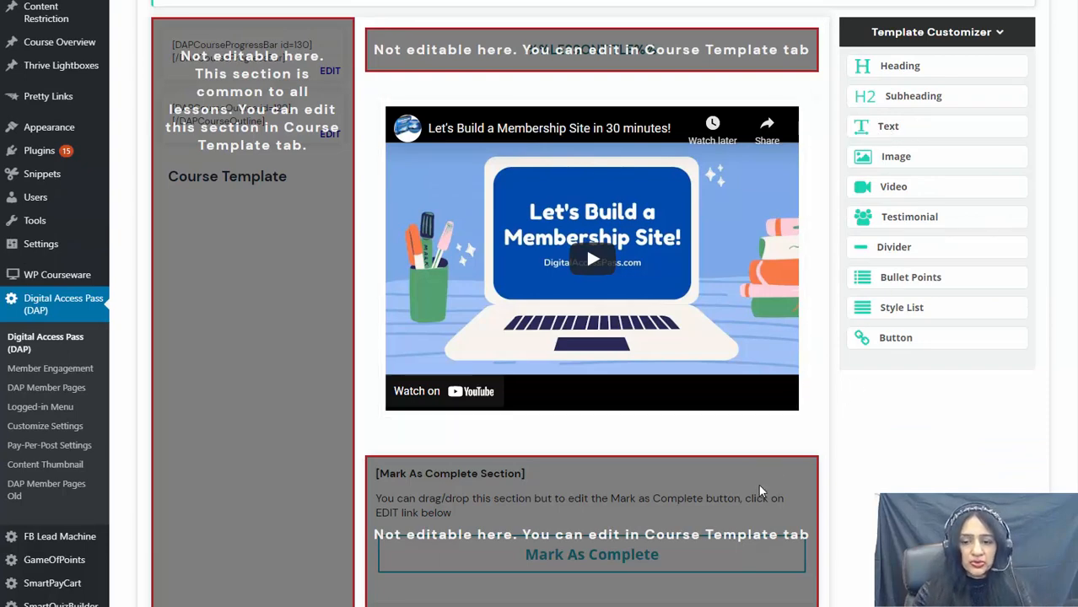
scroll(962, 459, down, 1)
scroll(906, 215, up, 2)
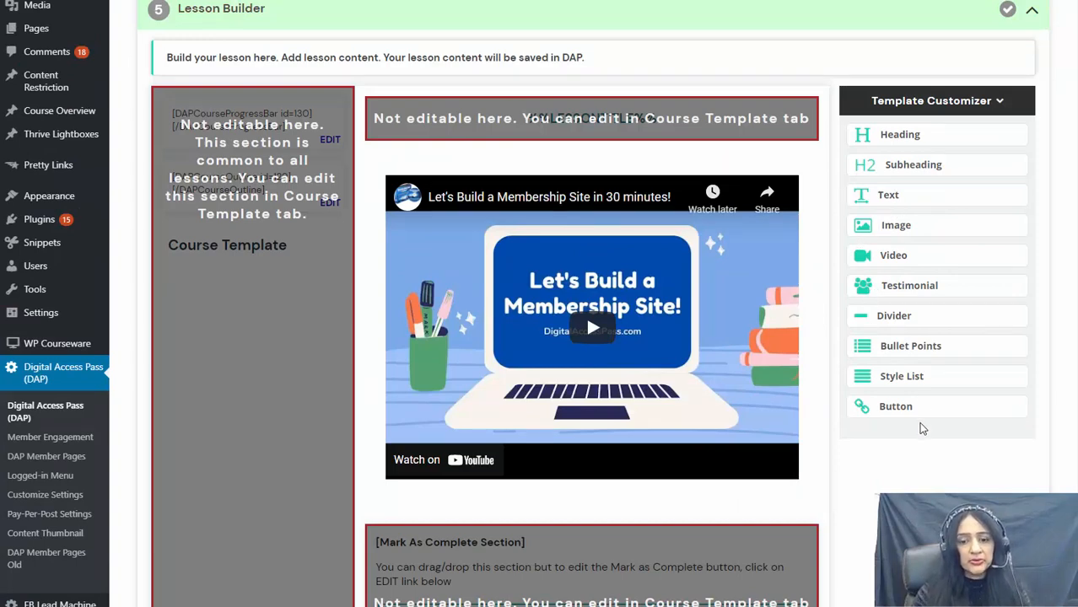
scroll(927, 446, down, 3)
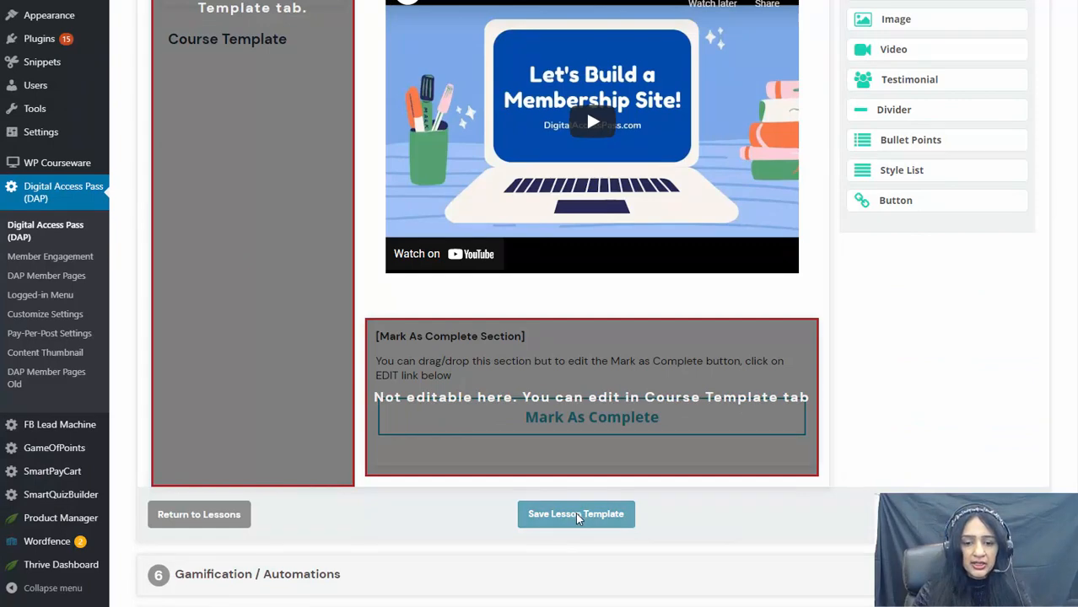
click(576, 514)
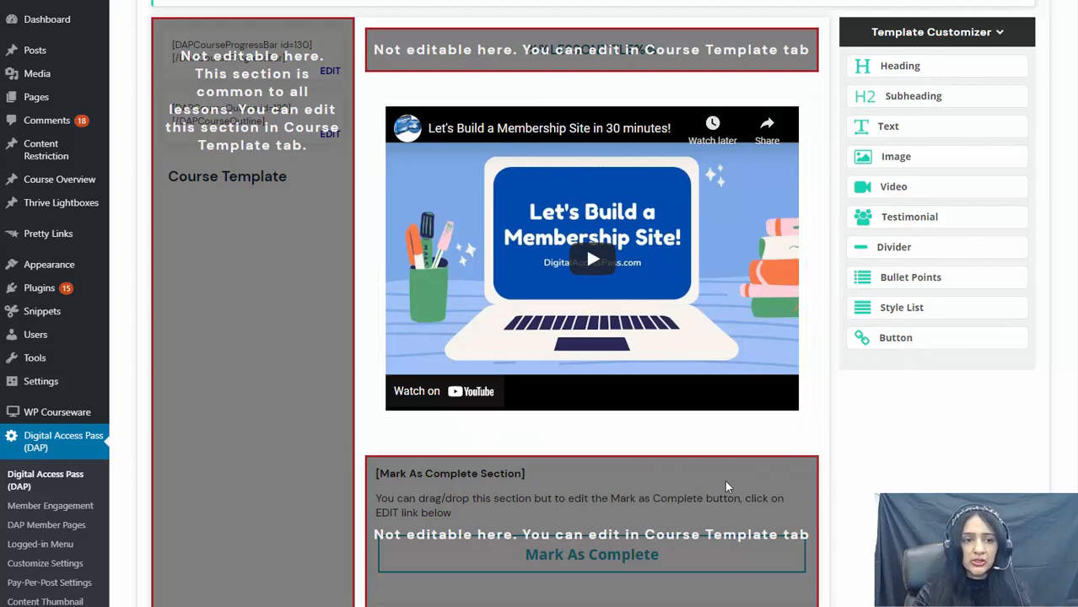
scroll(875, 489, down, 1)
scroll(875, 489, down, 1)
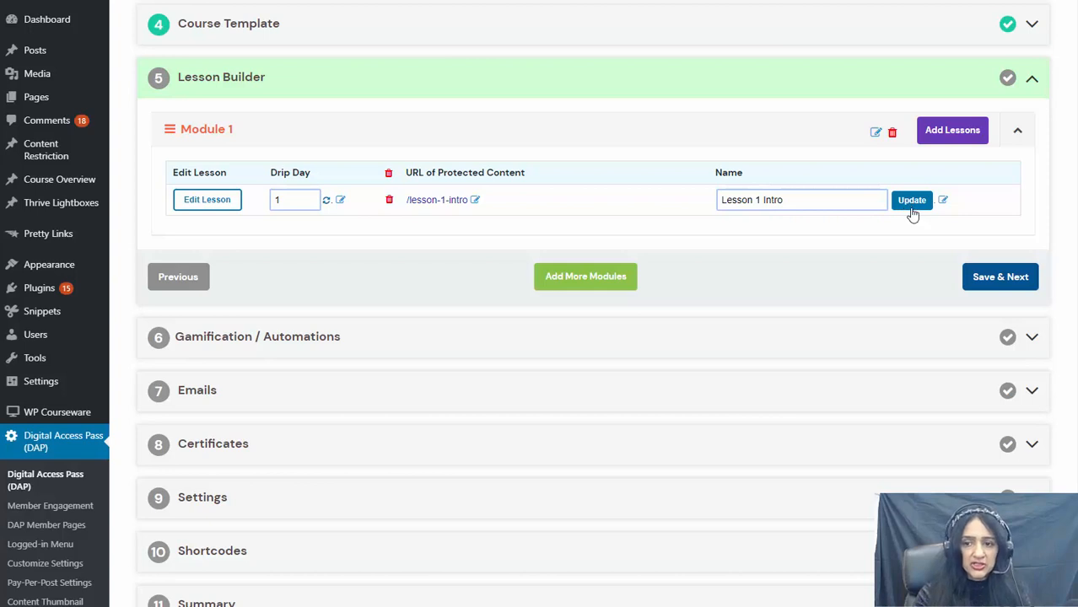
Step: Add a lesson named "Lesson 2 - TOC" to Module 1 and continue to its content builder
click(951, 133)
click(270, 173)
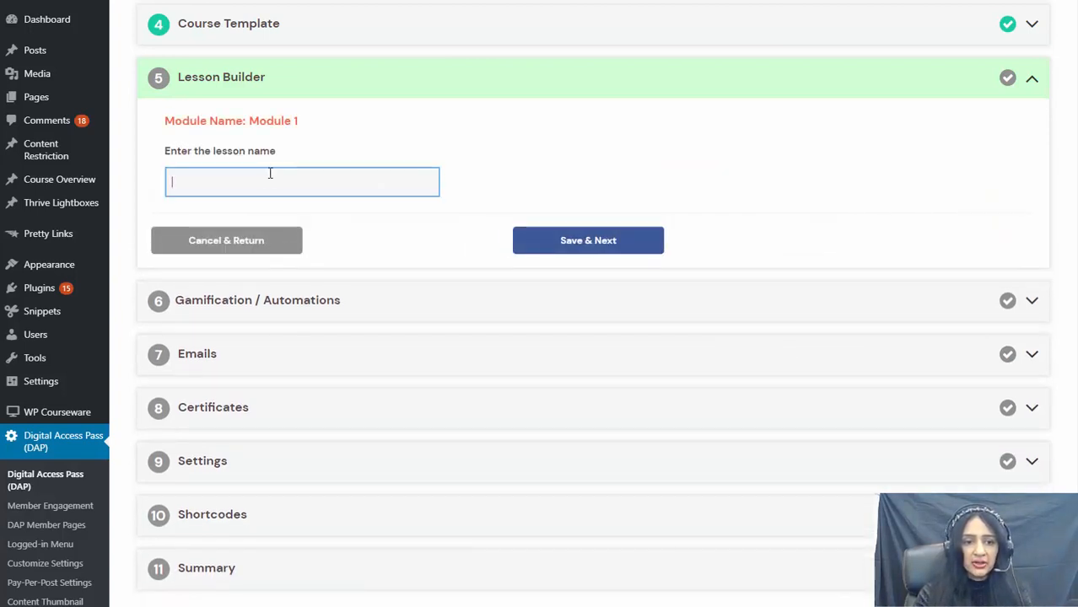
text(Les)
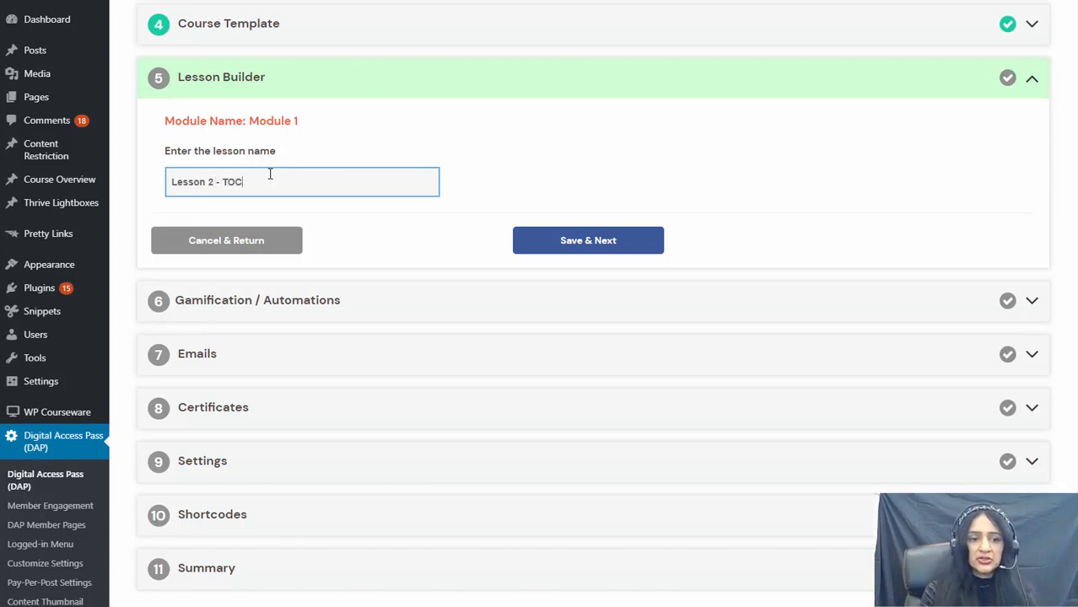
text(son 2 - TOC)
click(645, 253)
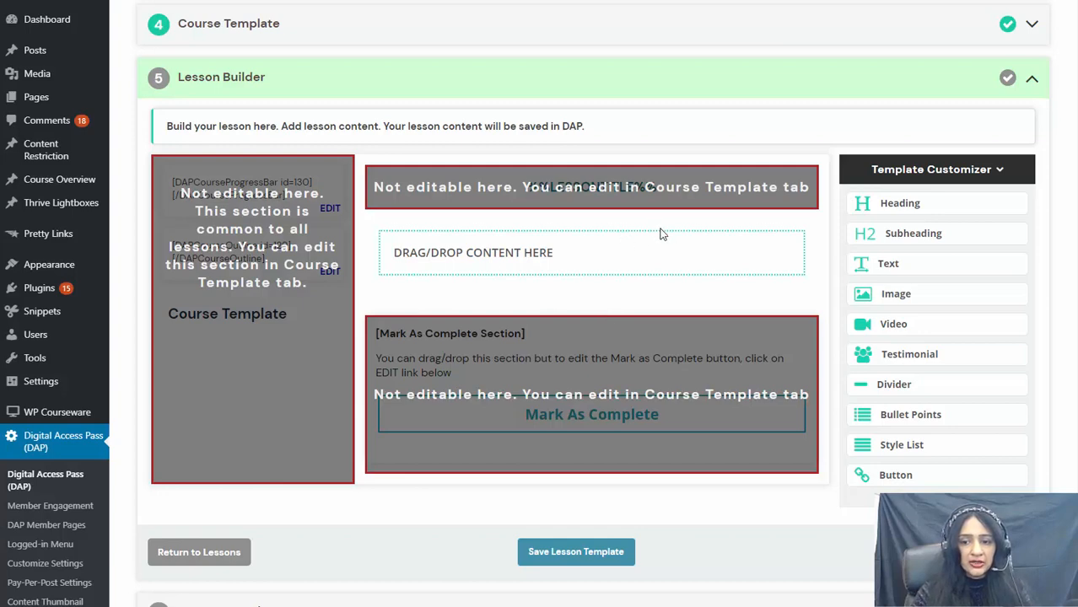
Step: Add a Video element to the lesson and set its embed code to the 483 x 272 YouTube iframe of "How did you hear about us Survey"
drag(890, 339, 426, 261)
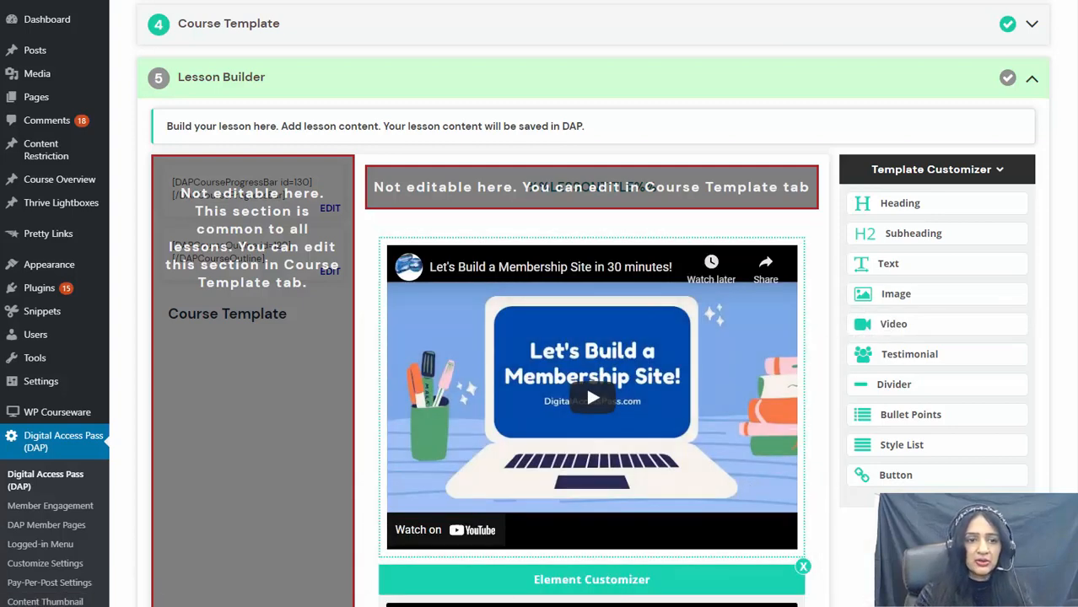
scroll(496, 561, down, 2)
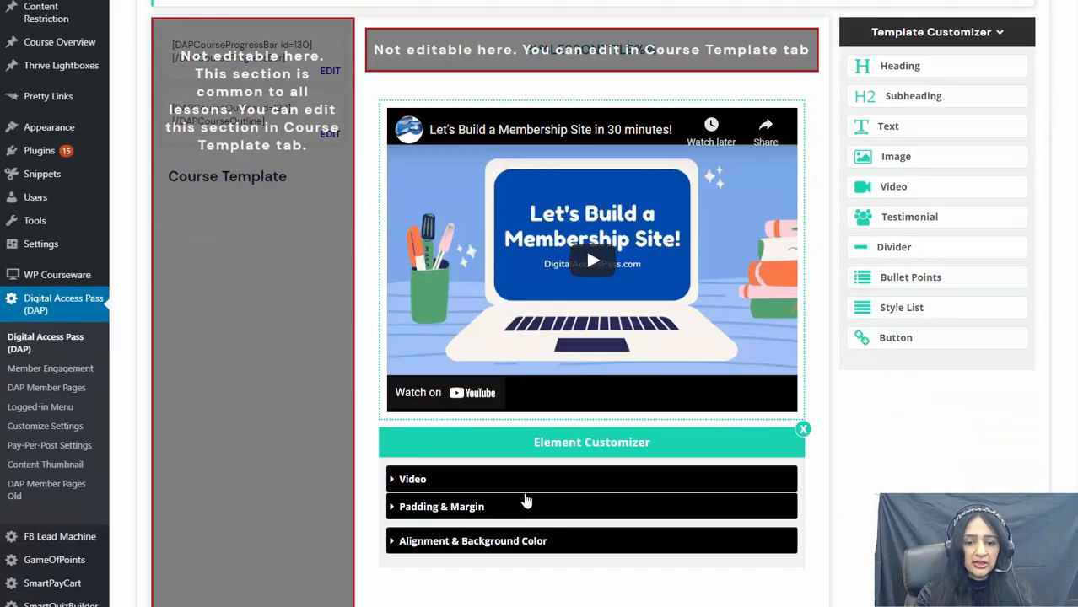
click(569, 479)
scroll(479, 464, down, 2)
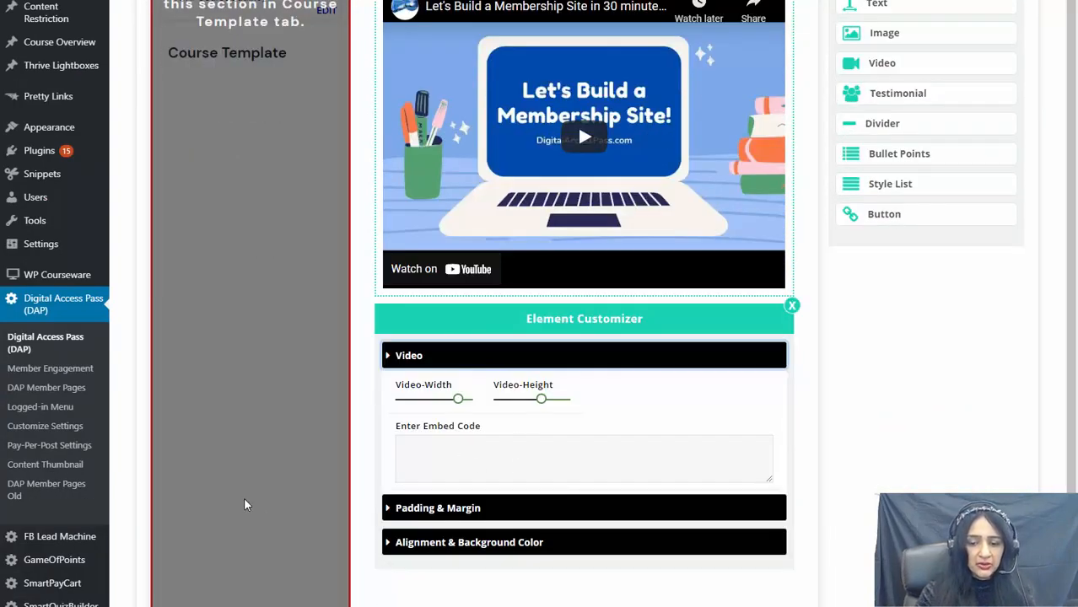
click(577, 456)
text(<iframe width="483" height="272" src="https://www.youtube.com/embed/CsA5kW4tlrQ" title="YouTube video player" frameborder="0" allow="accelerometer; autoplay; clipboard-write; encrypted-media; gyroscope; picture-in-picture" allowfullscreen></iframe>)
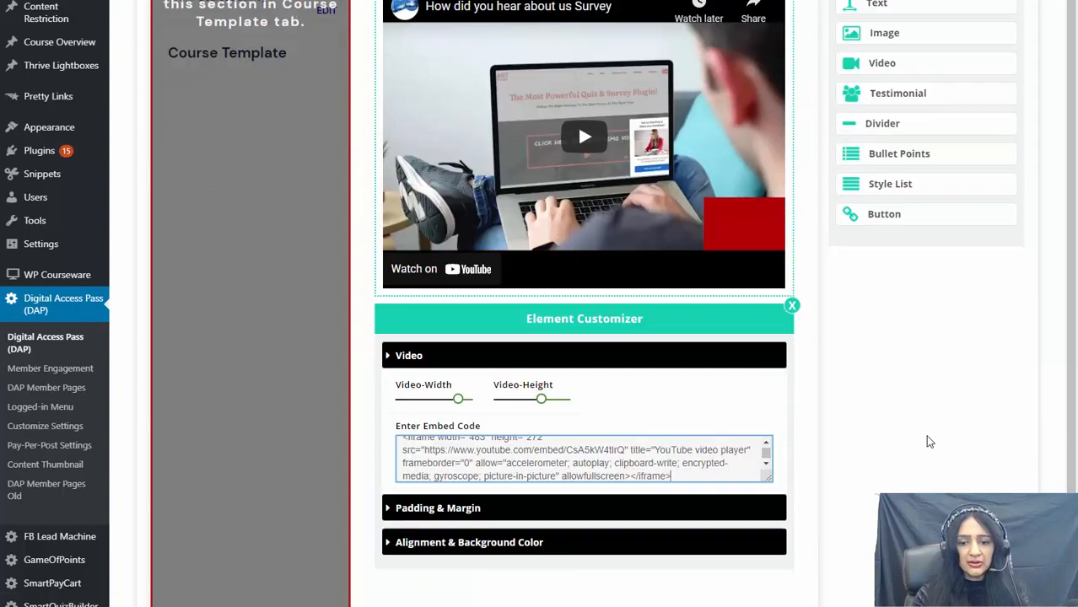
Step: Add a Divider element below the lesson's video and close its element customizer
scroll(927, 440, down, 1)
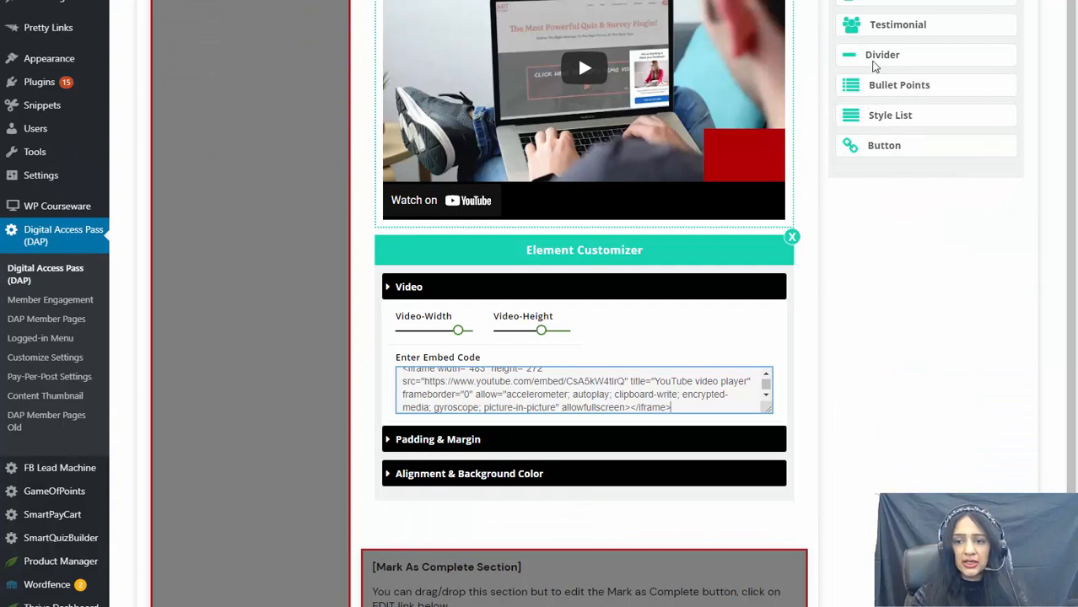
drag(878, 54, 487, 529)
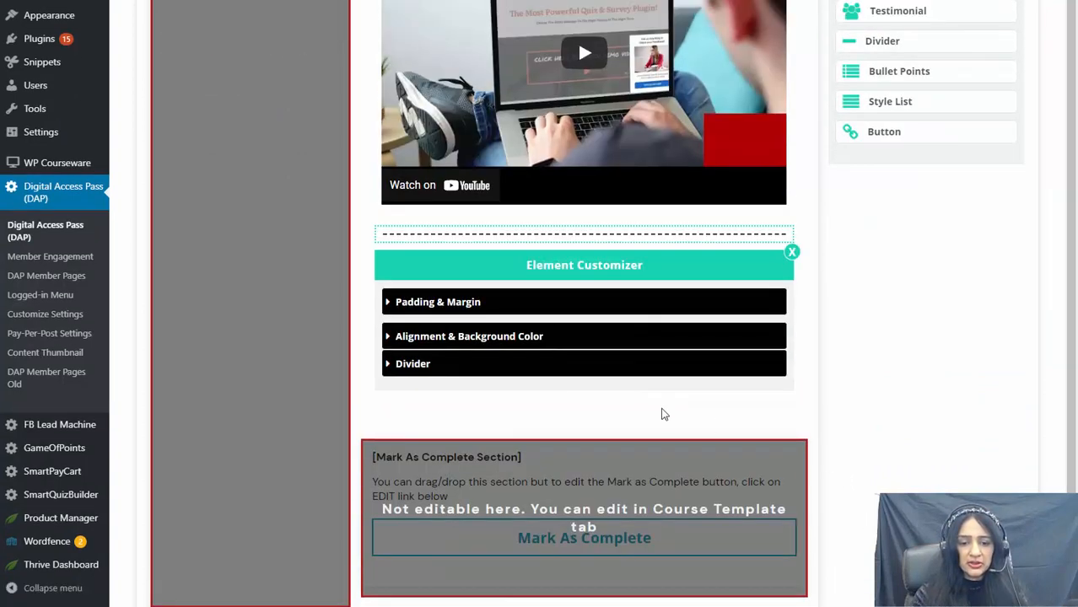
click(589, 401)
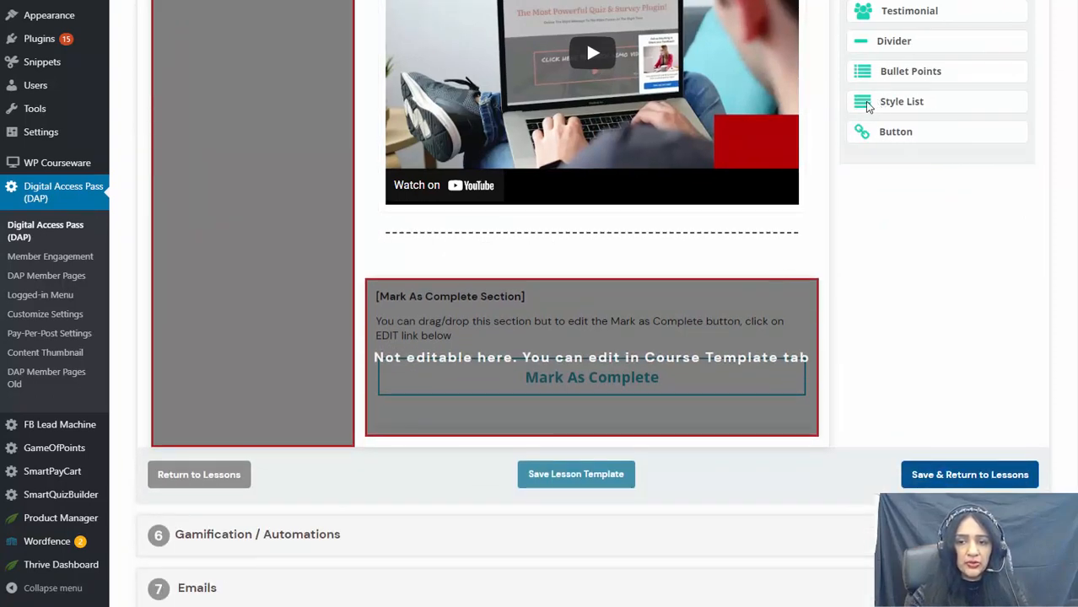
Step: Add a Style List element to the lesson and place it below the divider
drag(864, 102, 458, 280)
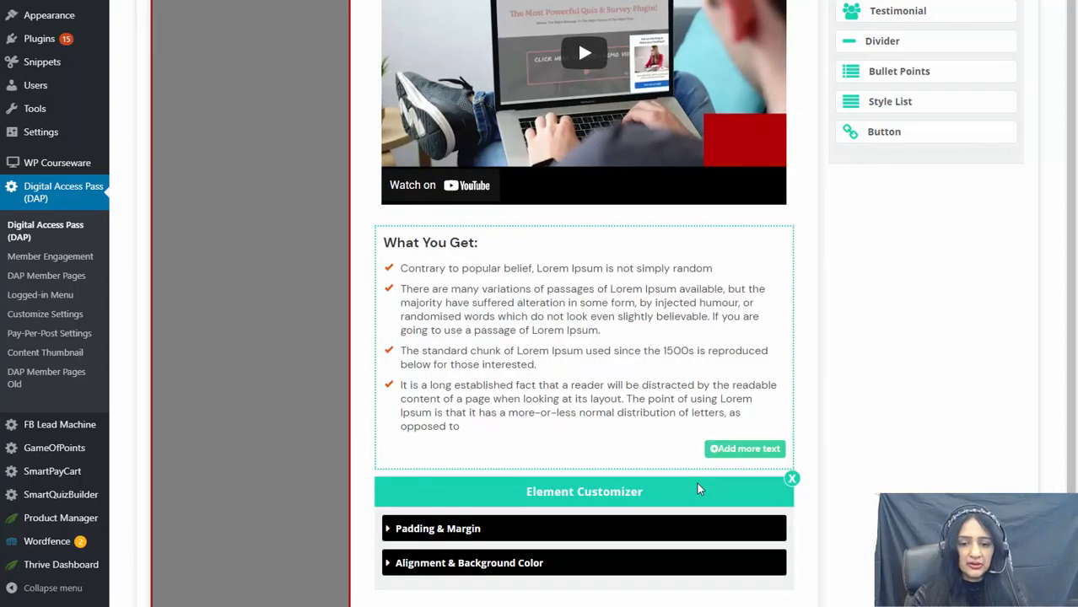
drag(698, 484, 691, 407)
click(1011, 384)
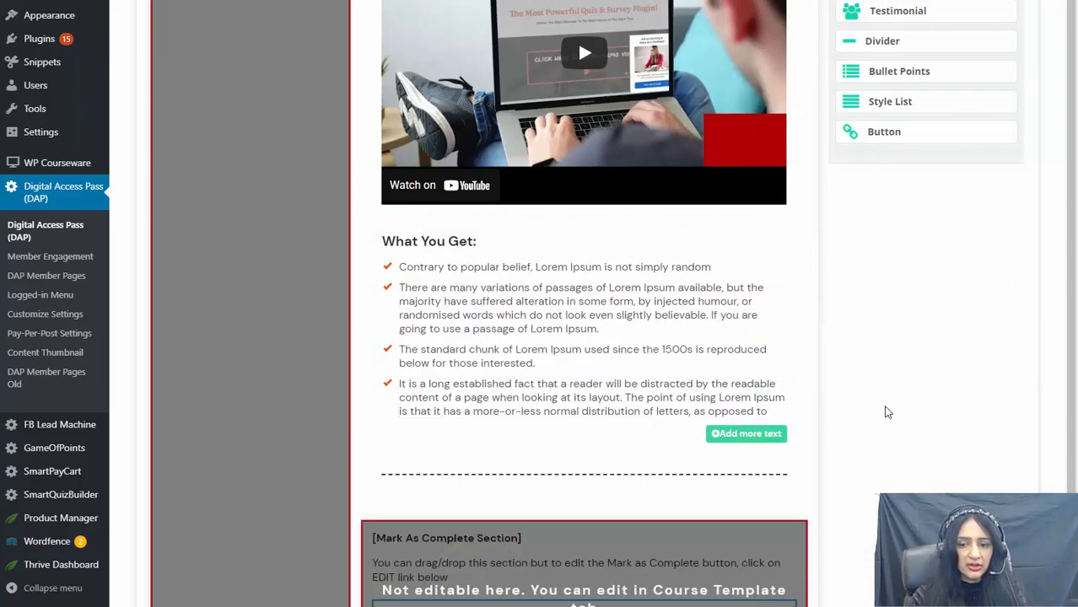
scroll(999, 424, down, 3)
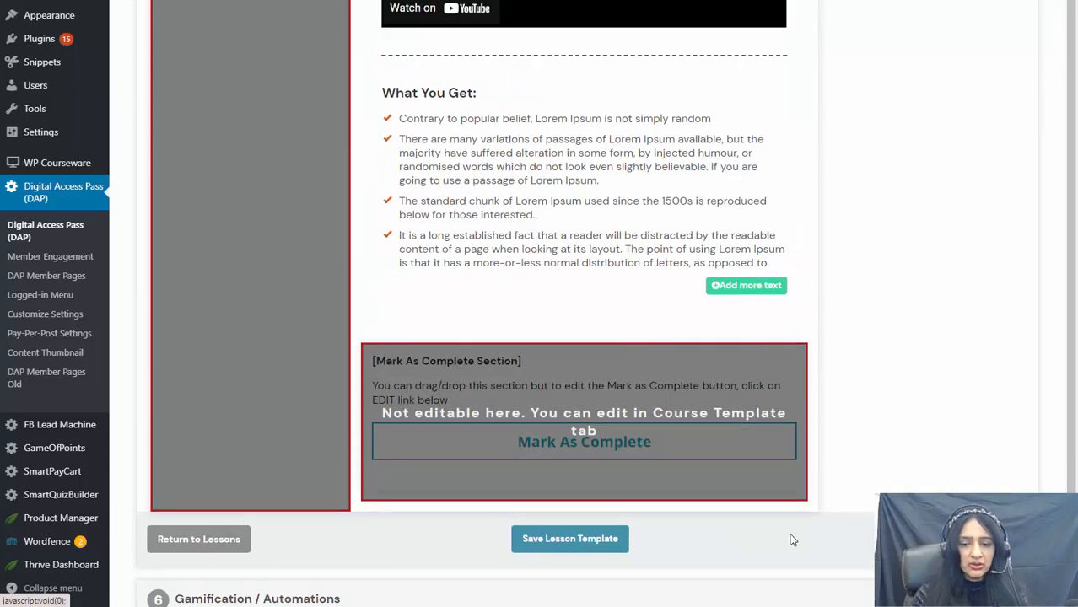
Step: Return to the lesson list, then save the Lesson Builder section and continue to Gamification / Automations
click(198, 538)
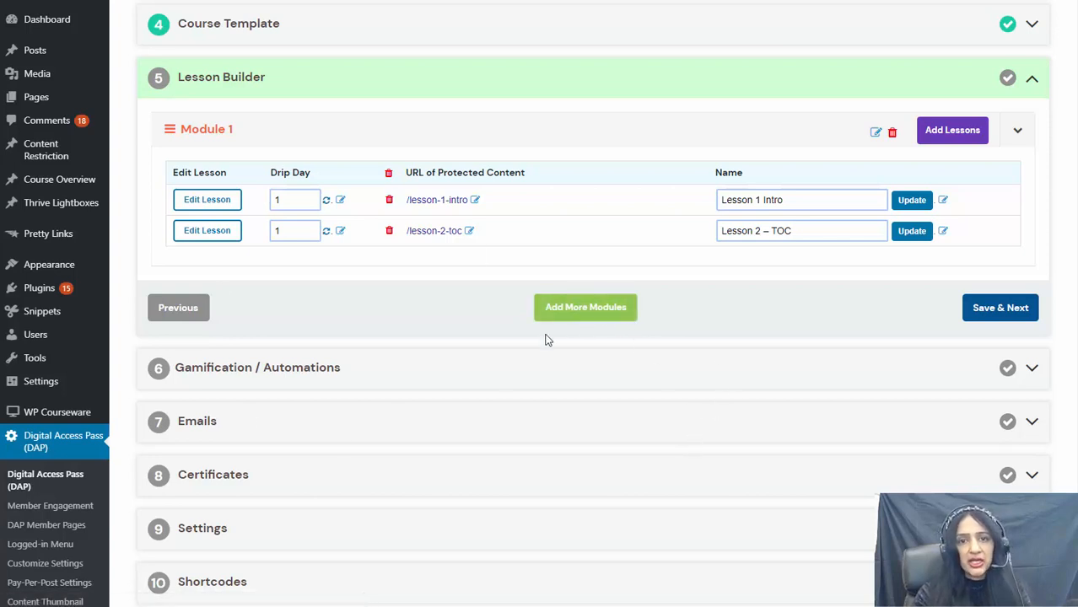
click(996, 308)
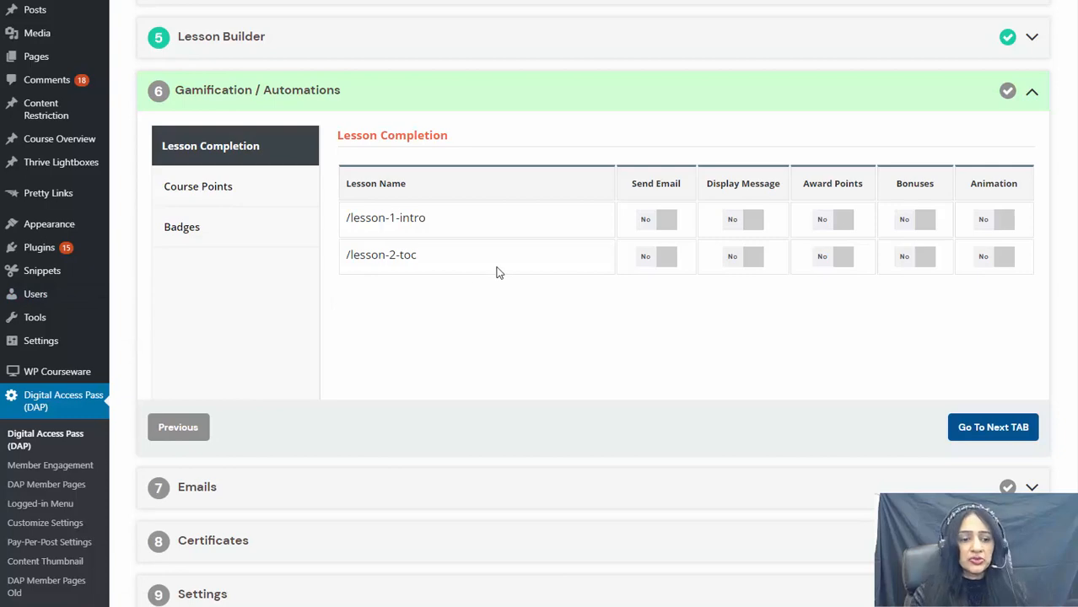
scroll(63, 258, down, 2)
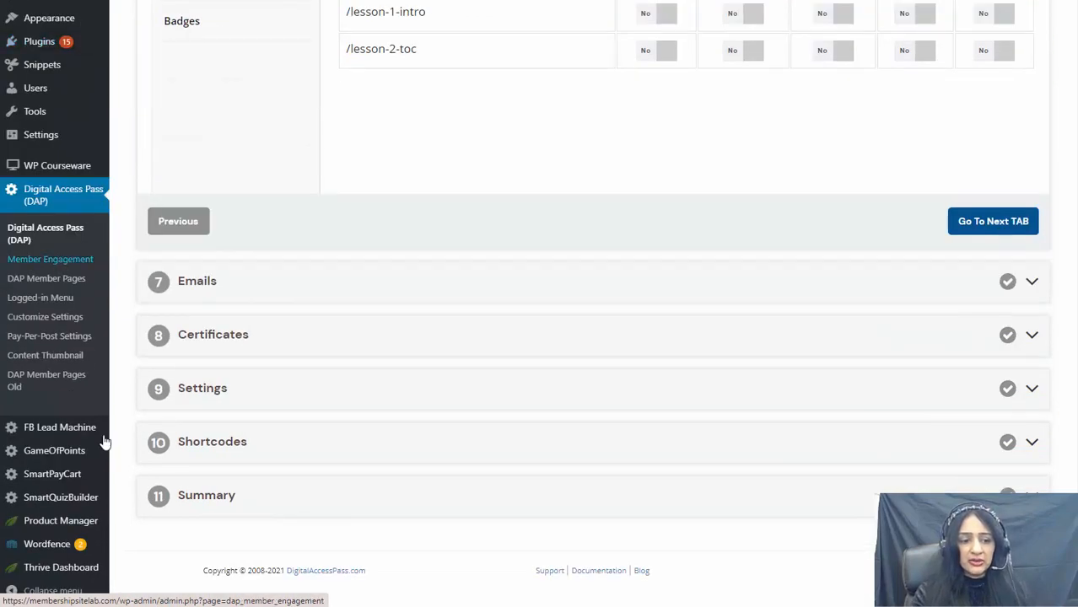
mouse_move(49, 462)
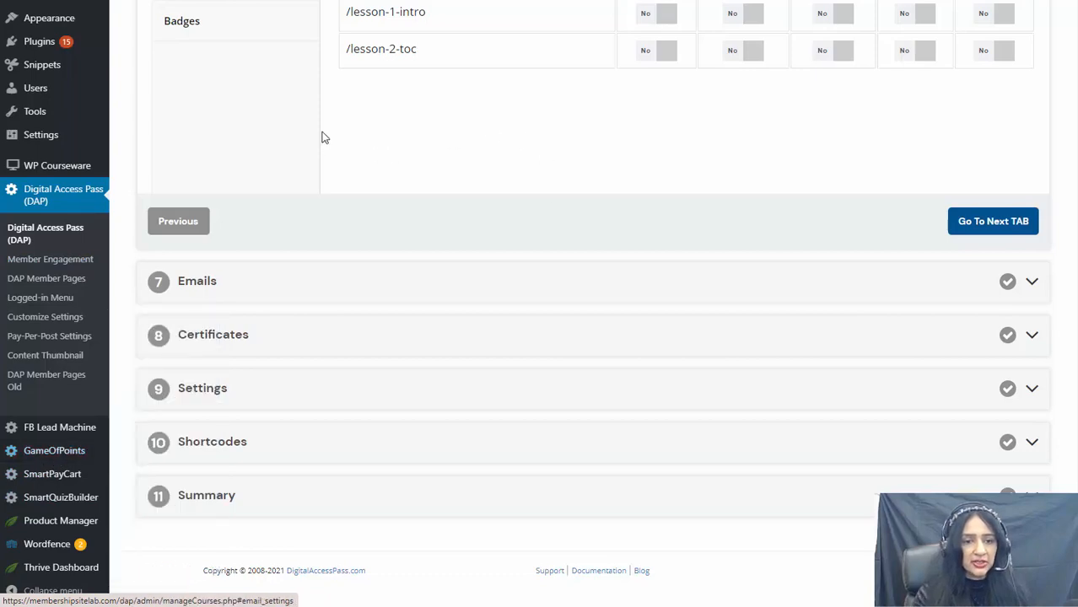
scroll(358, 341, up, 2)
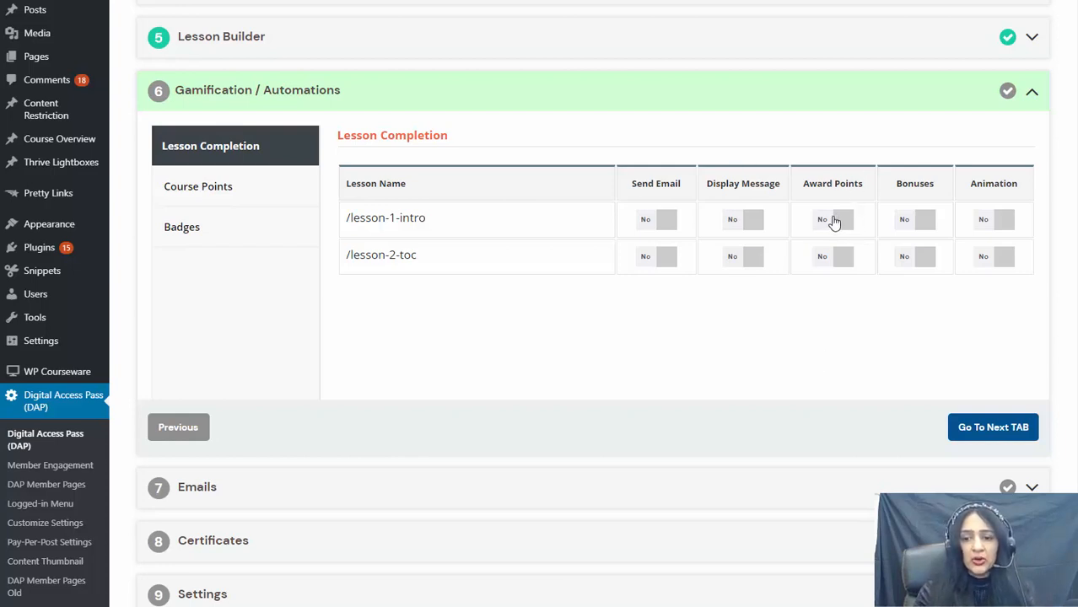
Step: Turn on Send Email and Display Message for the completion of /lesson-1-intro
click(665, 222)
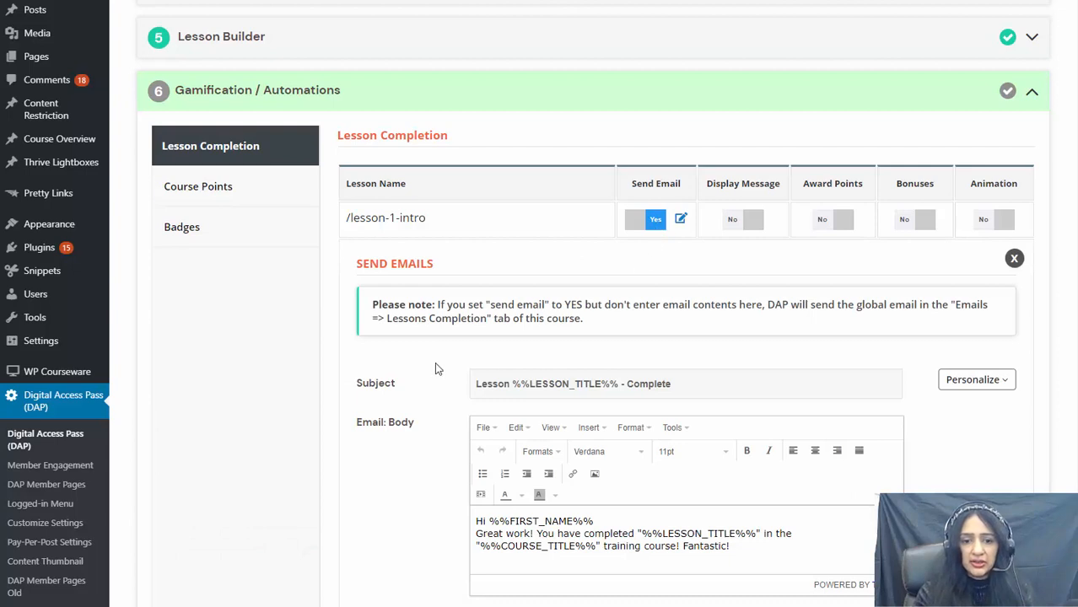
scroll(438, 369, down, 1)
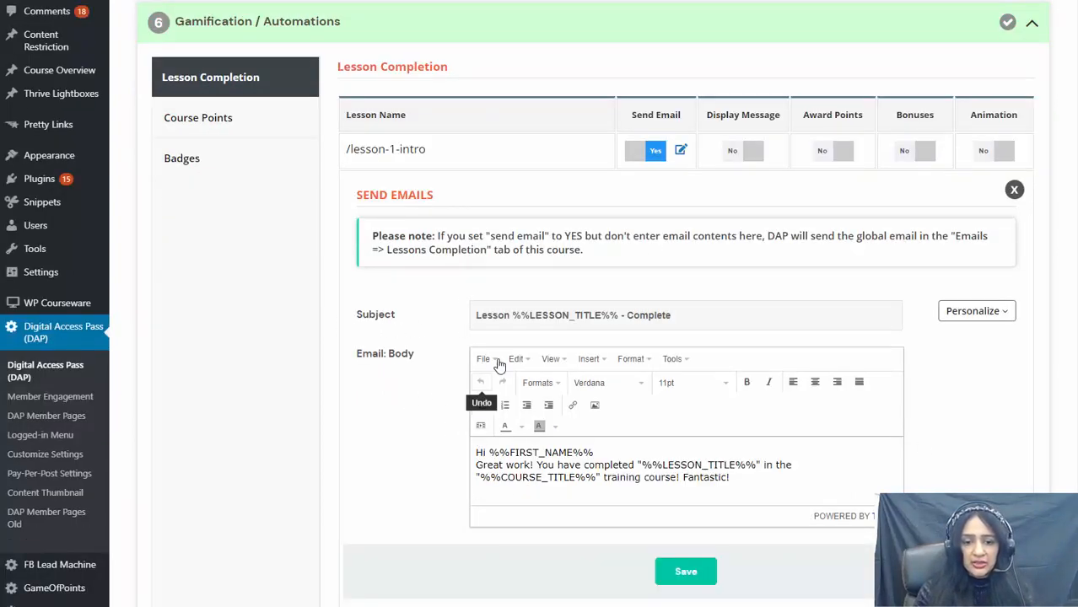
click(751, 151)
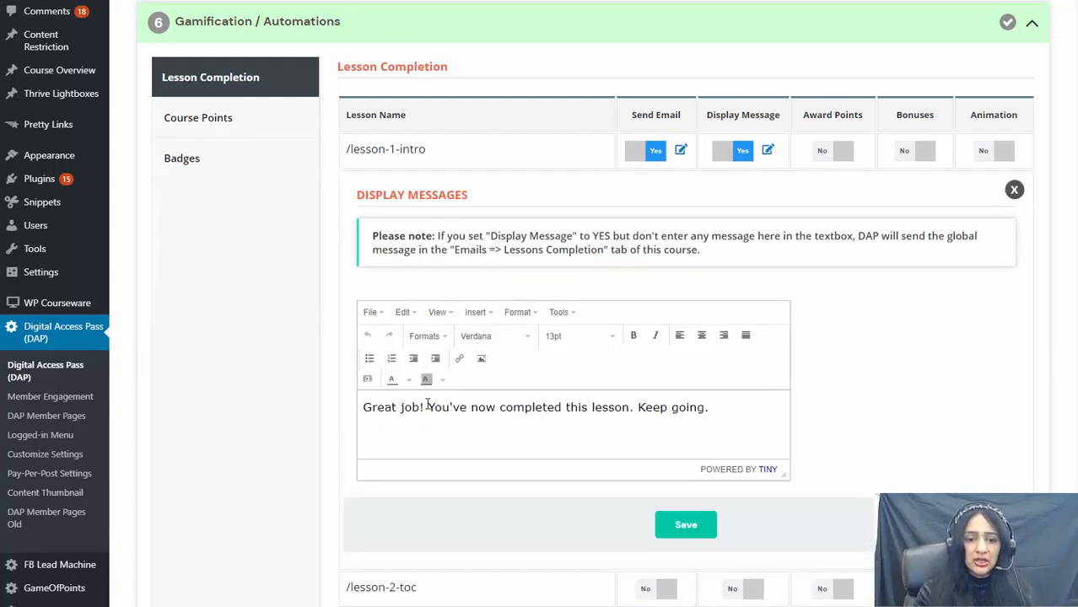
click(717, 406)
key(ctrl+a)
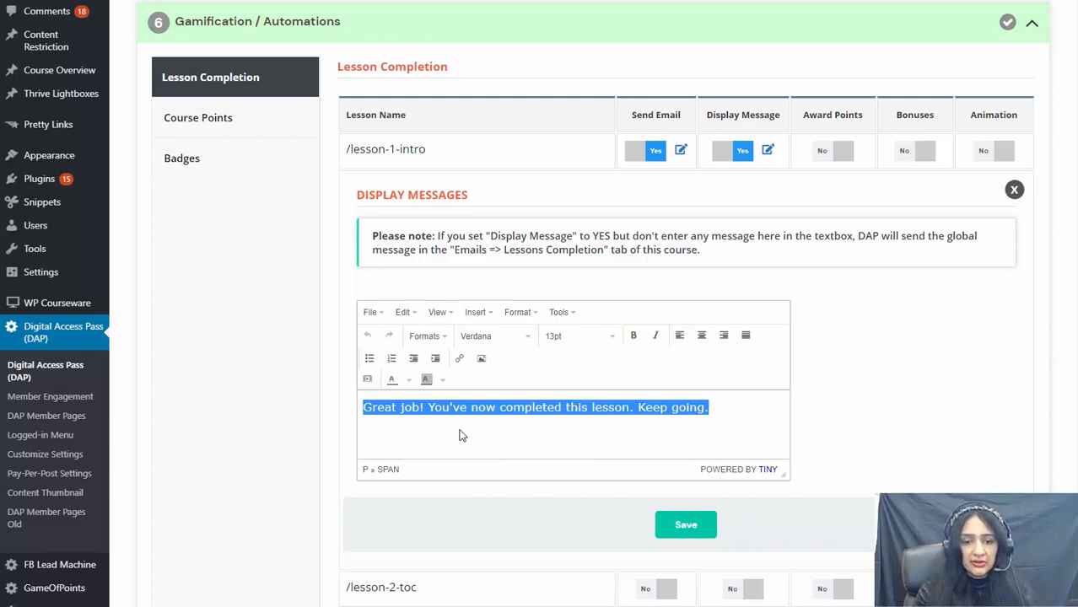
click(698, 409)
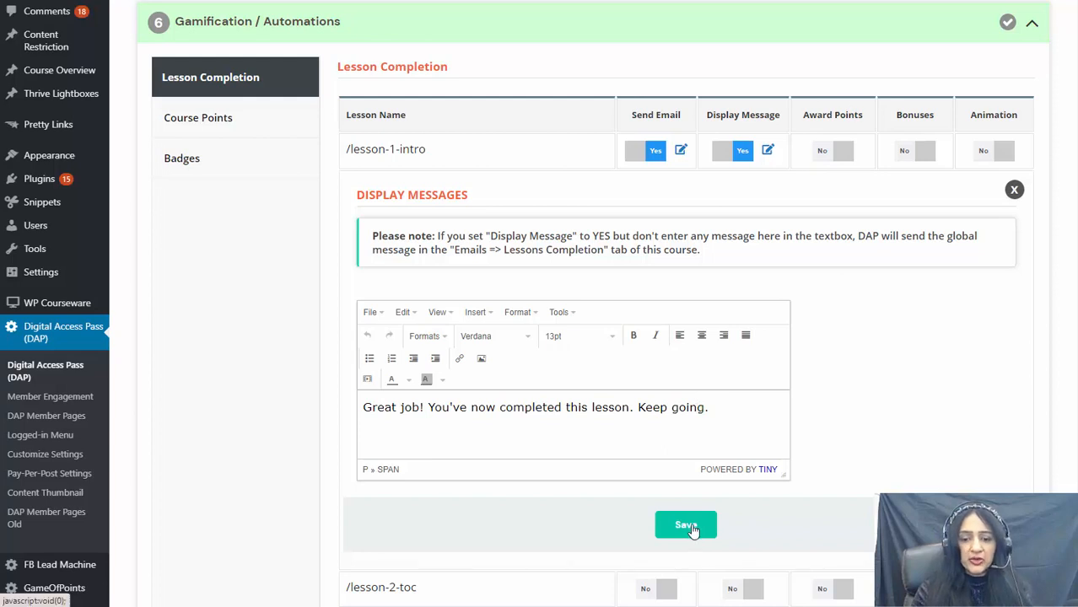
Step: Turn on Award Points for completing /lesson-1-intro and set the award to 1 point
click(850, 154)
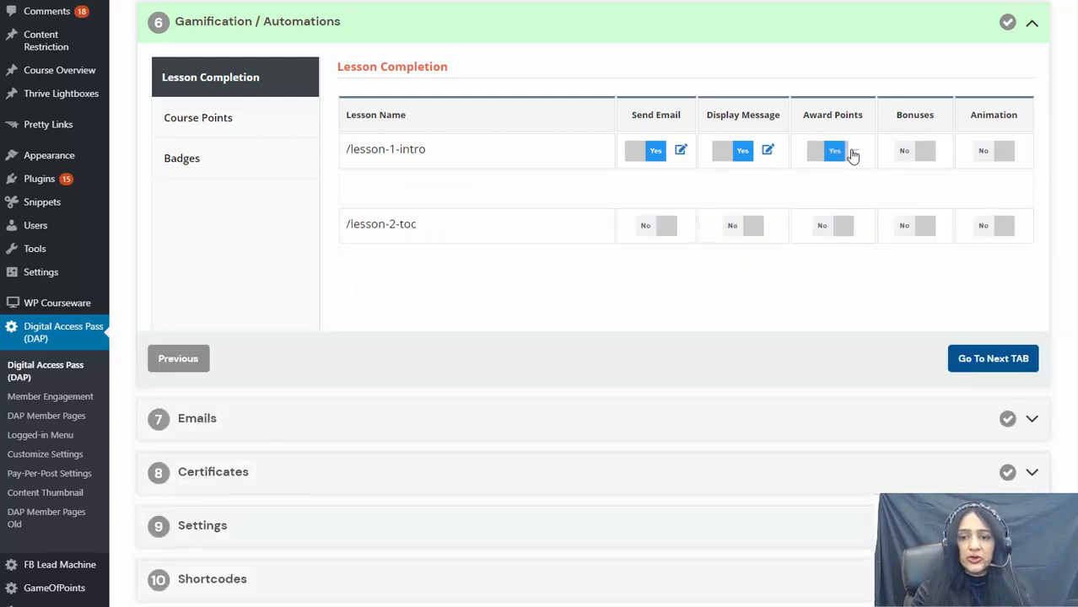
click(368, 313)
text(1)
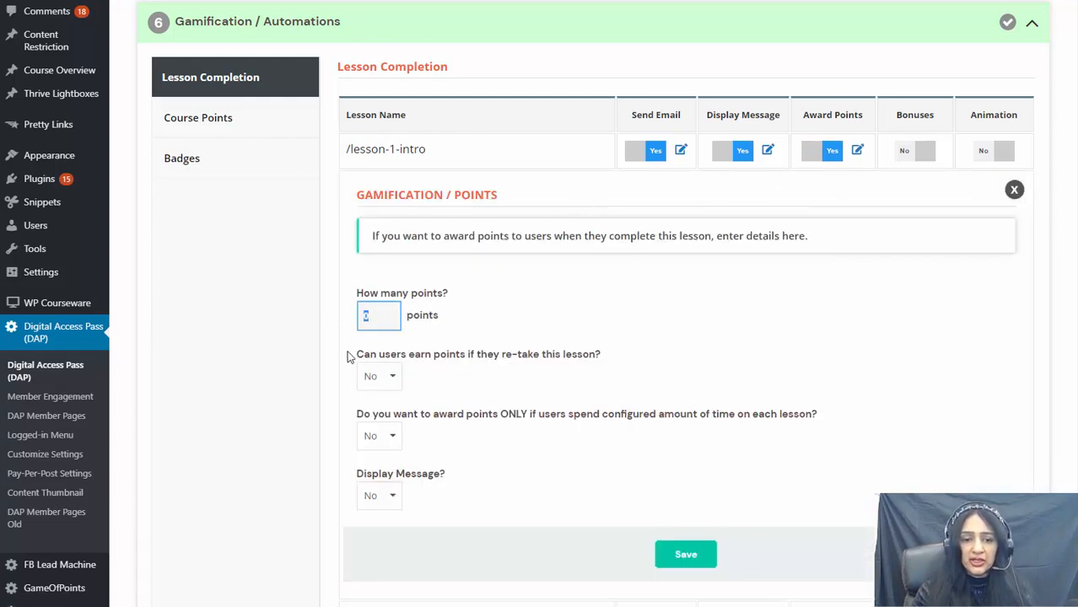
click(296, 372)
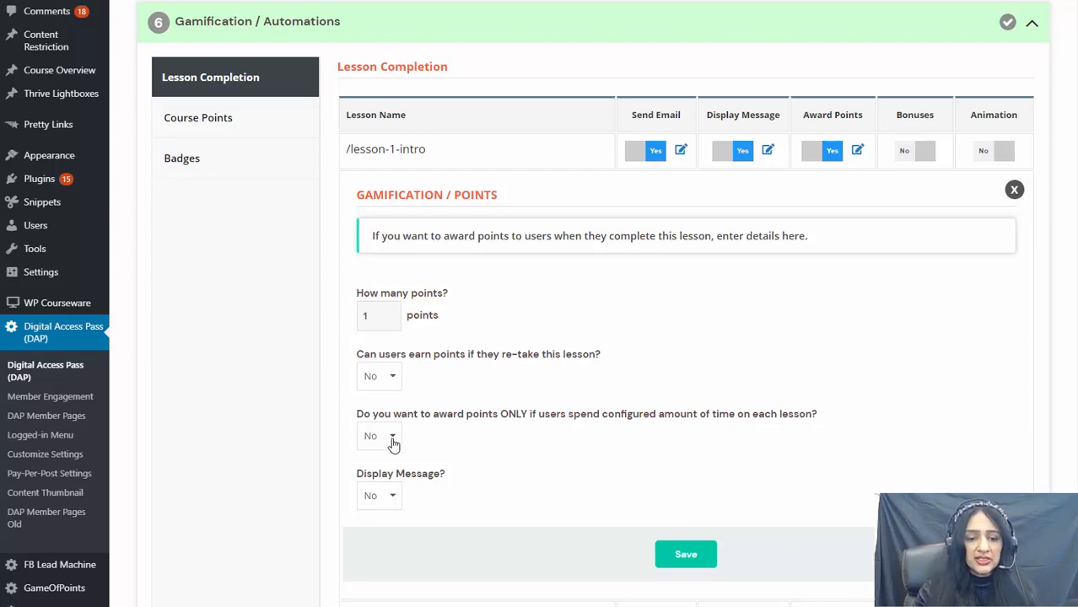
Step: Set the points Display Message option of /lesson-1-intro to Yes and check its congratulation text
click(390, 496)
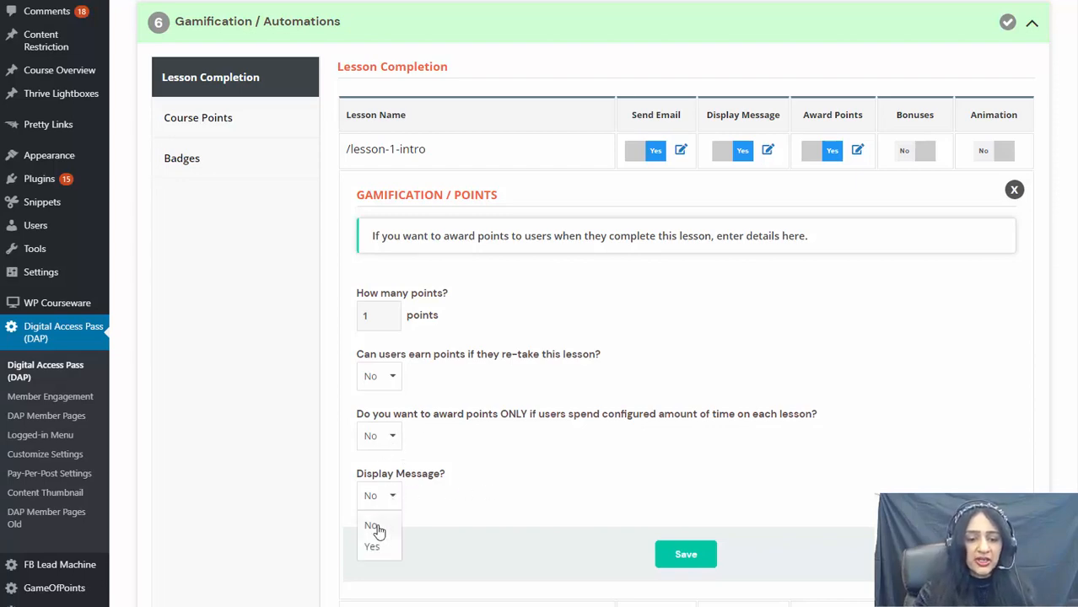
click(374, 547)
scroll(535, 464, down, 2)
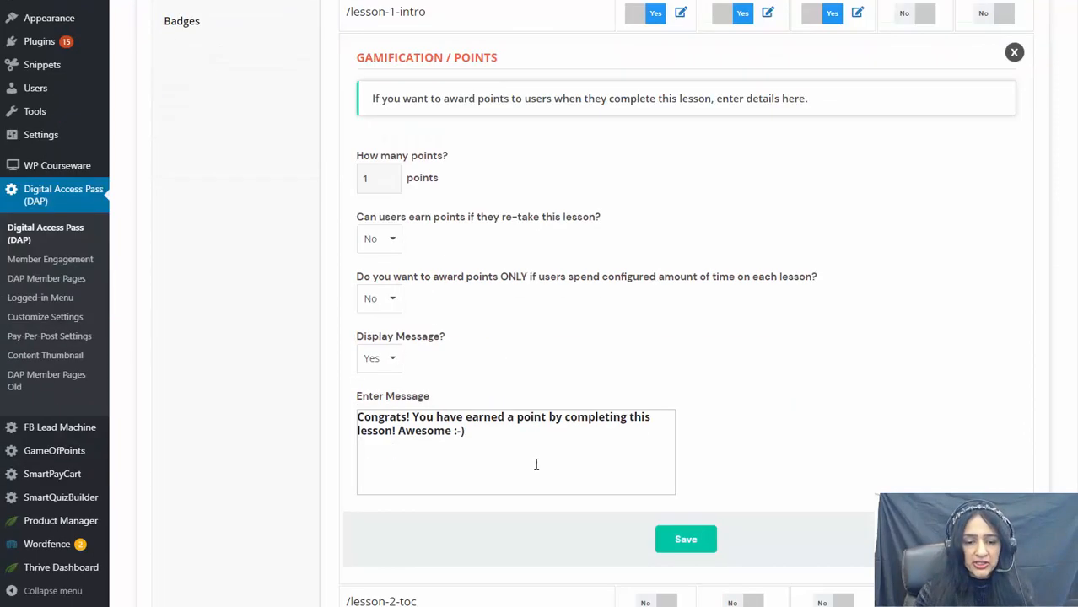
click(429, 431)
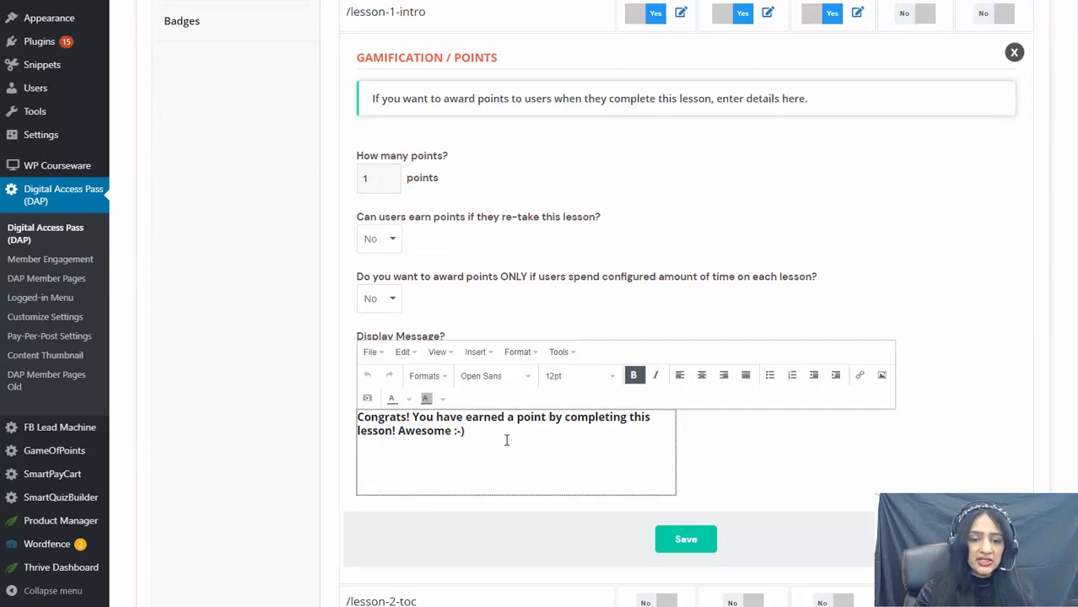
drag(506, 440, 346, 450)
click(348, 450)
scroll(644, 164, up, 2)
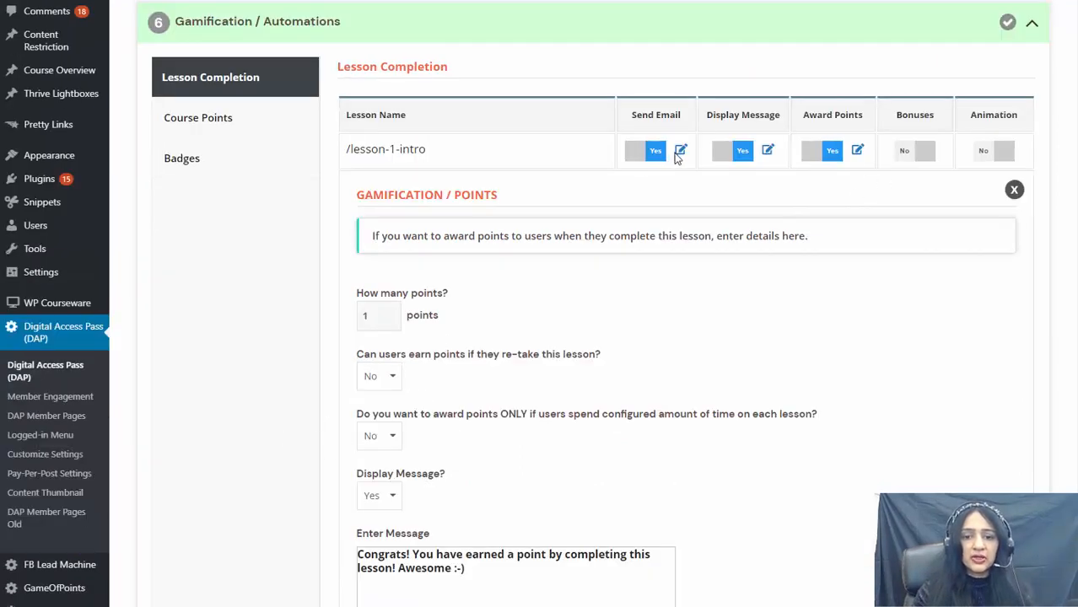
Step: Save the Send Email, Display Message and Award Points settings of /lesson-1-intro
click(681, 151)
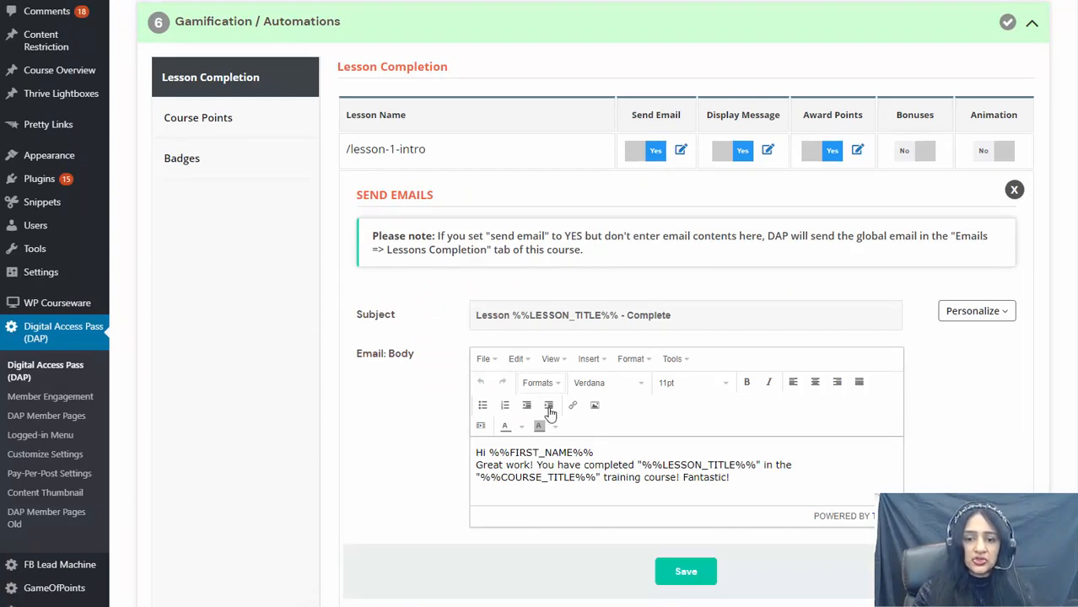
click(675, 568)
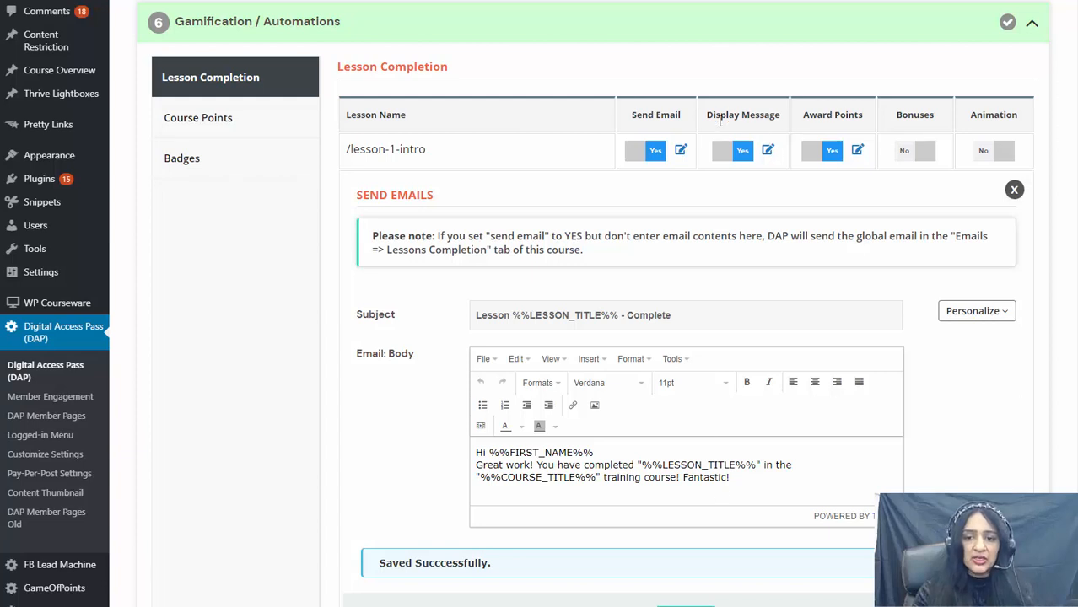
click(767, 151)
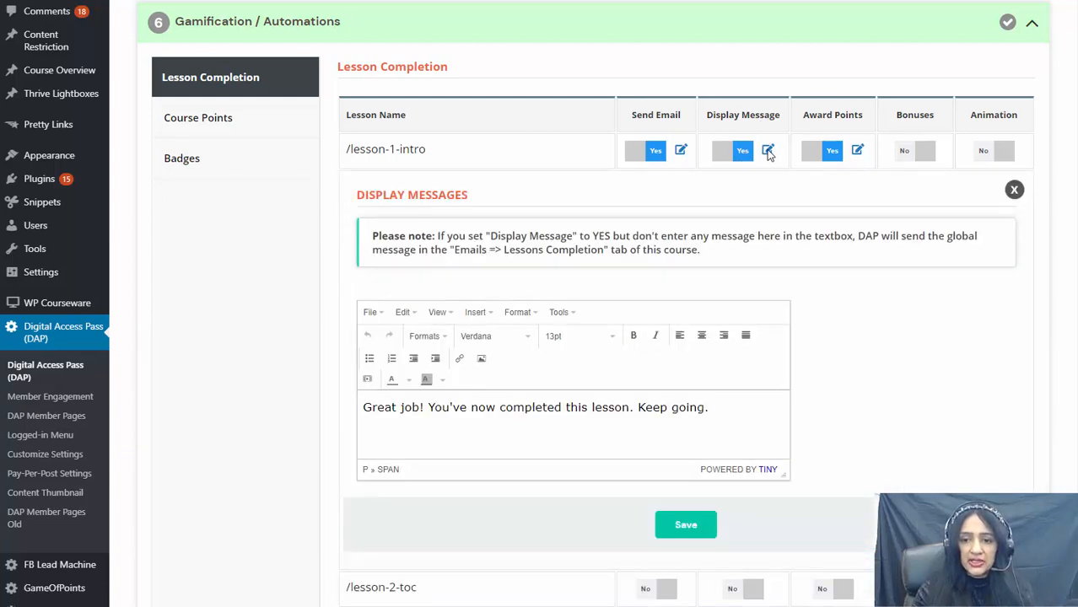
click(697, 525)
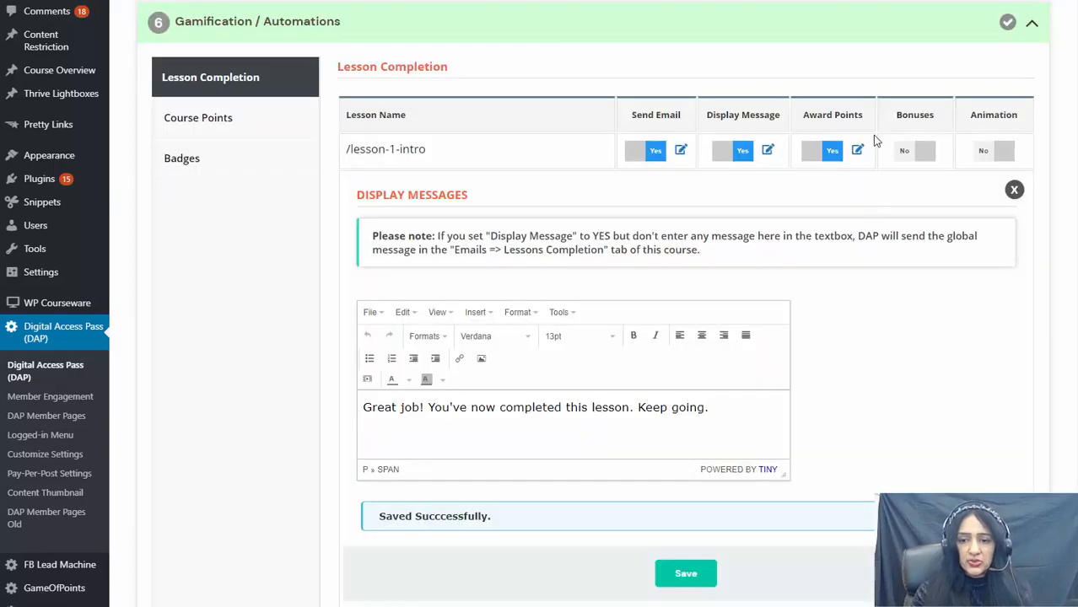
click(857, 150)
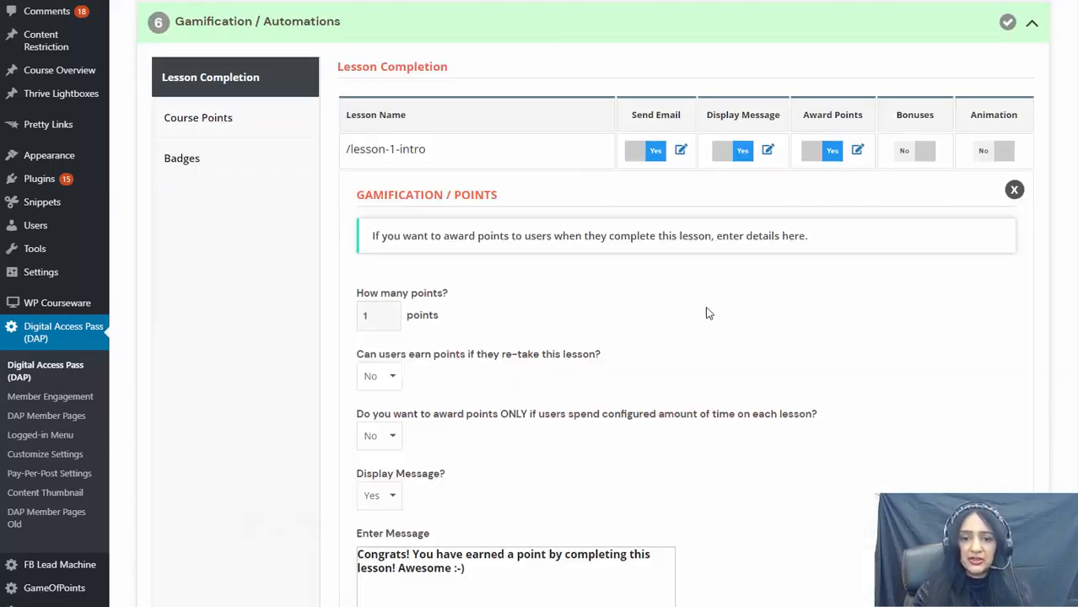
scroll(572, 392, down, 3)
click(696, 470)
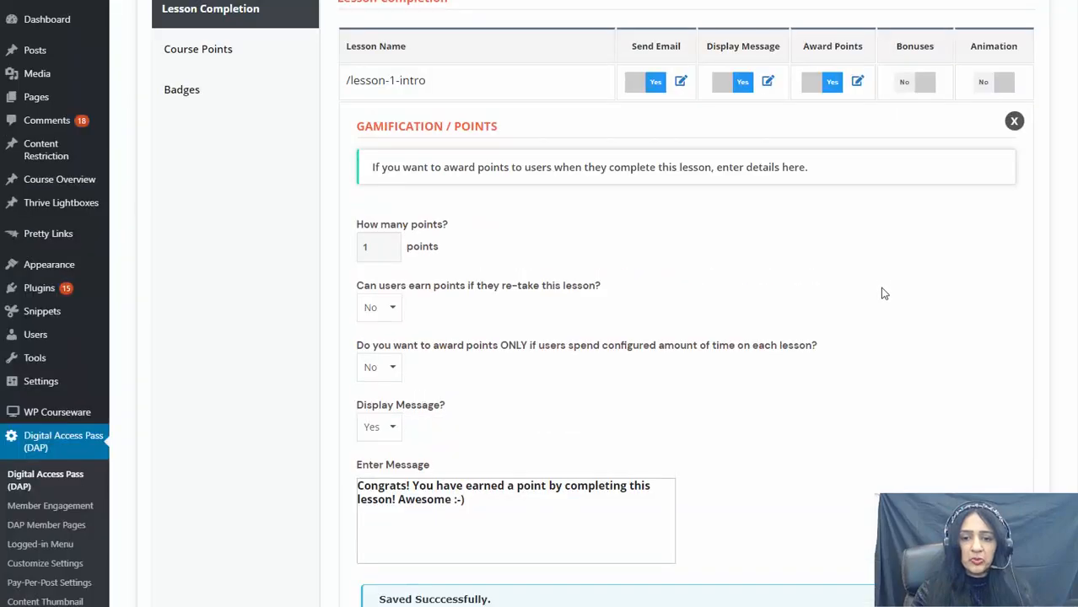
Step: Turn on Bonuses for /lesson-1-intro, granting access to "How to Create an Online Course using DAP", and save
click(918, 81)
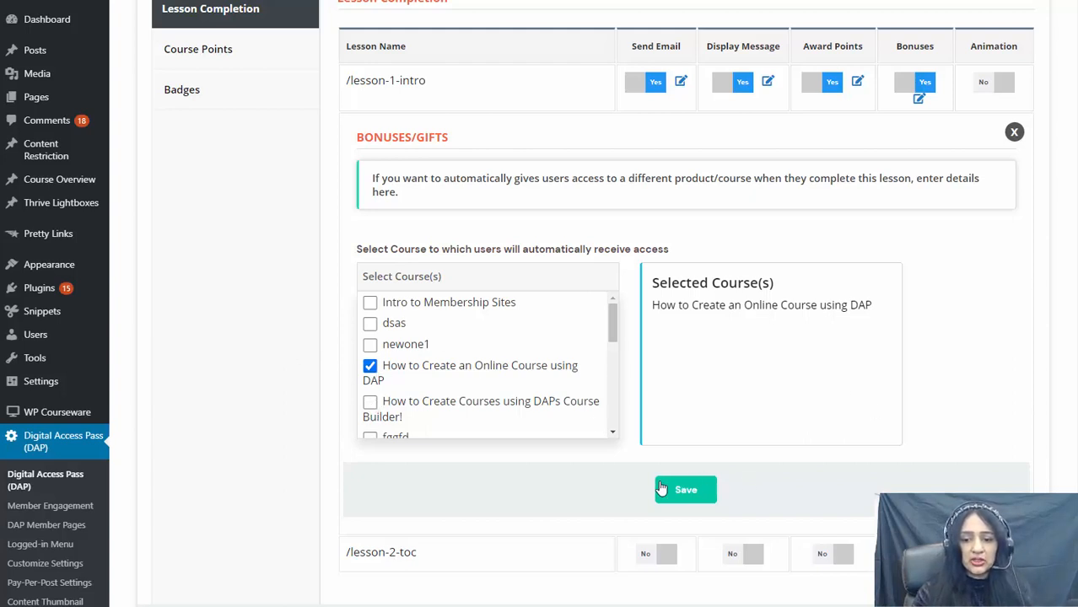
click(687, 489)
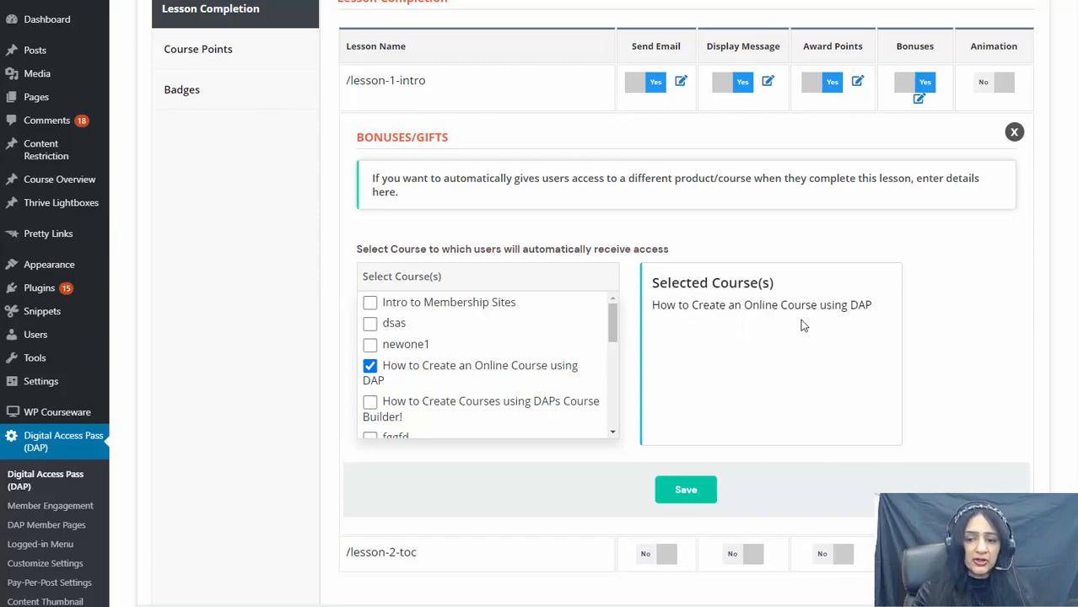
Step: Turn on Animation for completing /lesson-1-intro, save the animation settings and close them
click(1010, 88)
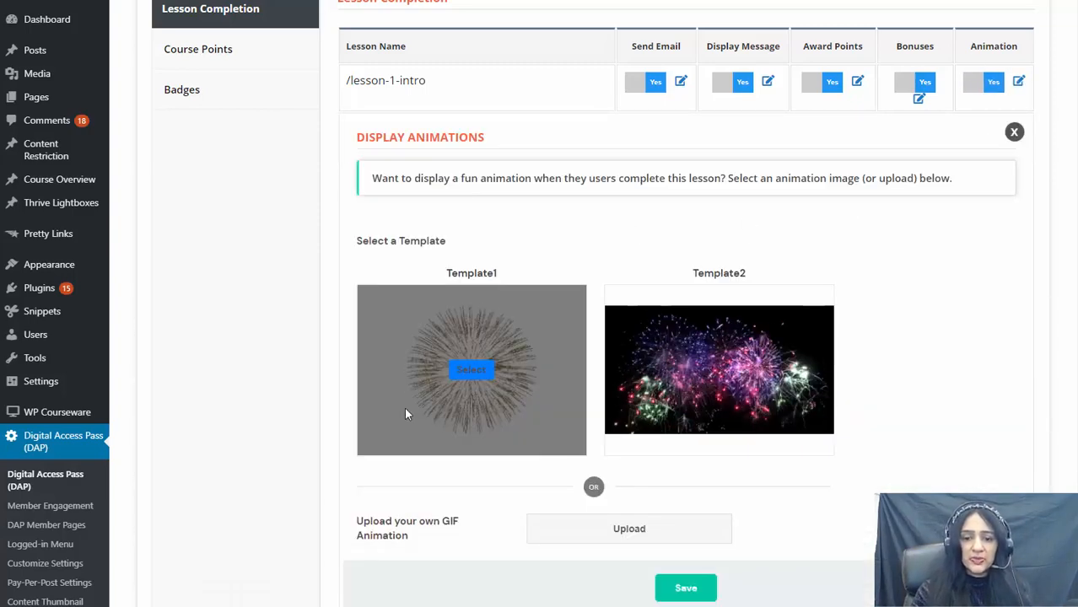
mouse_move(692, 397)
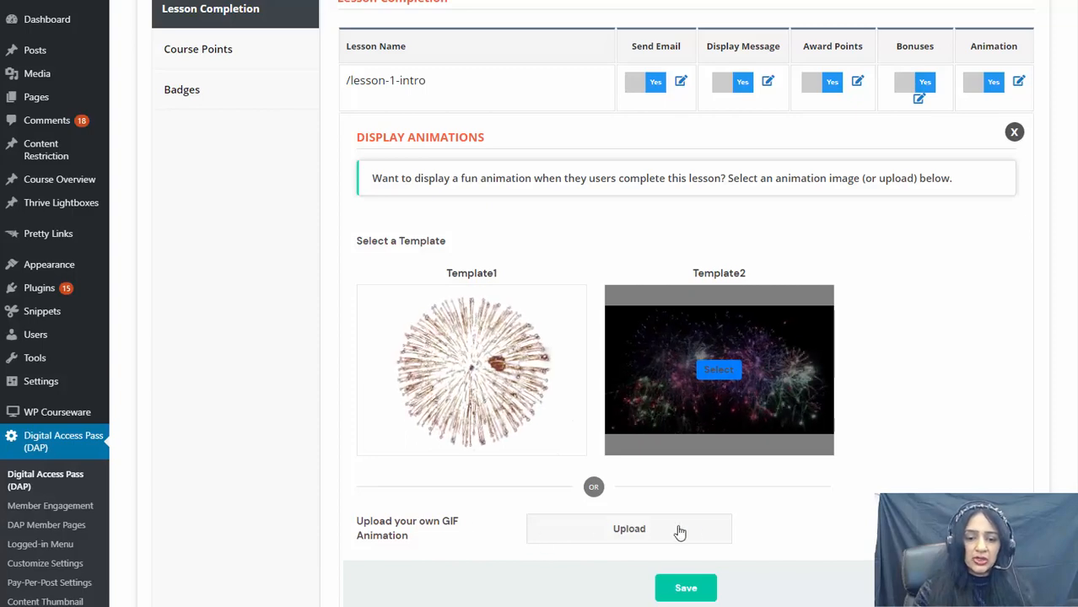
click(685, 588)
scroll(885, 392, down, 1)
scroll(714, 368, up, 1)
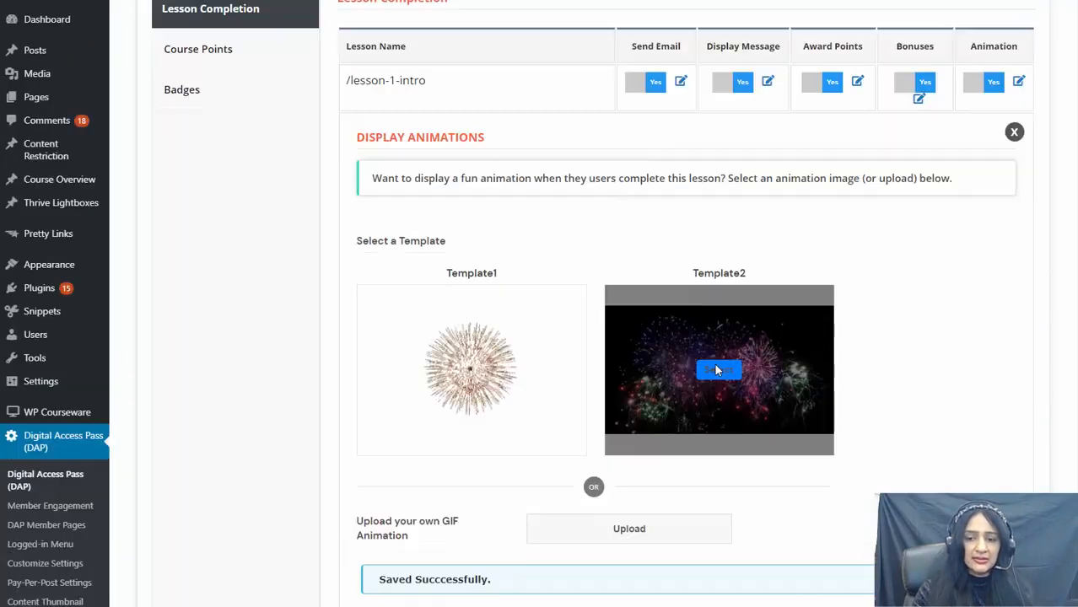
scroll(714, 368, up, 2)
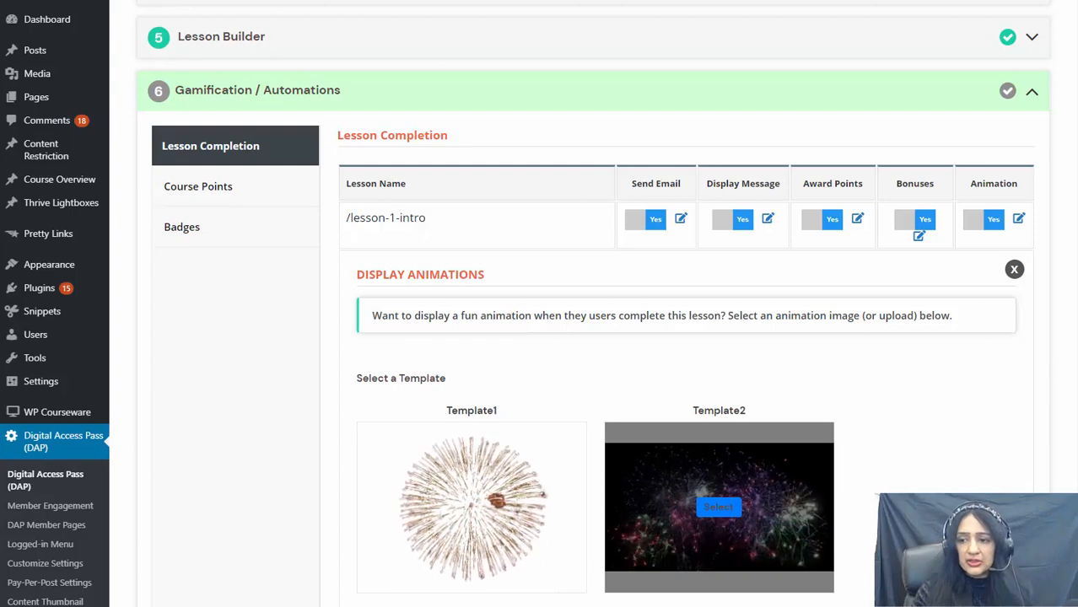
click(1014, 271)
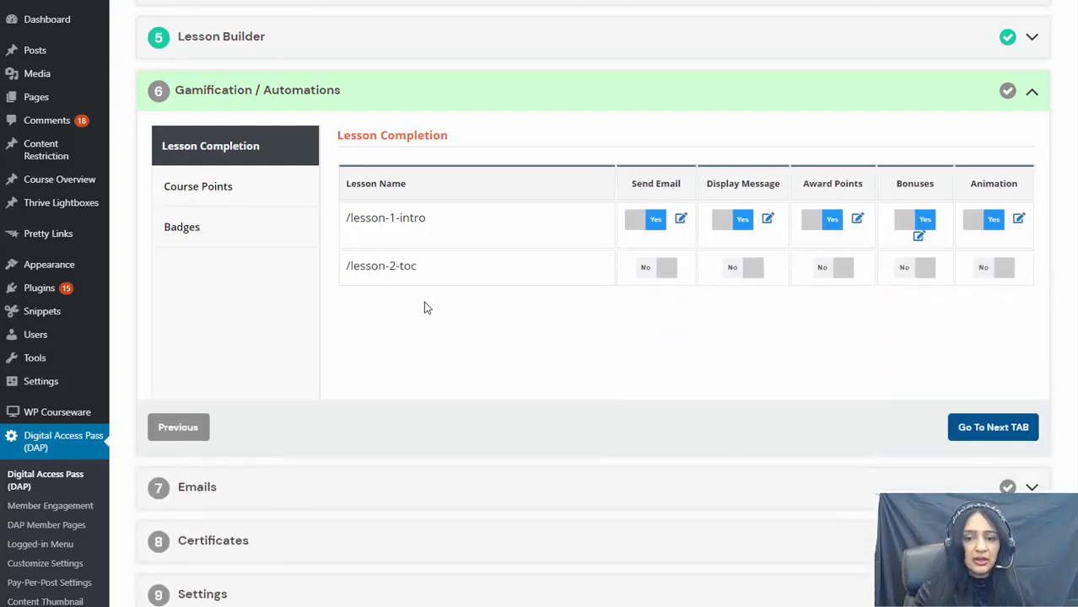
Step: Turn on Display Message for completing /lesson-2-toc and save its default message
click(755, 269)
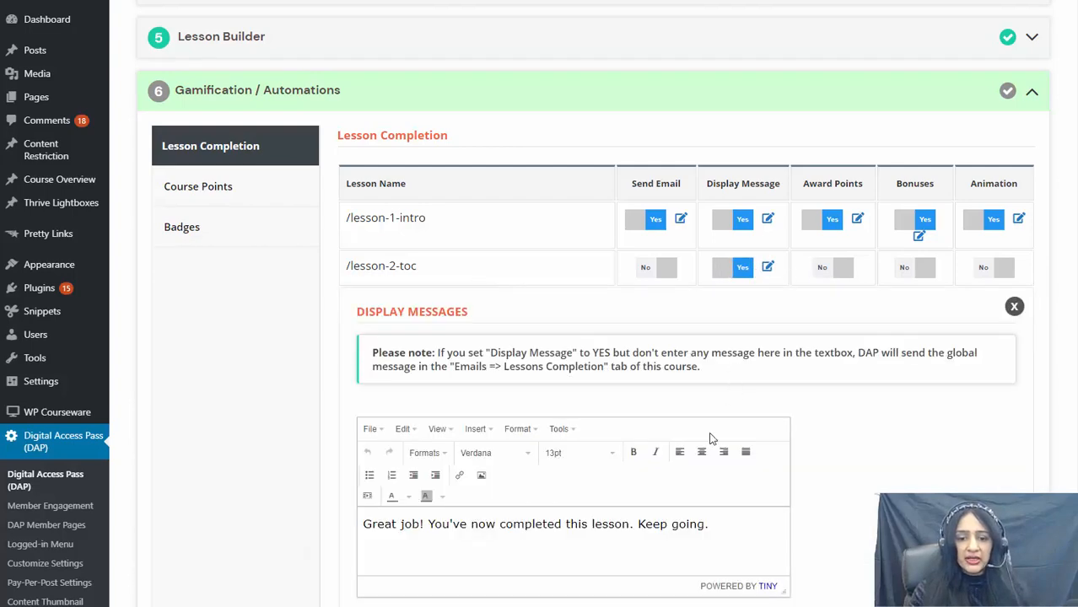
scroll(846, 516, down, 2)
click(685, 504)
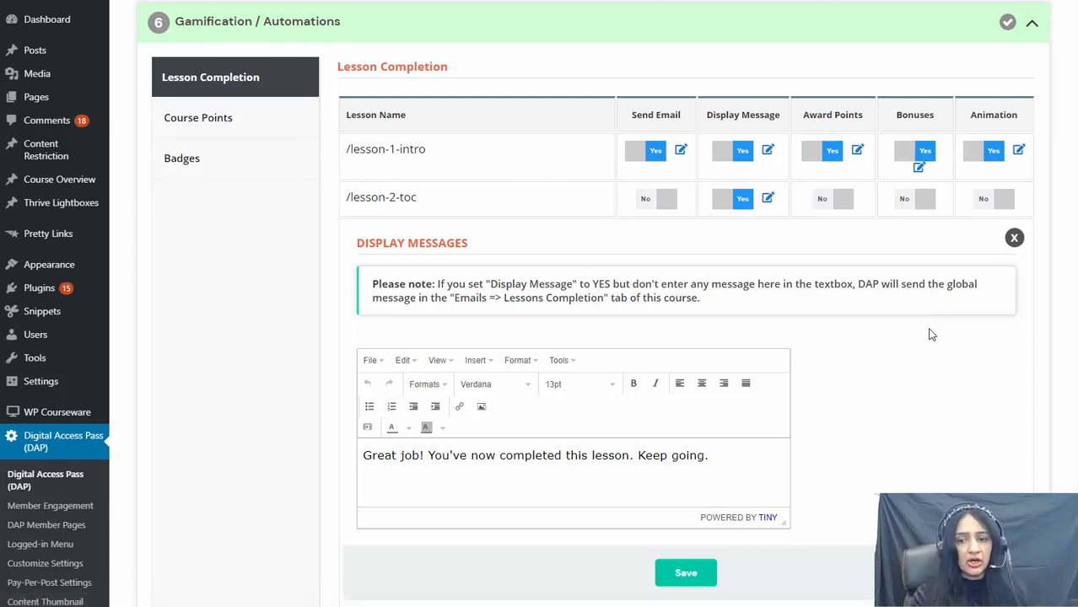
Step: Award 5 Course Points when users complete the course and save the setting
click(185, 131)
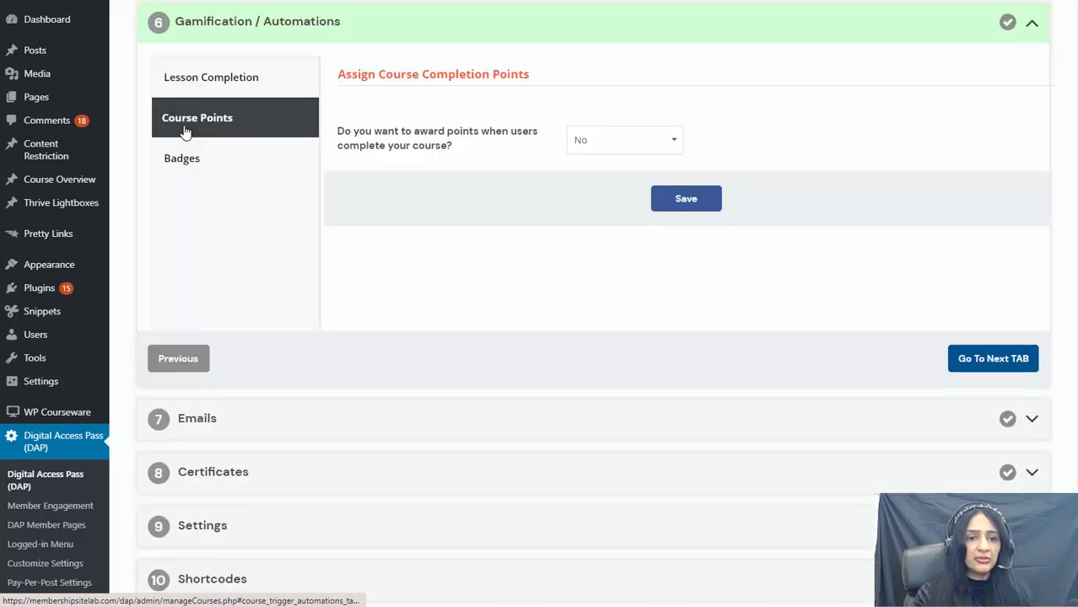
click(601, 139)
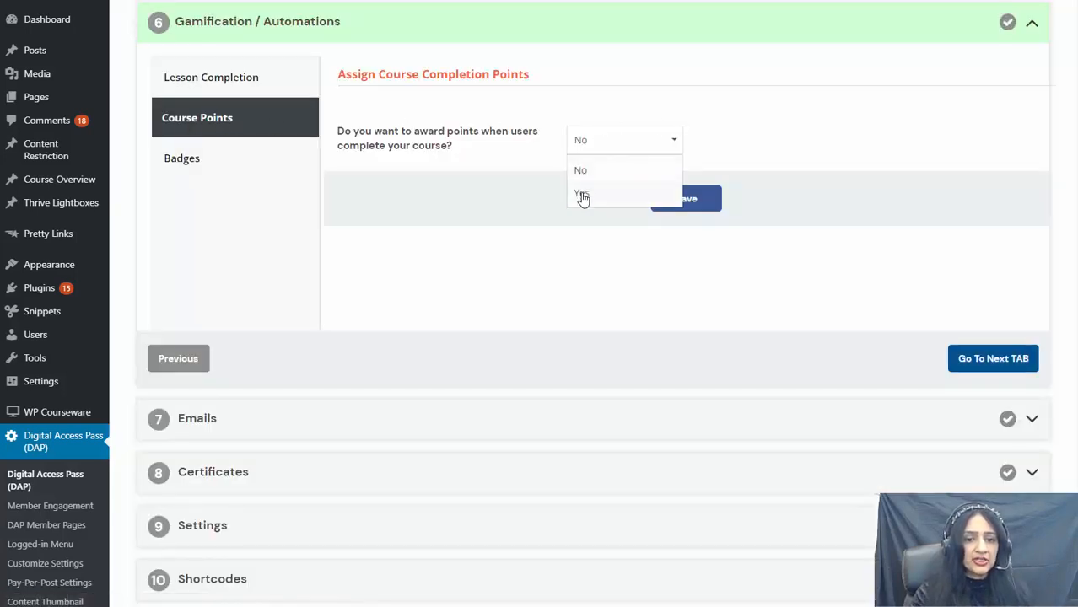
click(581, 194)
click(570, 190)
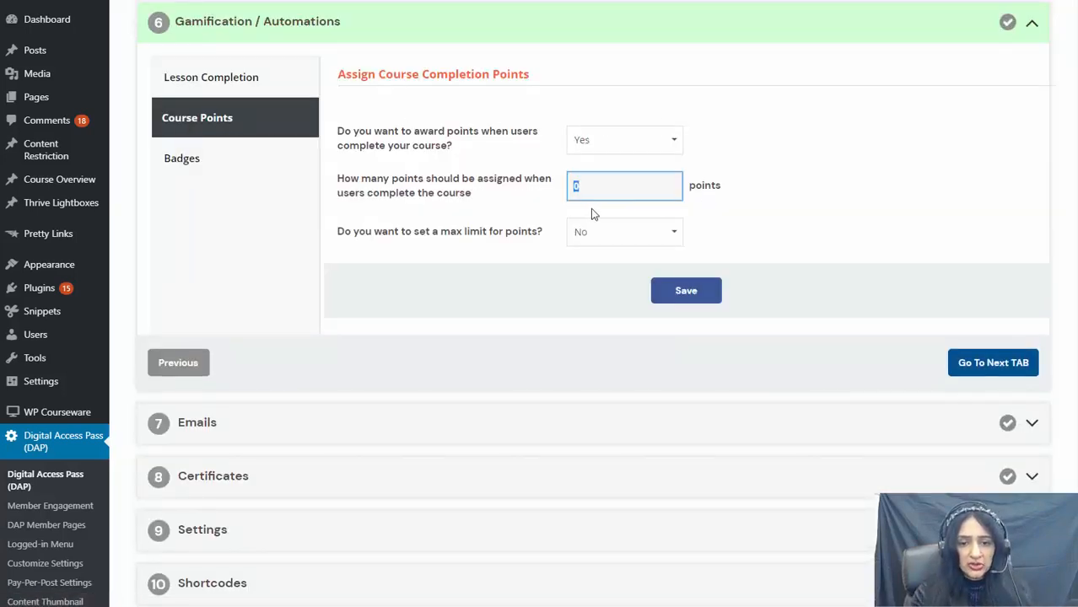
text(5)
click(687, 294)
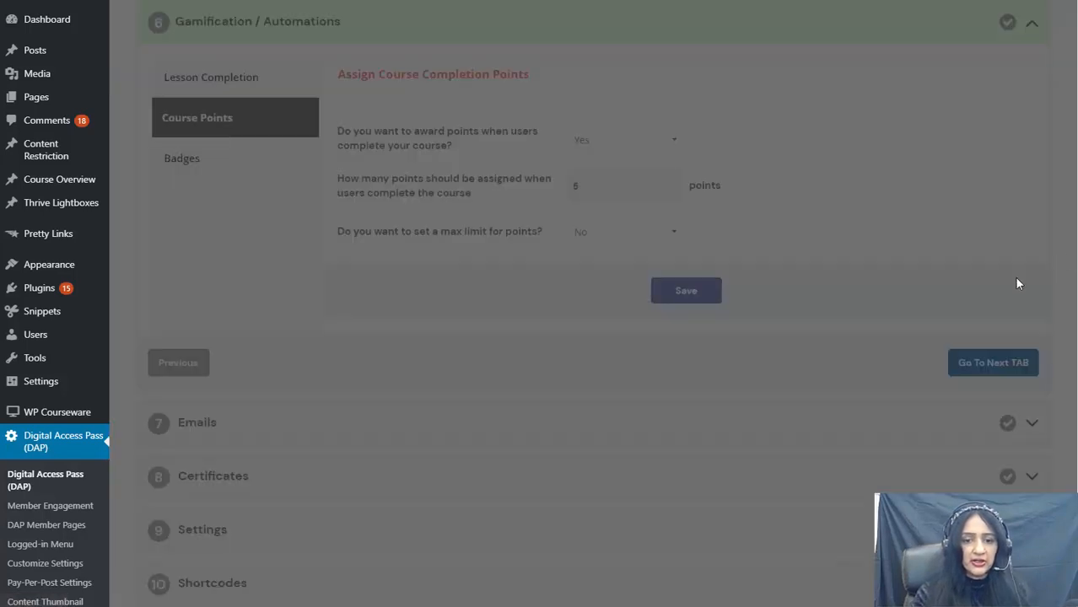
Step: Open the course's Badges settings and save the "Course Complete" badge name and description
click(207, 165)
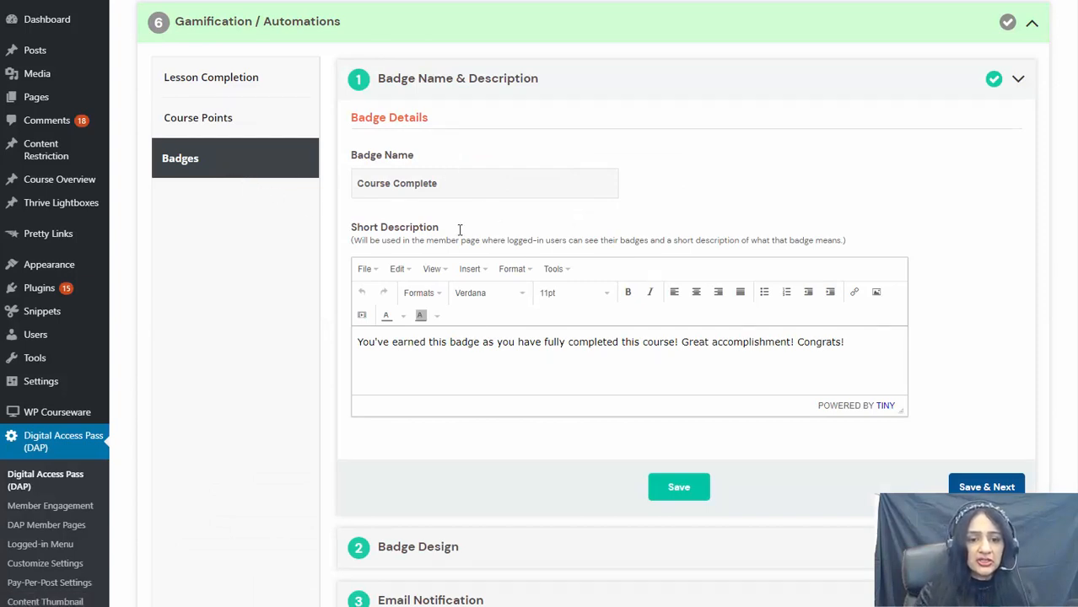
click(665, 494)
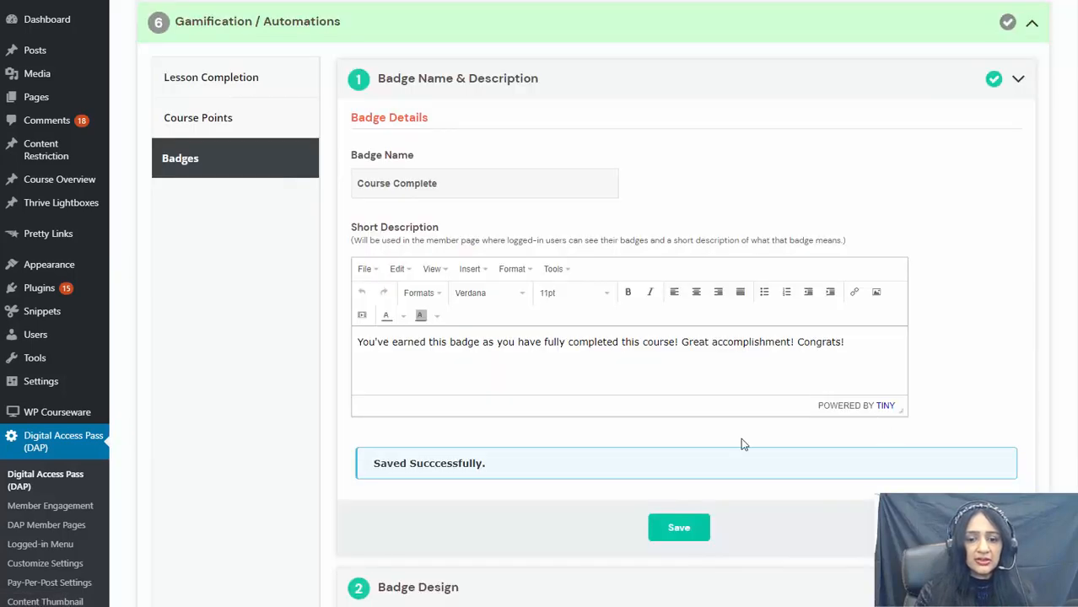
Step: Choose the bronze shield with laurel wreath from the library as the badge design and save it
scroll(430, 424, down, 3)
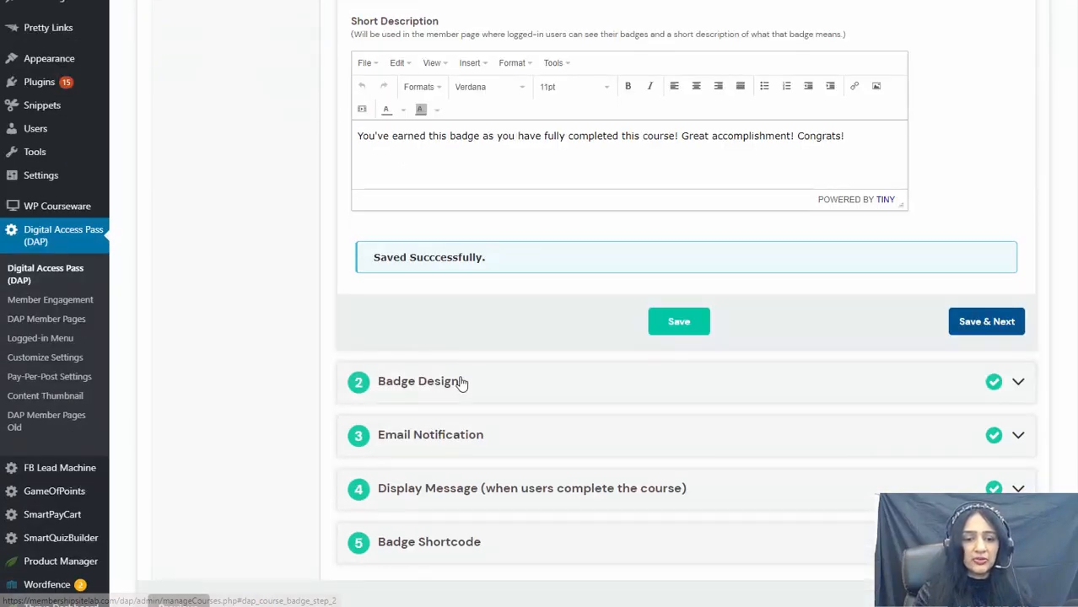
click(464, 381)
scroll(515, 327, up, 3)
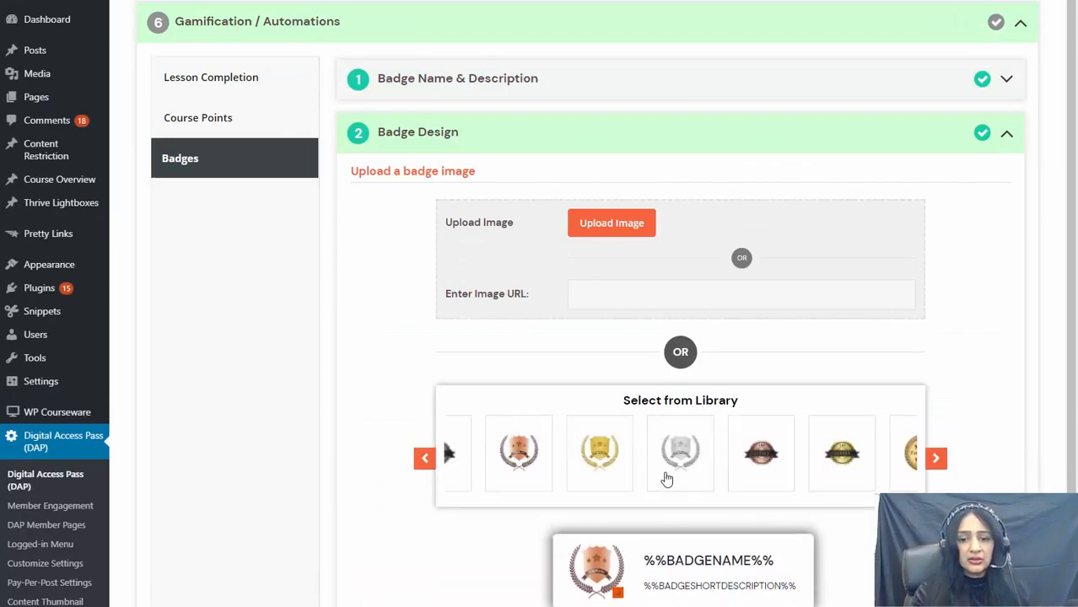
scroll(573, 428, down, 1)
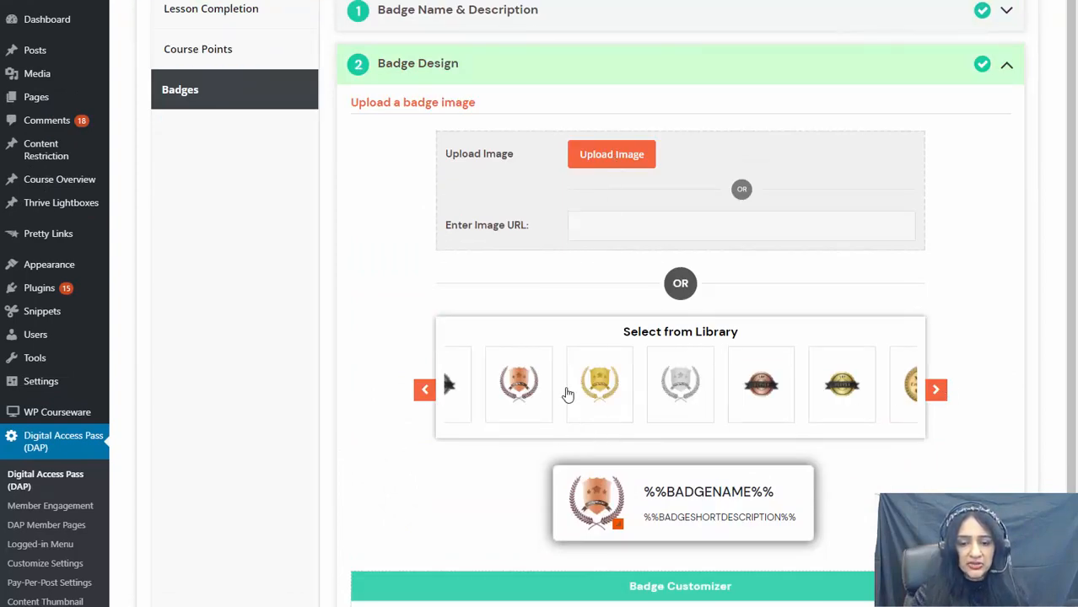
click(522, 403)
scroll(940, 473, down, 4)
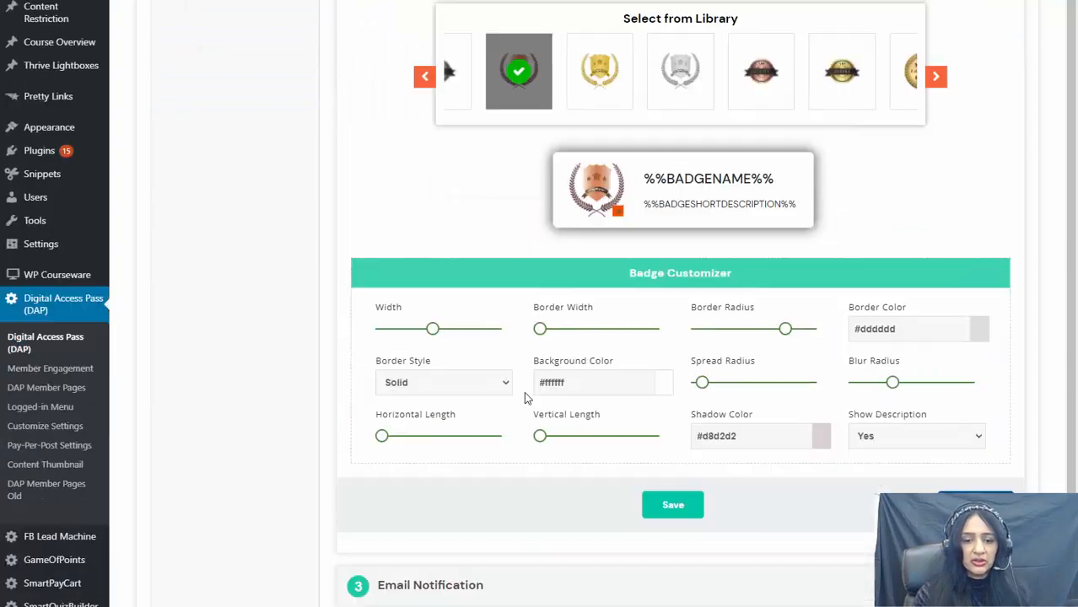
click(673, 506)
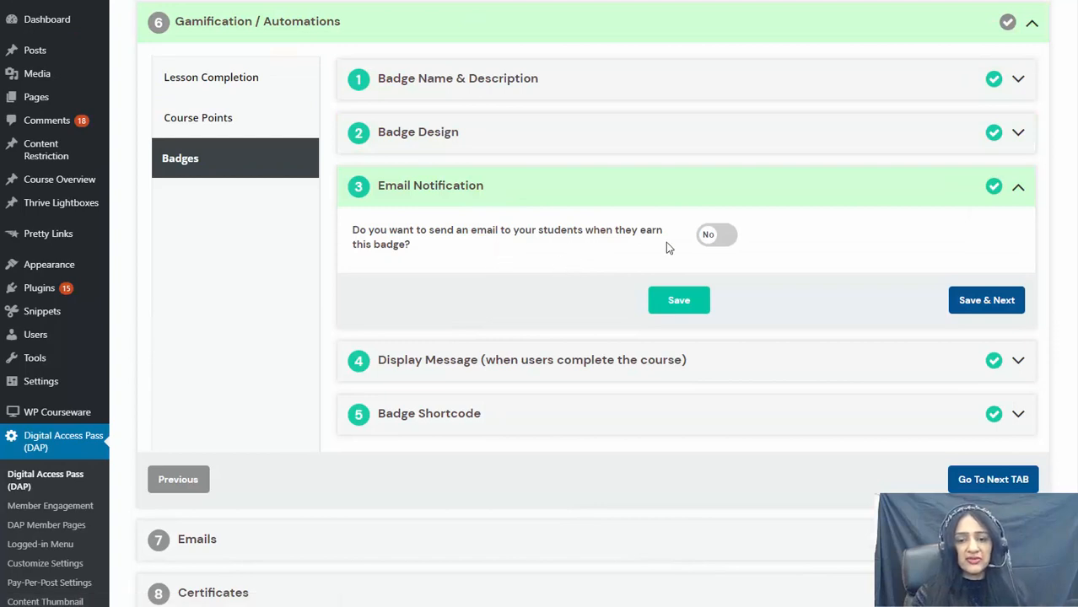
Step: Turn on the badge's student email notification to view its email fields and turn it back off
click(729, 245)
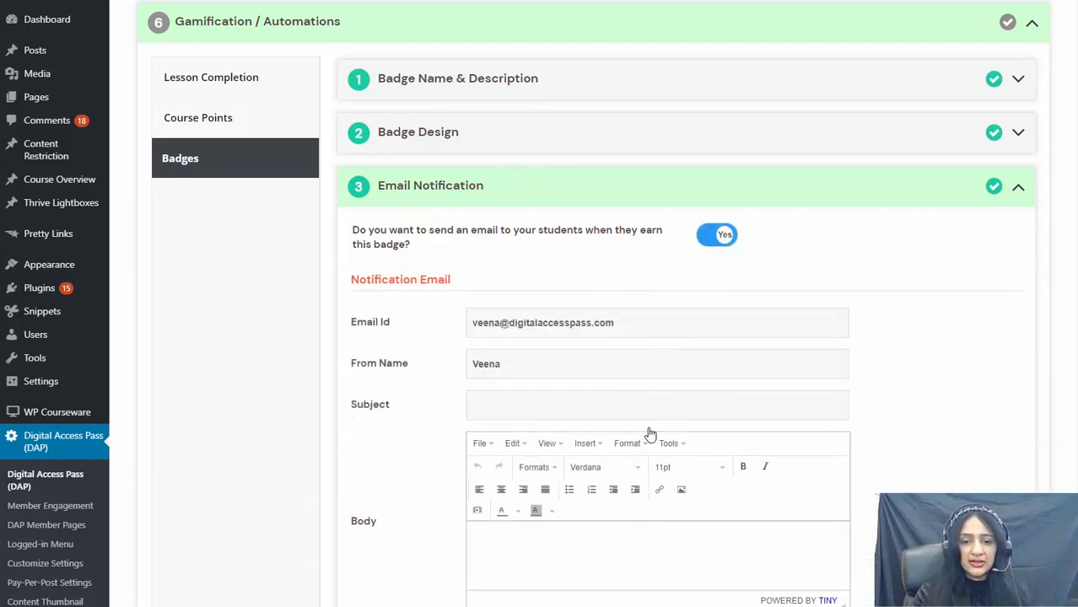
click(717, 244)
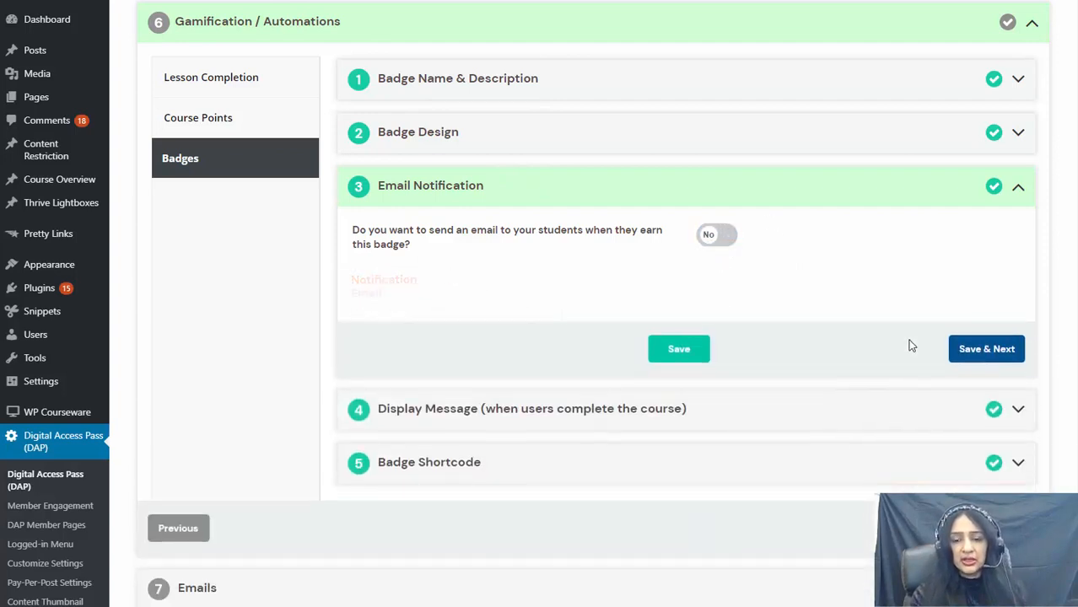
Step: Save the badge's email notification as off and save the Badge Shortcode section, keeping the default display message
click(698, 304)
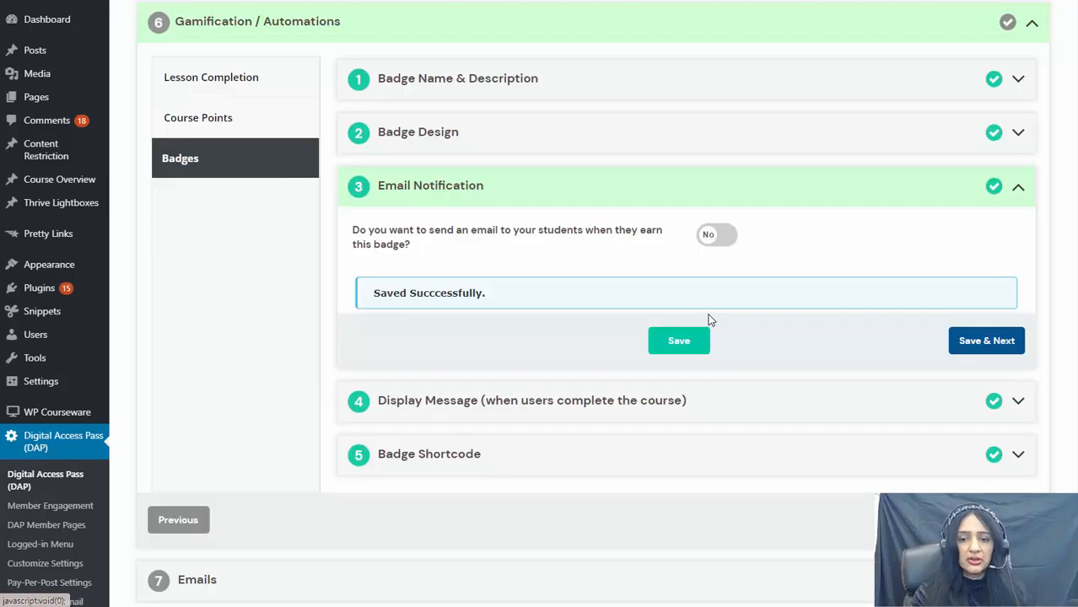
click(985, 340)
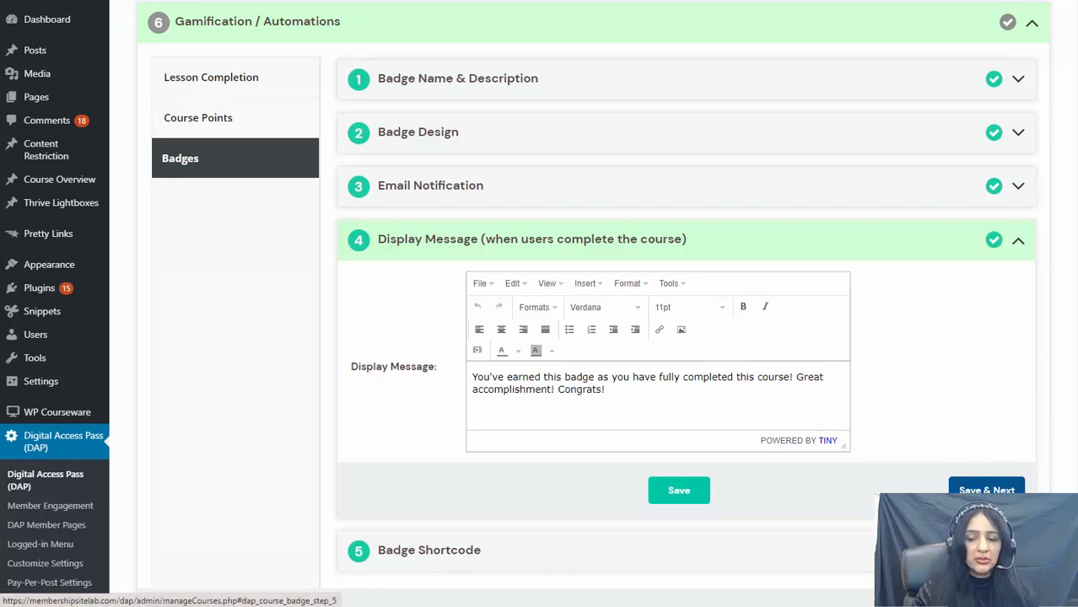
click(608, 410)
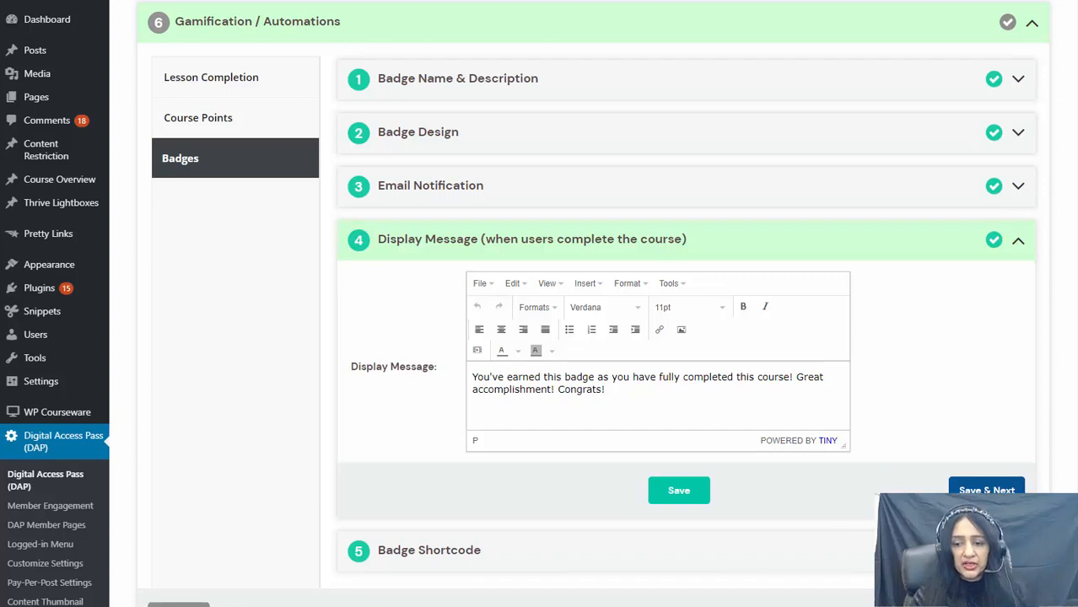
click(465, 550)
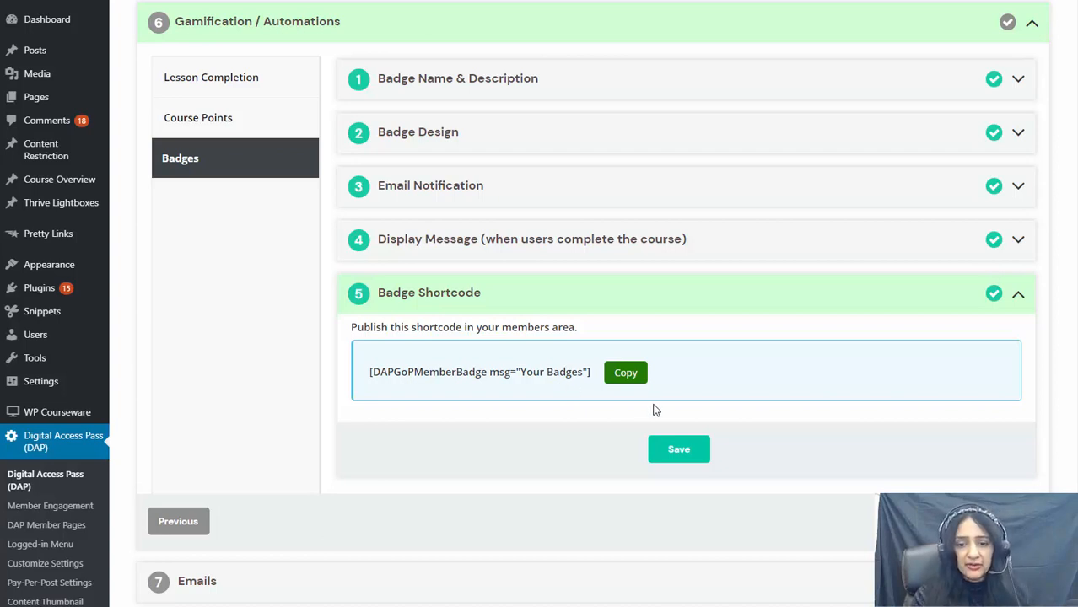
click(679, 449)
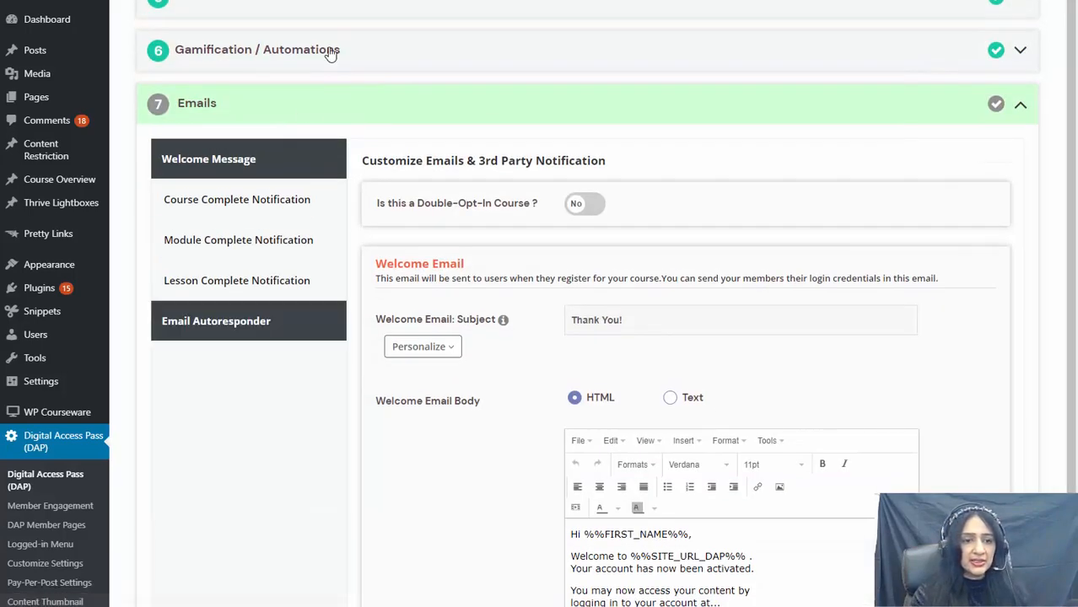
Step: Review the course's Emails section, reading through the welcome email's subject and body and the list of completion notifications
scroll(293, 248, up, 2)
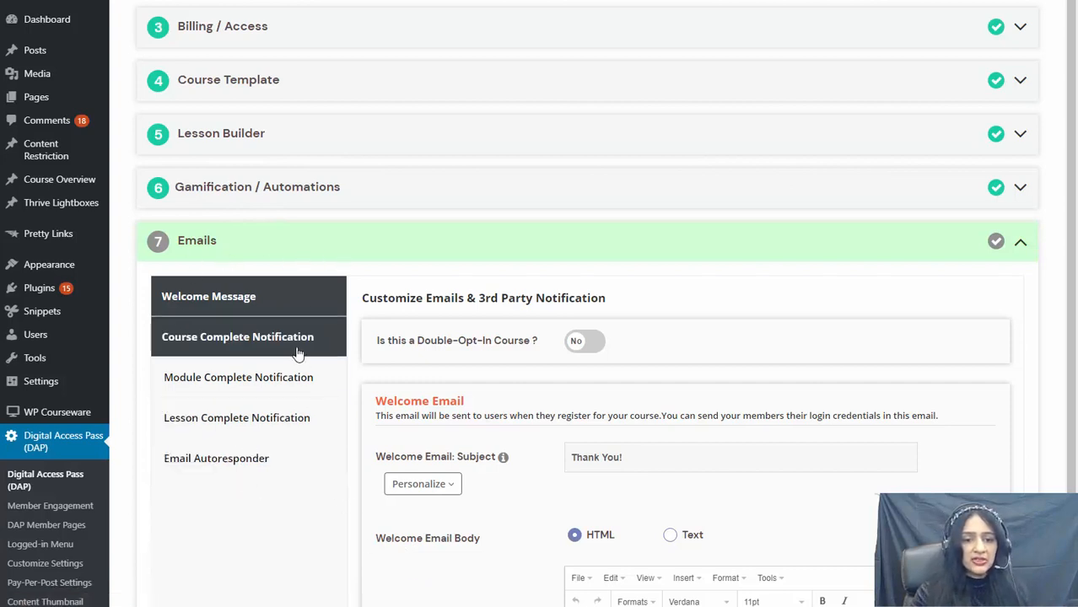
scroll(299, 366, down, 2)
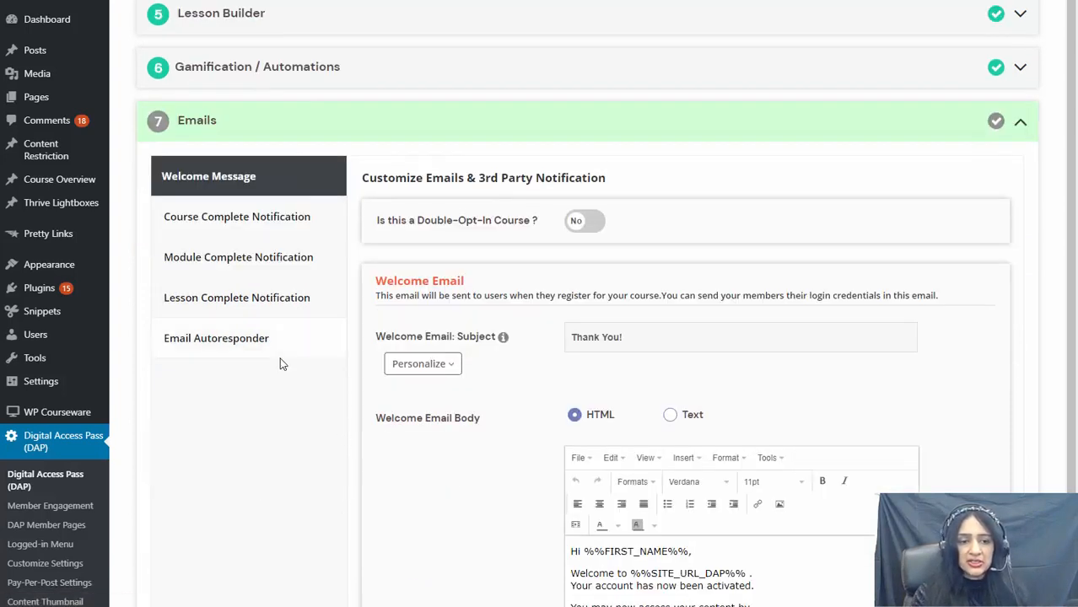
scroll(602, 441, down, 1)
scroll(665, 533, down, 2)
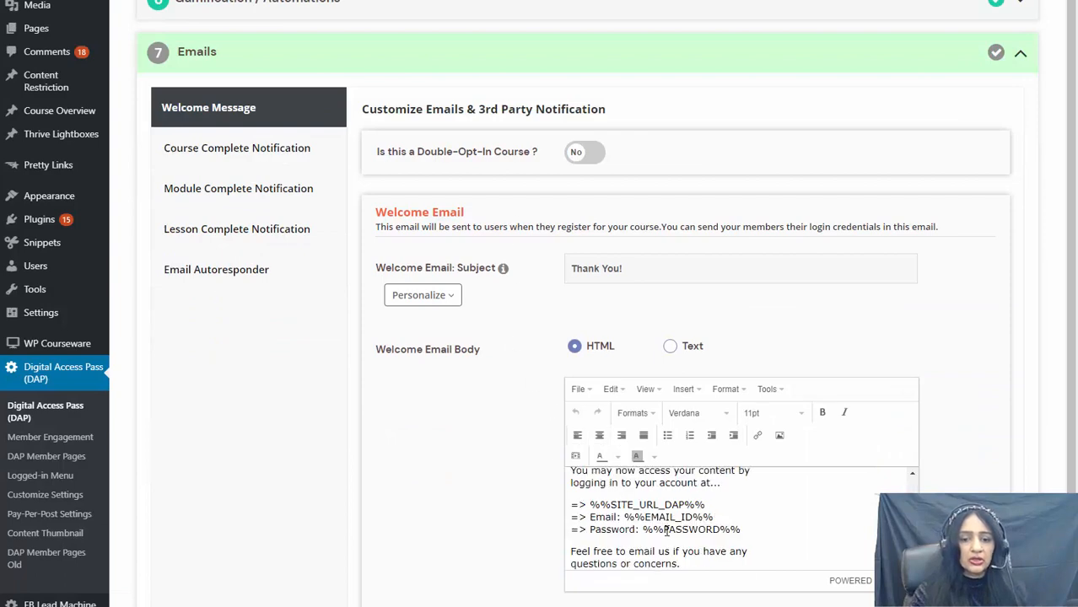
scroll(664, 504, up, 2)
scroll(548, 457, down, 2)
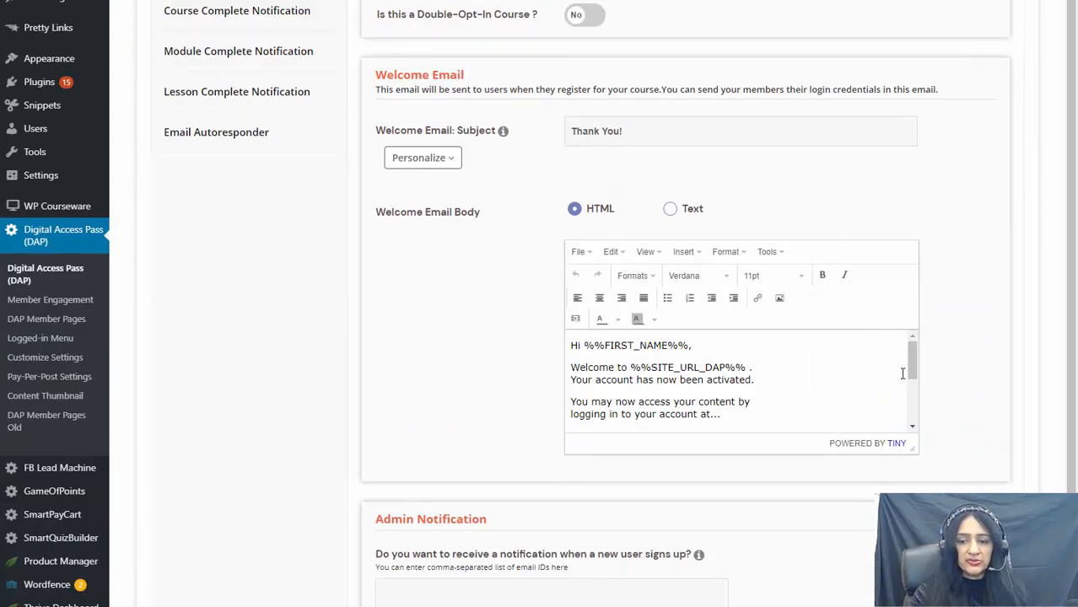
mouse_move(911, 363)
mouse_down()
mouse_move(910, 405)
mouse_move(901, 371)
mouse_move(909, 358)
mouse_up()
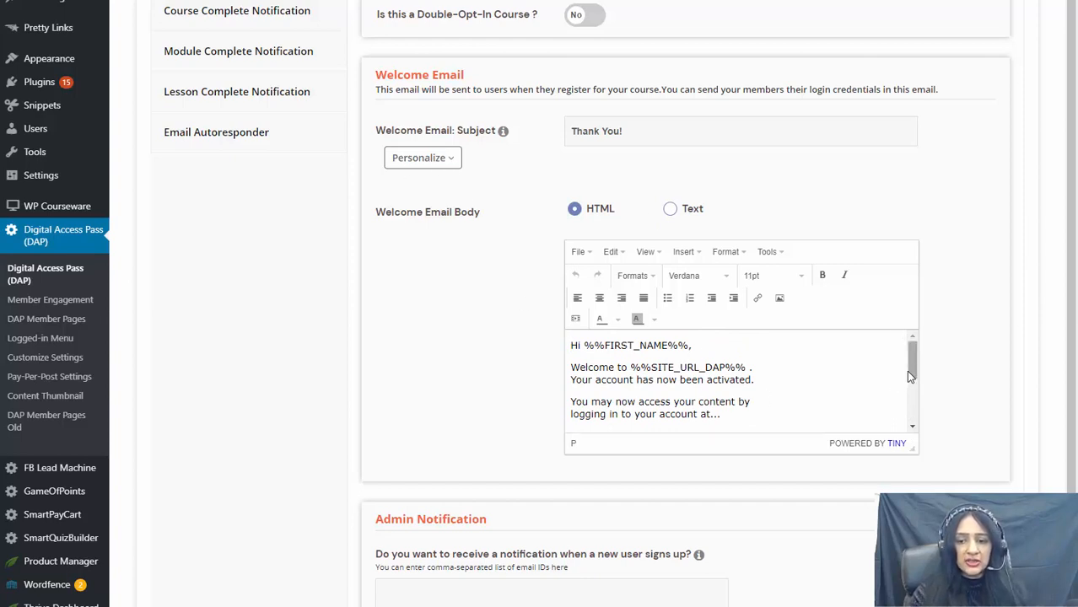
drag(908, 372, 911, 405)
scroll(674, 167, up, 2)
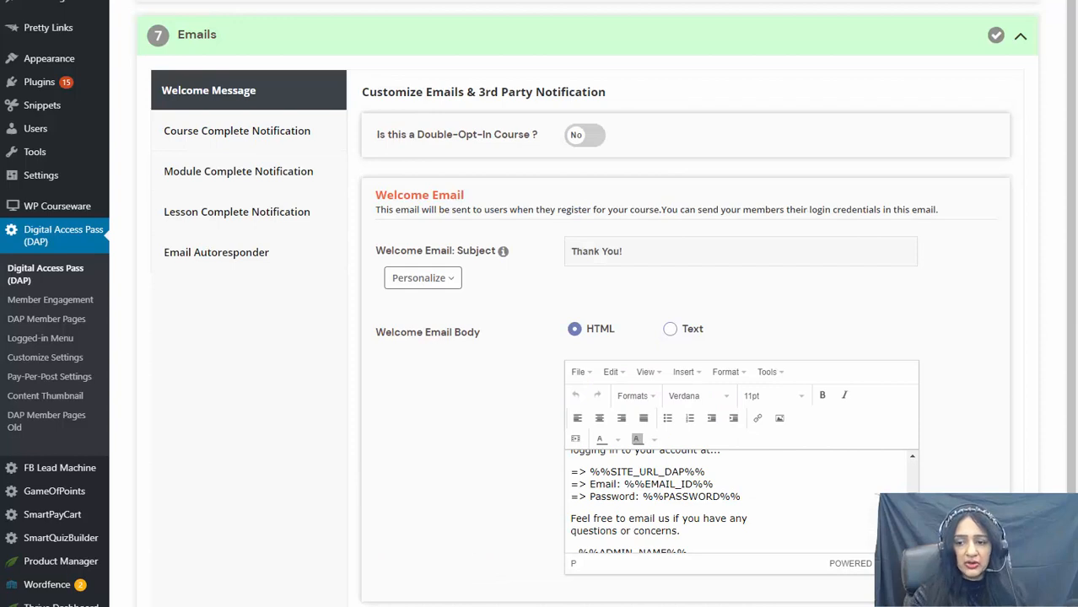
scroll(539, 304, down, 1)
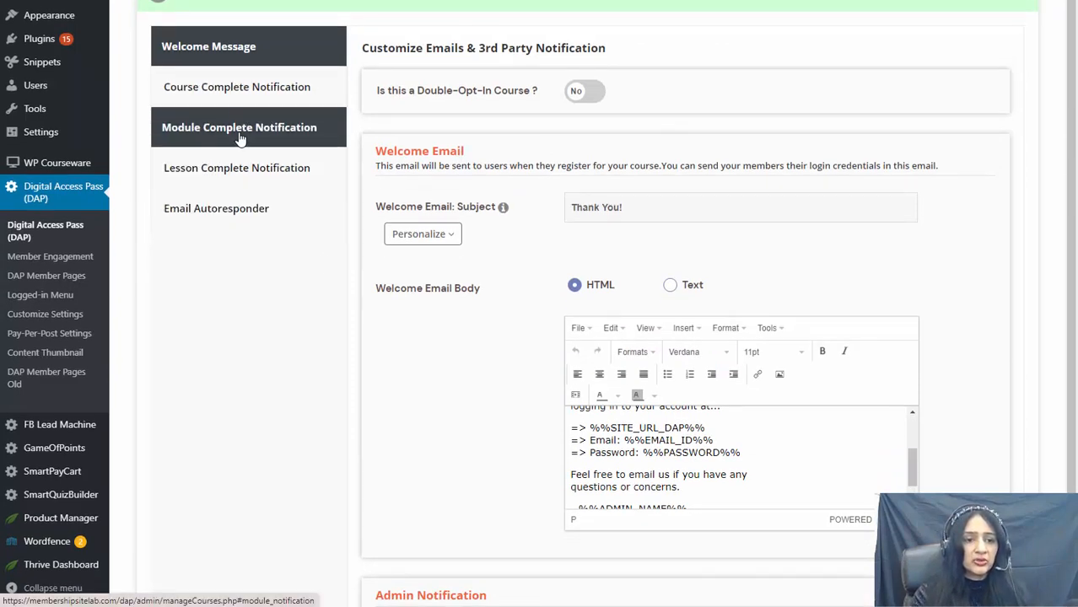
scroll(291, 352, up, 3)
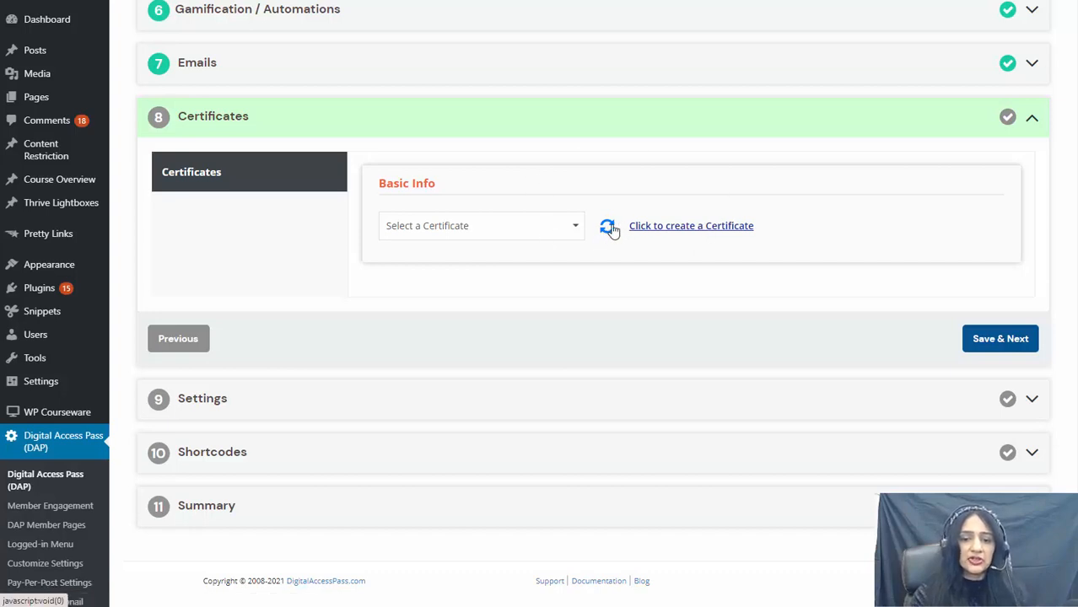
Step: Assign the "Let's Build an Online Course" certificate to the course and save it with the default Download Certificate button
click(528, 225)
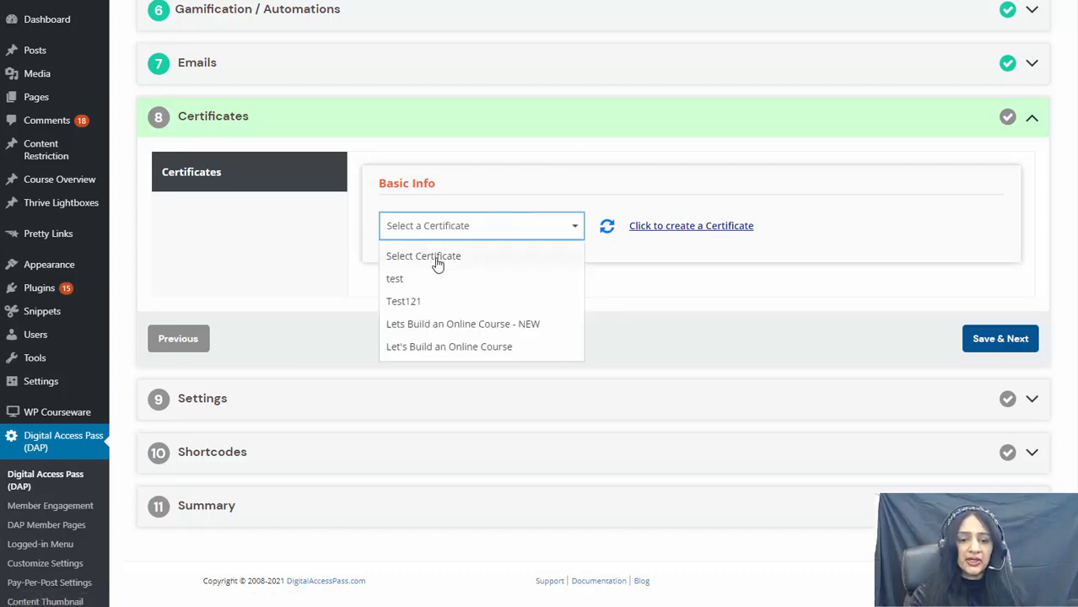
click(453, 346)
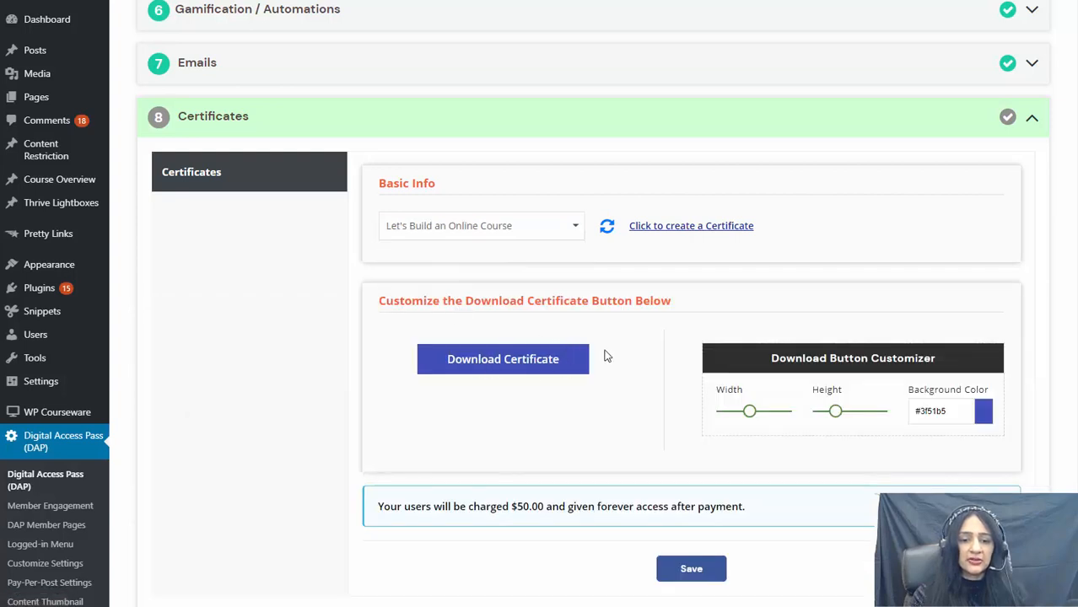
click(545, 376)
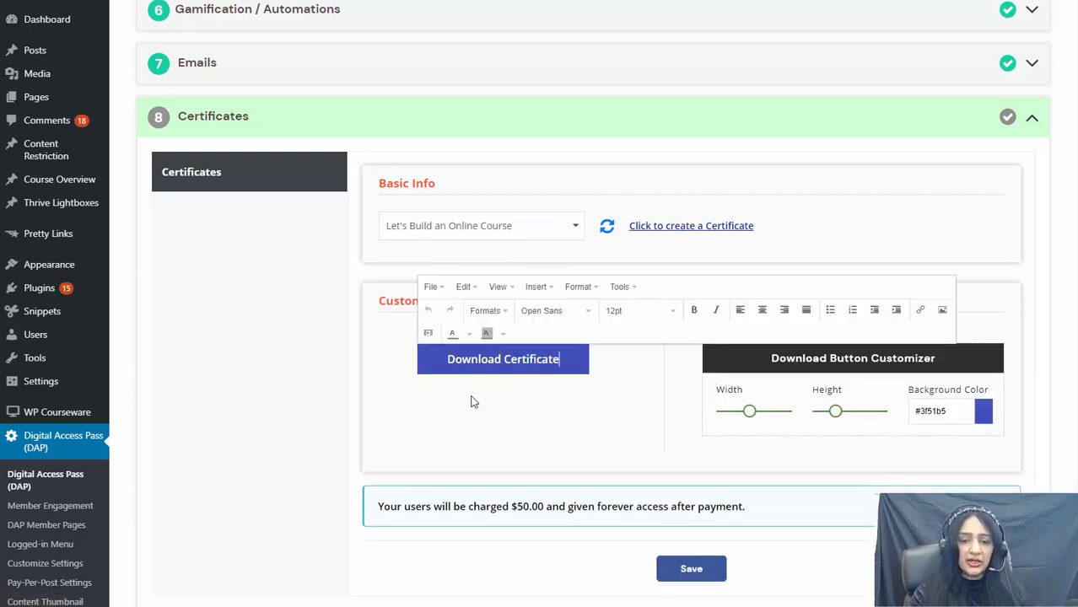
click(612, 466)
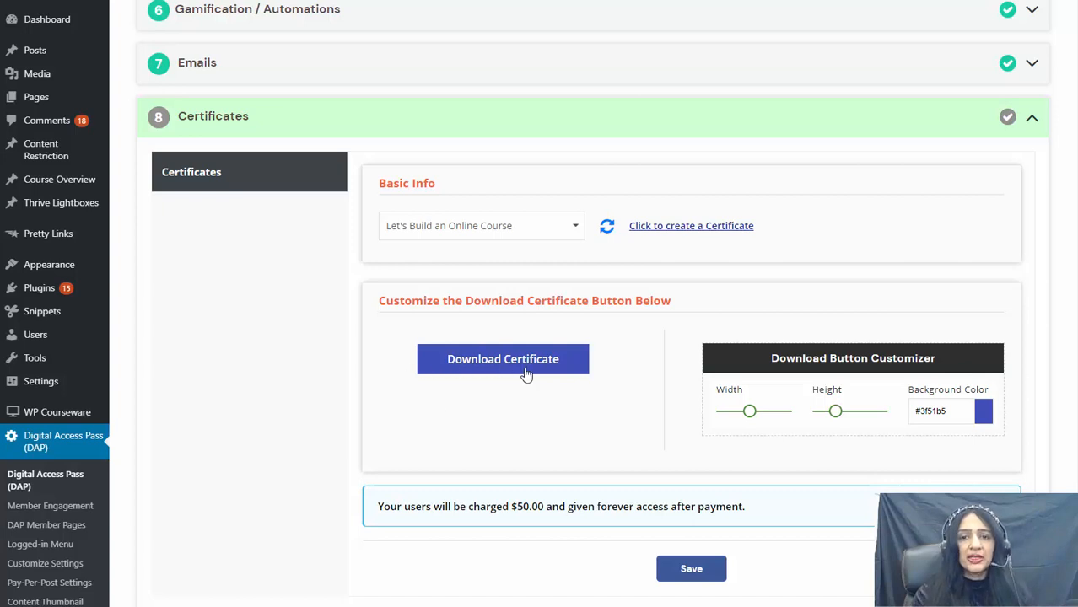
click(690, 570)
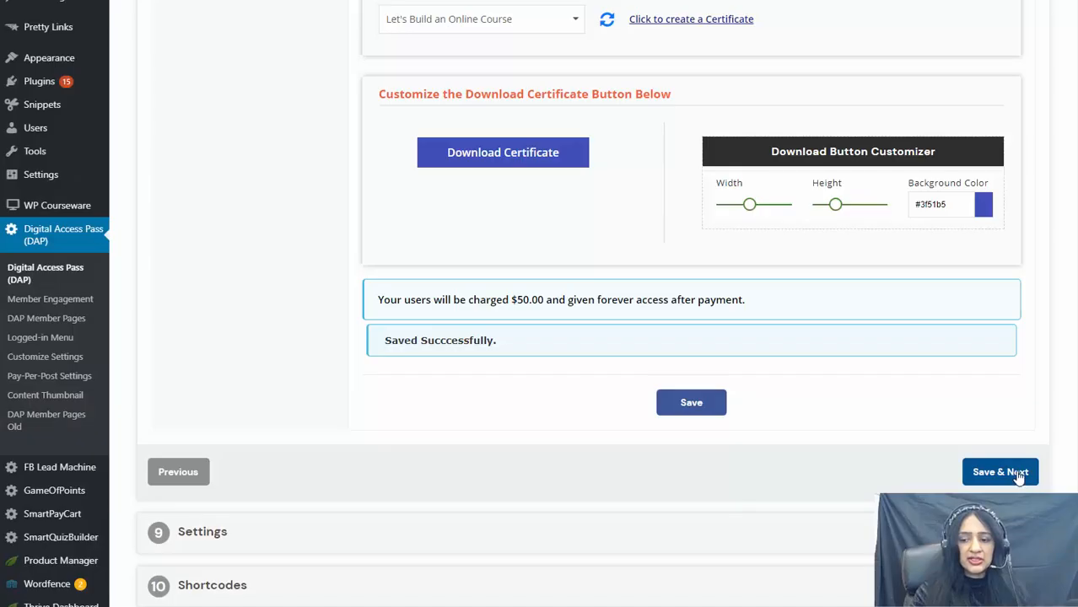
click(1016, 474)
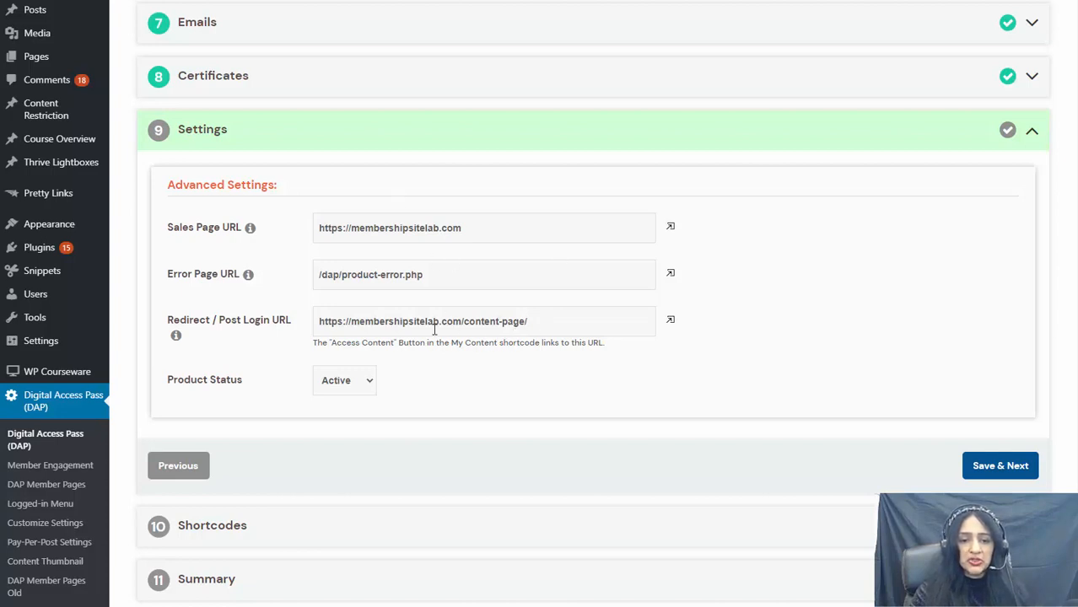
Step: Save the advanced course settings as they are and review the course's shortcodes and summary
click(996, 467)
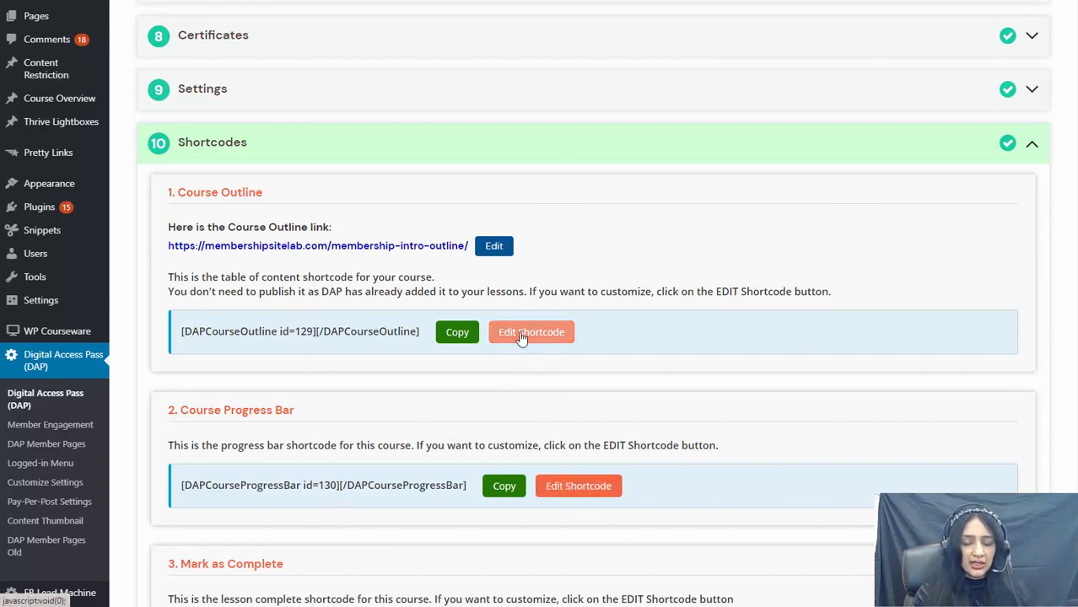
scroll(601, 329, down, 2)
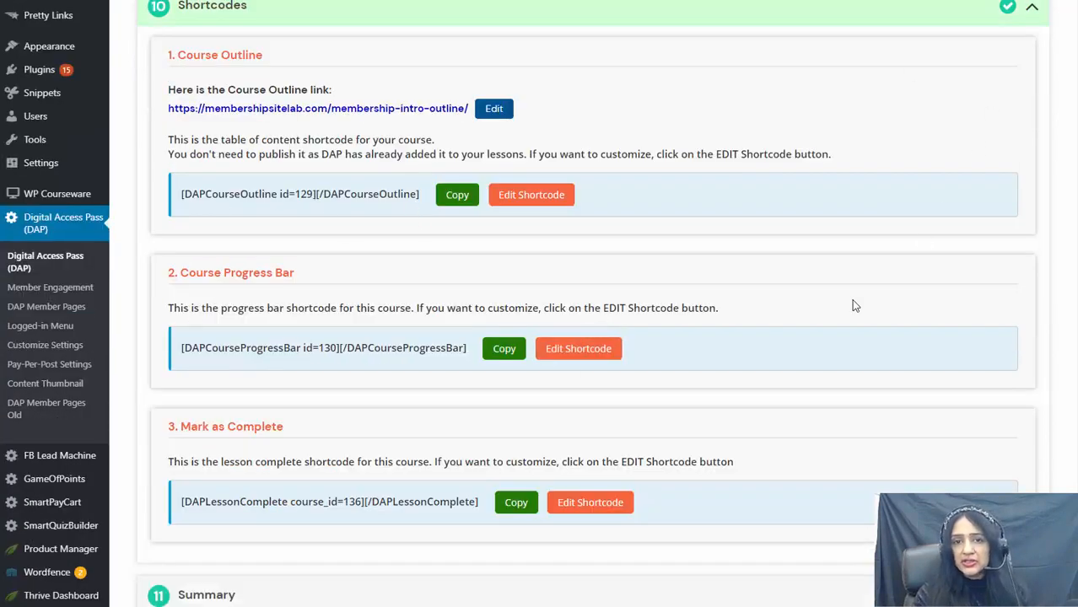
scroll(486, 347, down, 2)
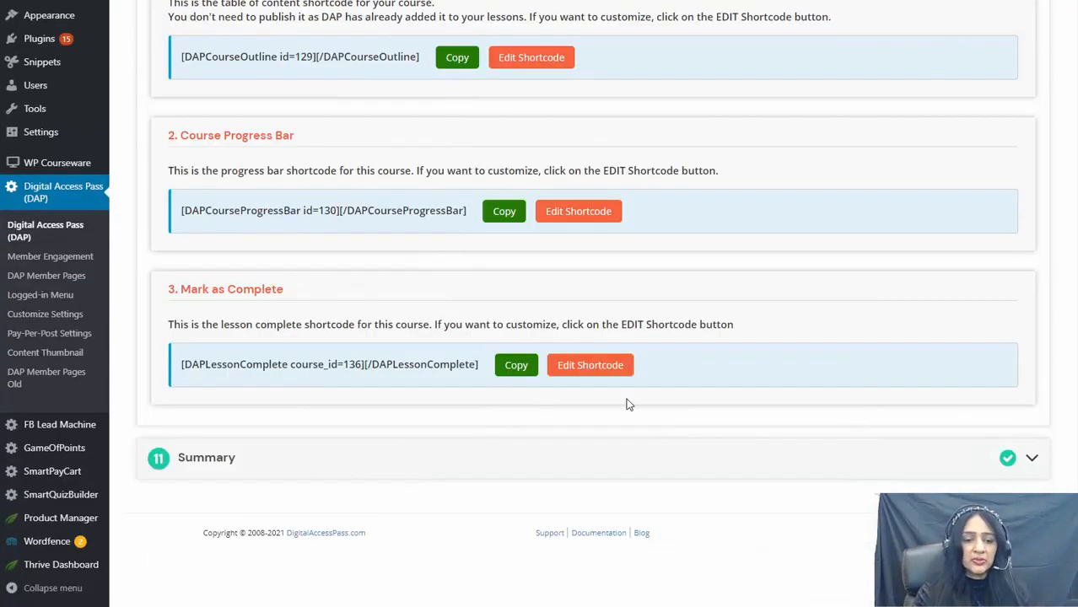
click(1023, 449)
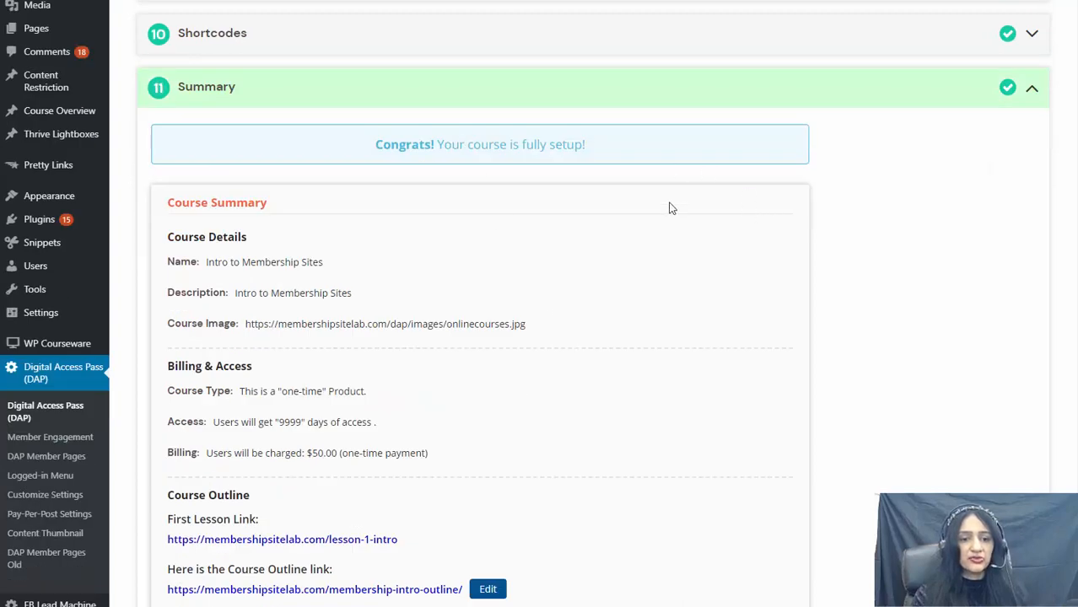
scroll(590, 253, down, 1)
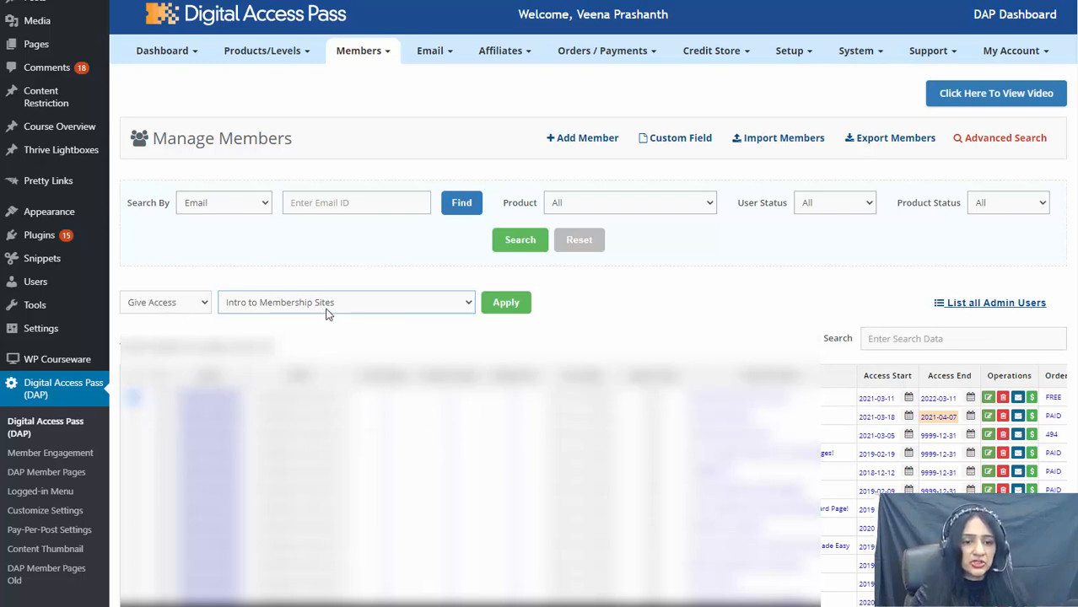
Step: Give the selected member access to the Intro to Membership Sites course and reload the course outline page
click(521, 308)
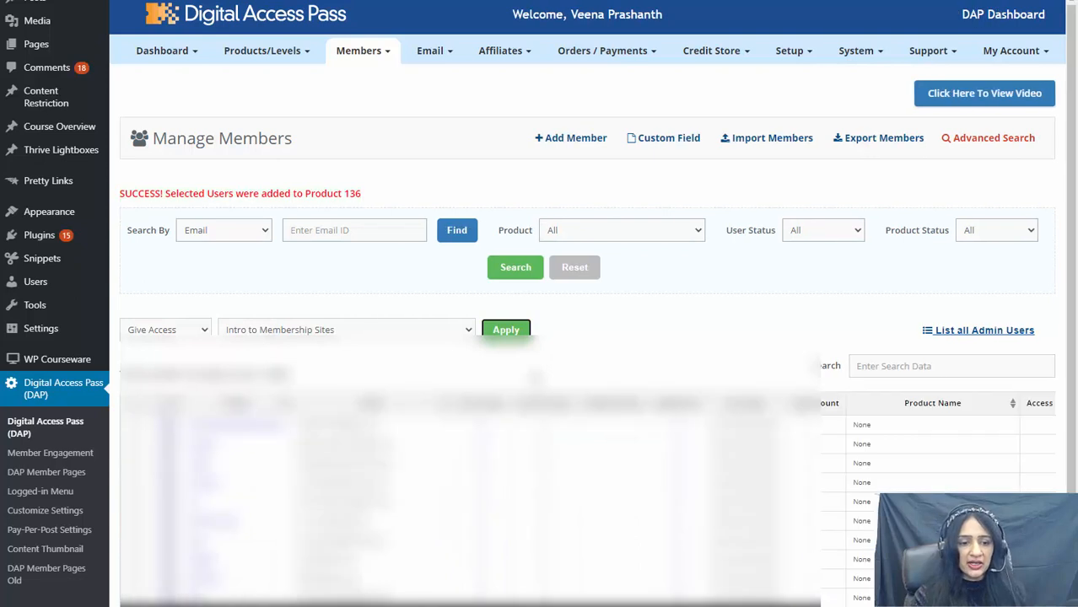
click(361, 58)
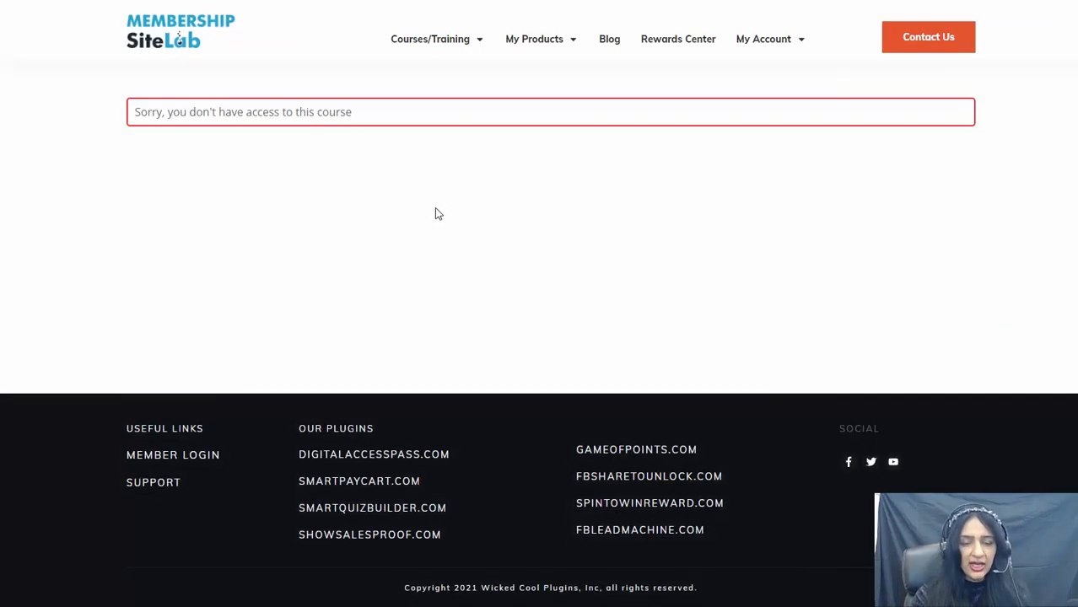
key(F5)
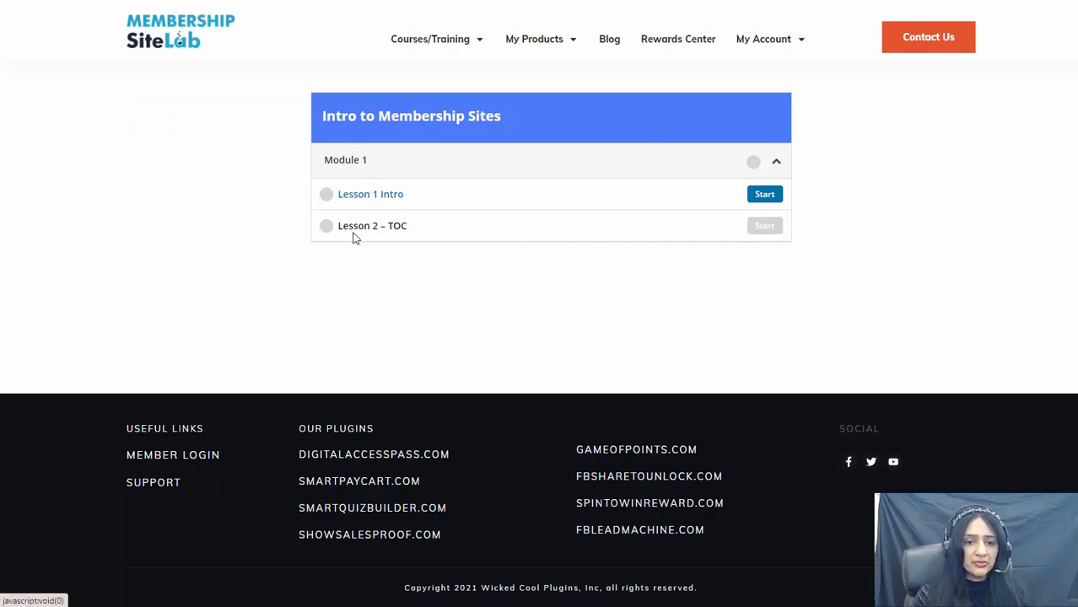
Step: Start Lesson 1 Intro from the course outline, mark it as complete and continue to the next lesson
click(763, 196)
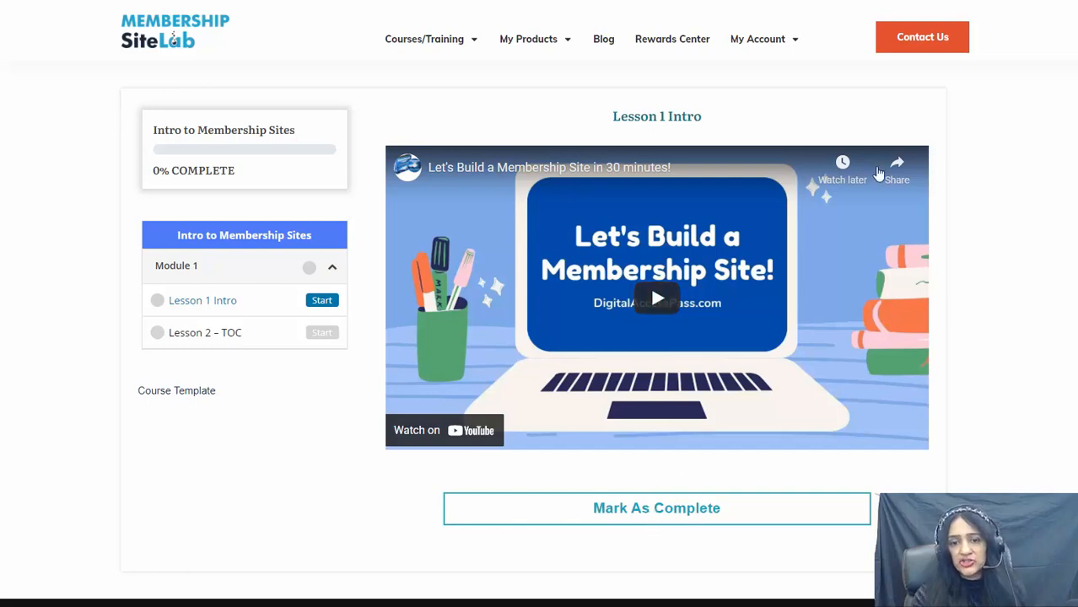
click(640, 516)
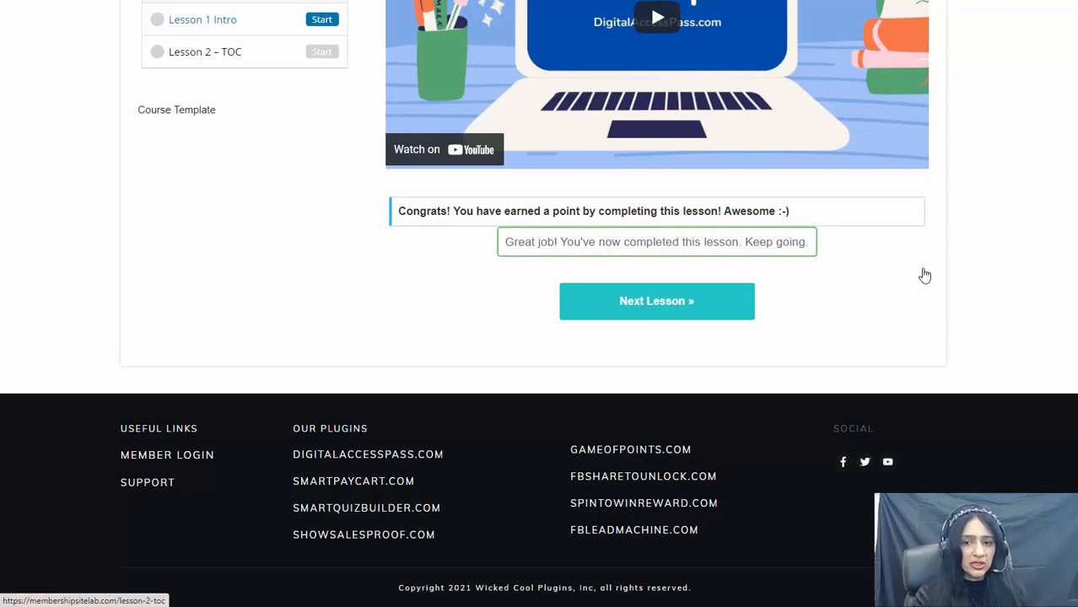
scroll(421, 303, up, 2)
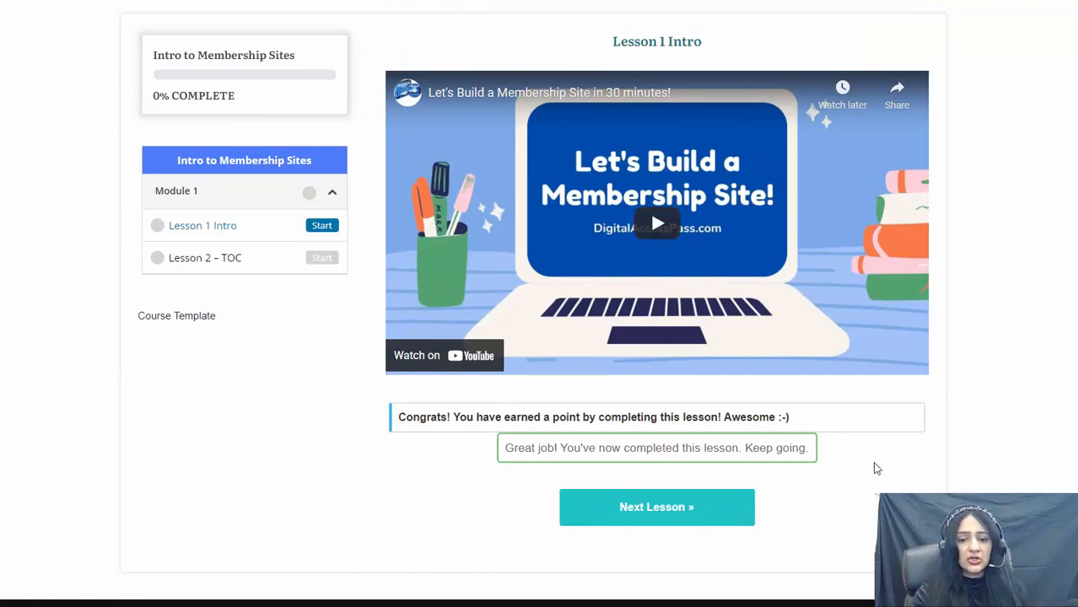
click(669, 513)
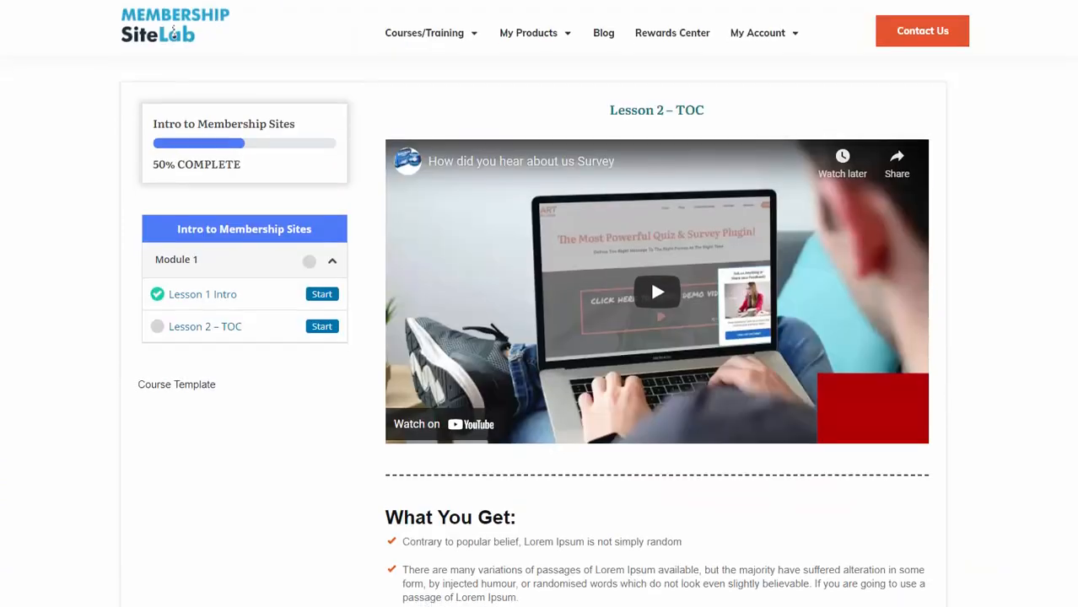
Step: Mark Lesson 2 – TOC as complete and dismiss the Course Completion badge popup
scroll(173, 32, down, 2)
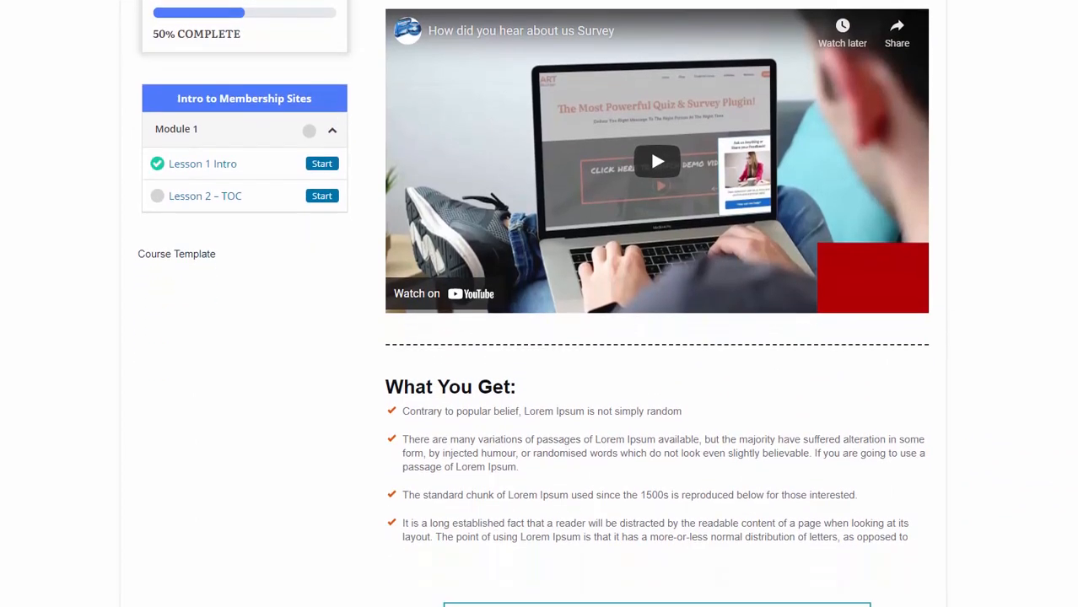
scroll(532, 304, down, 2)
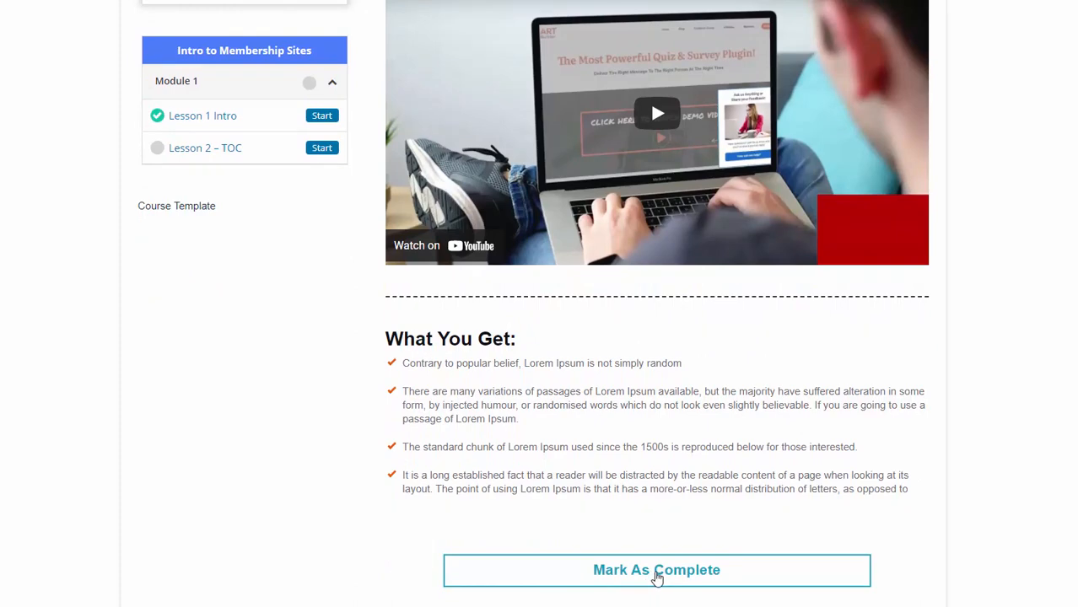
click(664, 575)
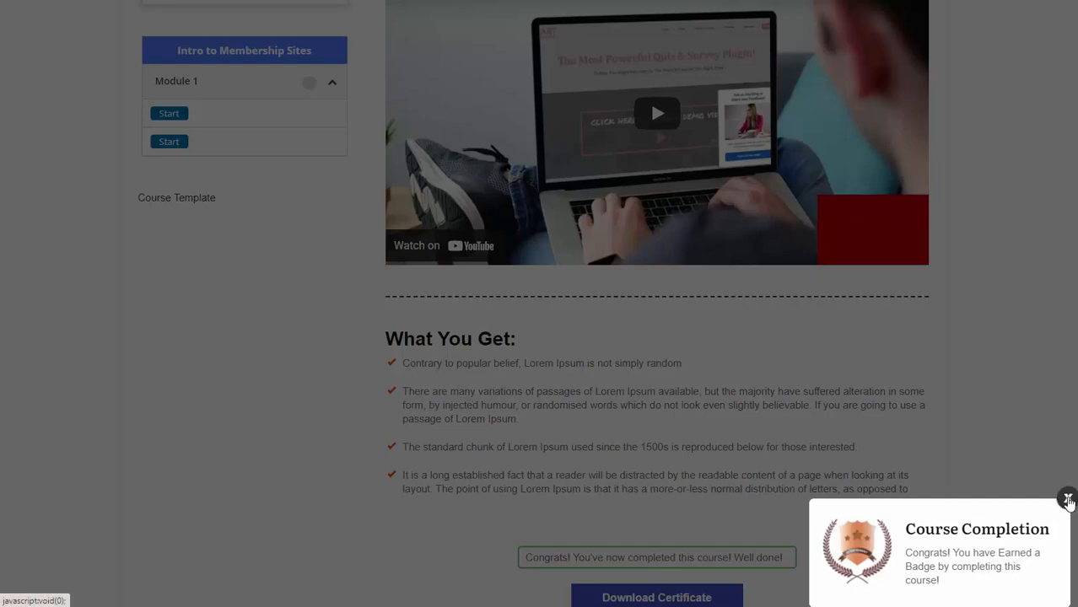
click(1068, 500)
Step: Download the course completion certificate and look over the finished Lesson 2 page
scroll(1068, 500, down, 1)
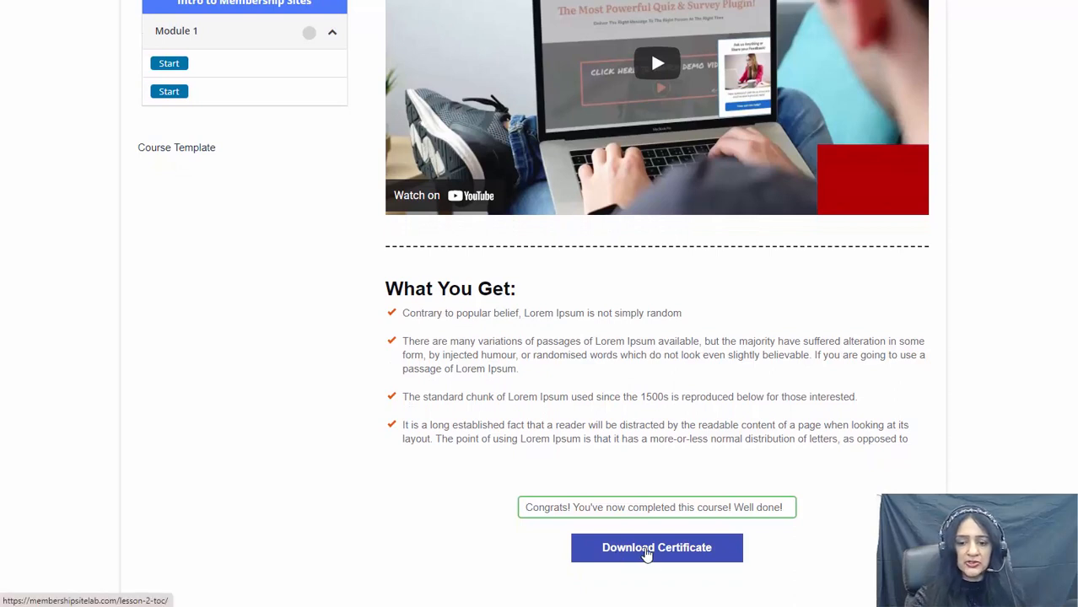
click(645, 552)
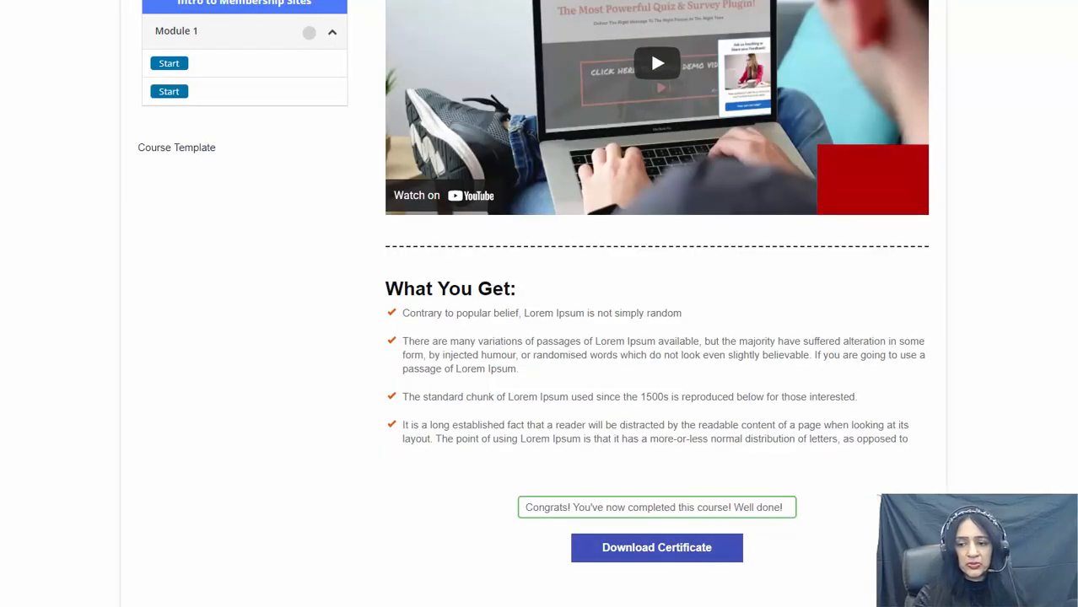
scroll(1029, 110, up, 3)
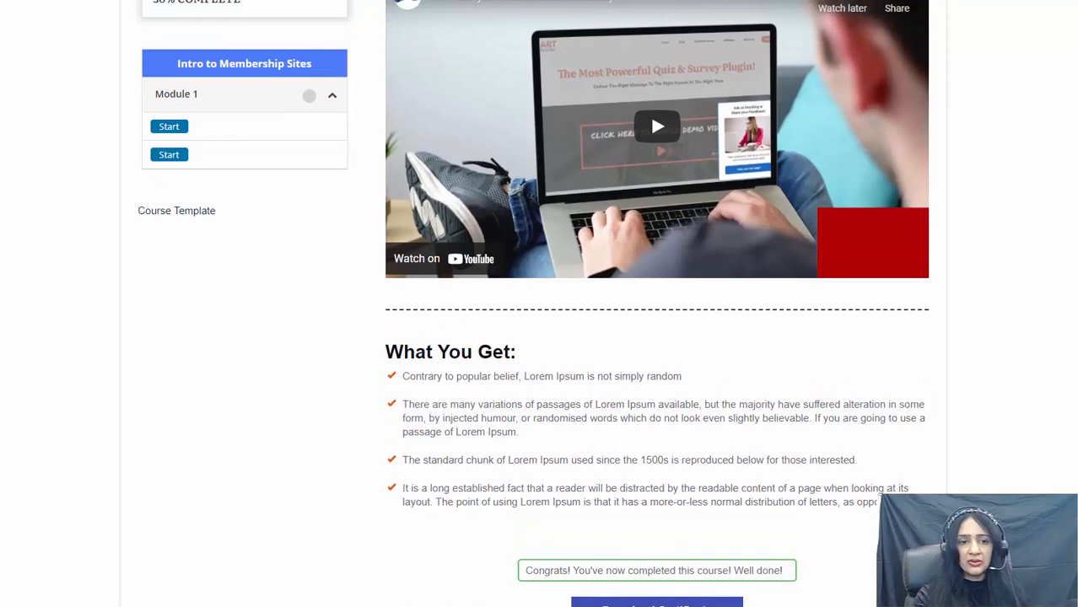
scroll(1074, 420, down, 3)
scroll(1073, 420, down, 3)
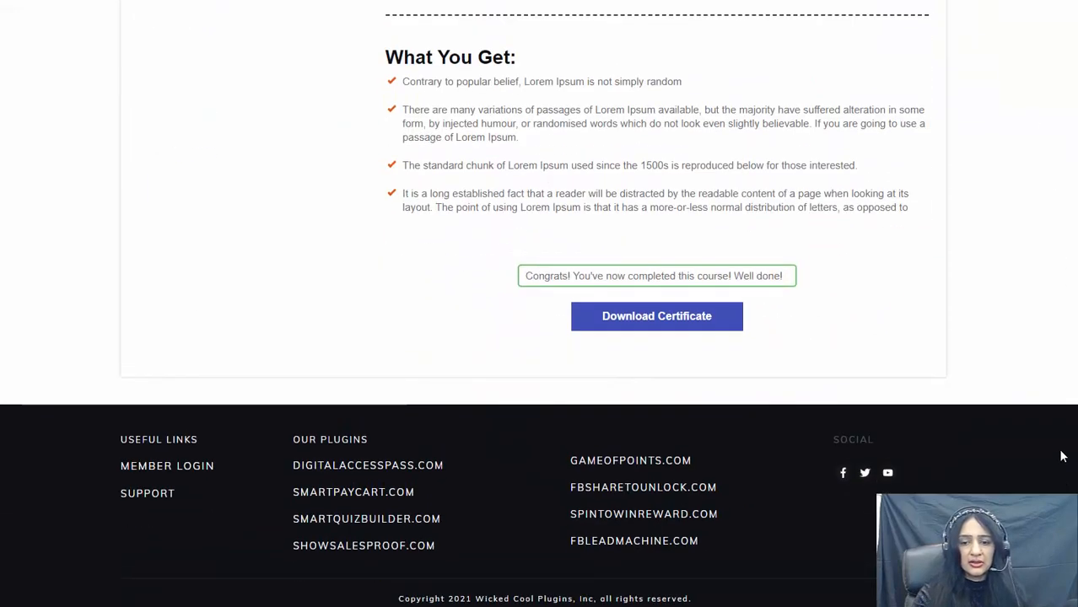